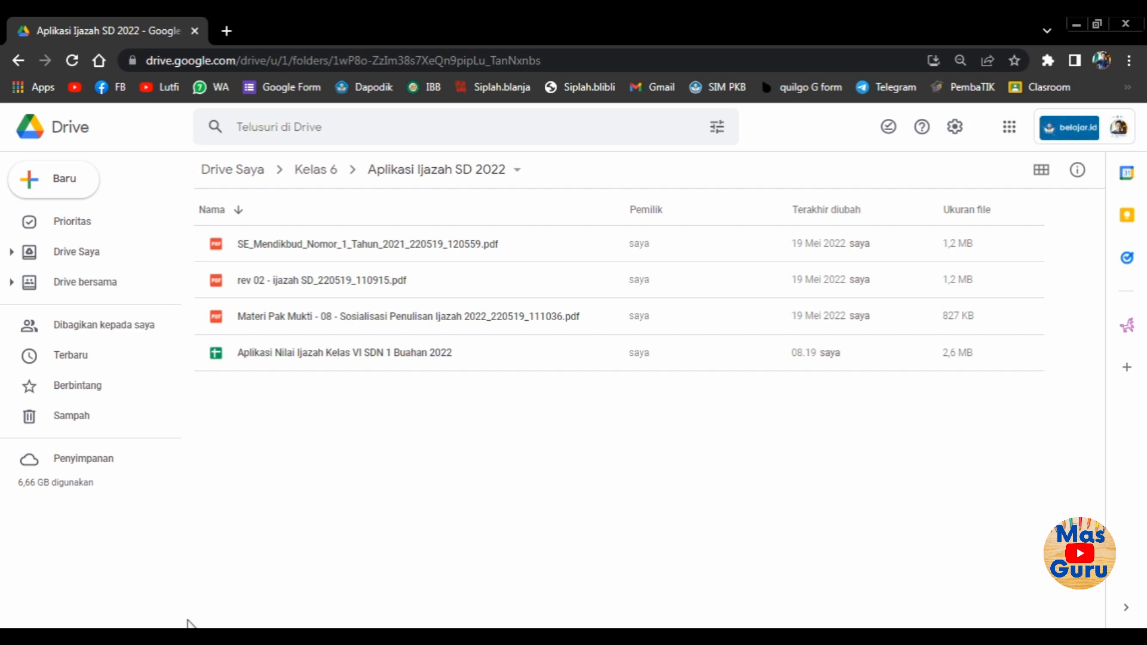
# Switch to the Excel workbook Aplikasi Nilai Ijazah Kelas VI and examine the school details and certificate issue date on the Identitas Sekolah sheet.
pyautogui.click(145, 635)
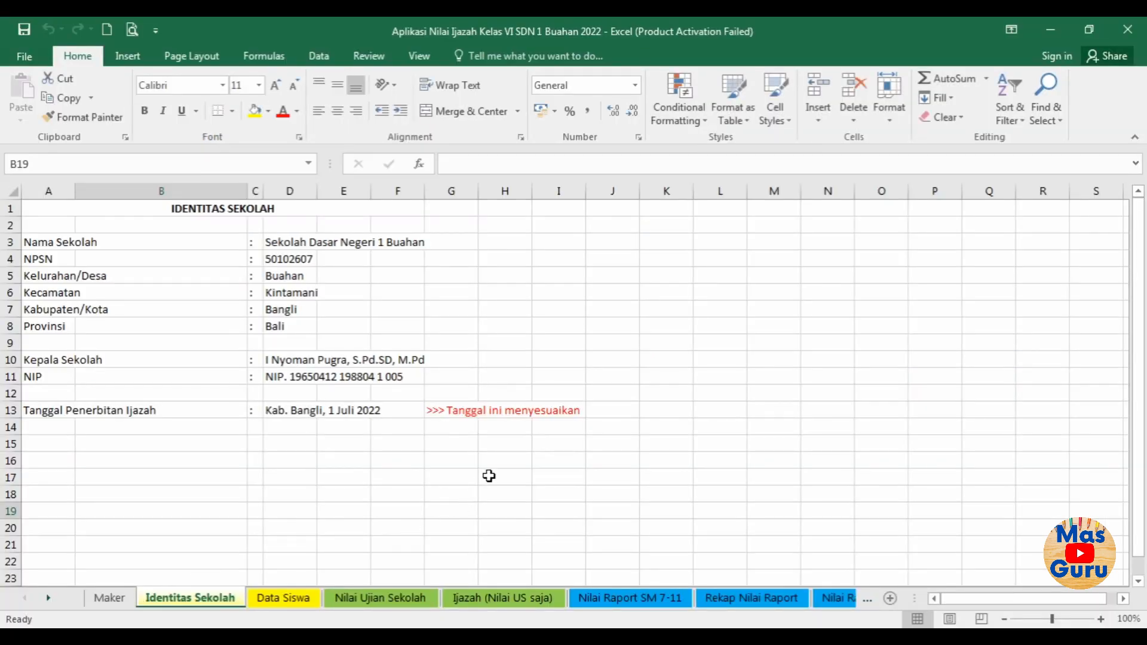
pyautogui.click(490, 473)
pyautogui.click(614, 443)
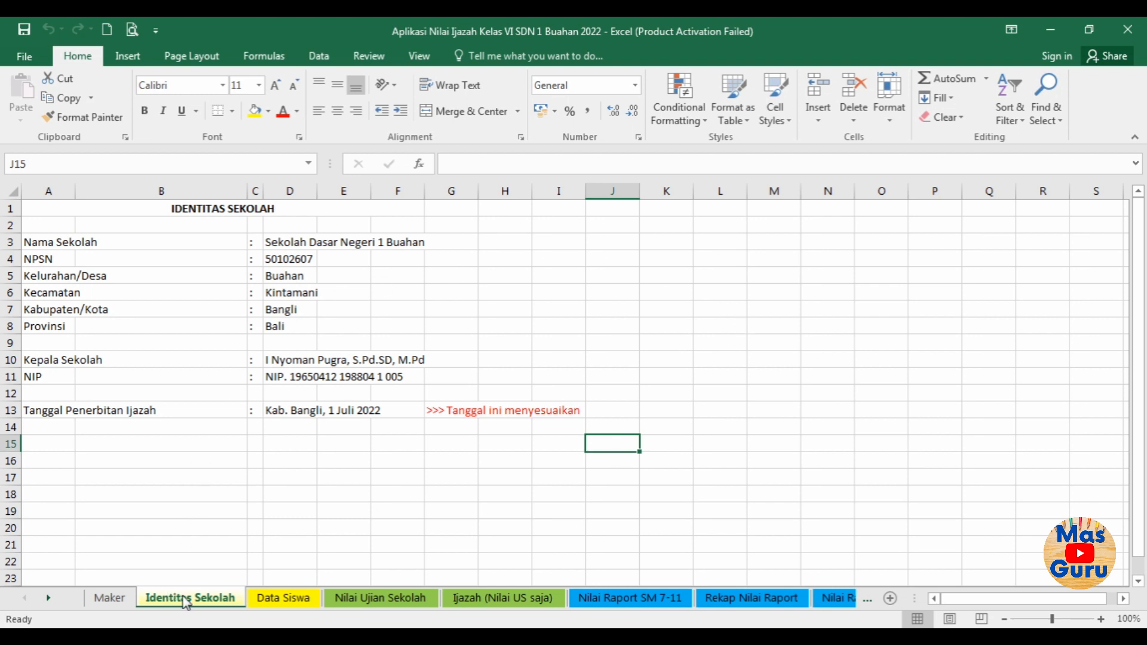
pyautogui.click(283, 243)
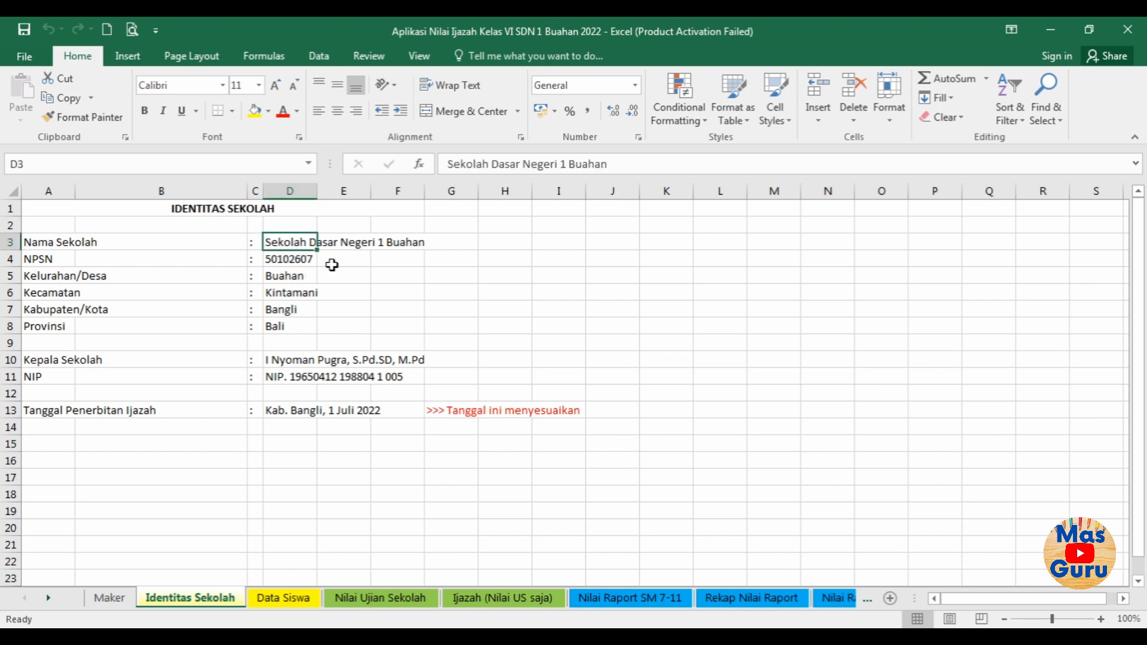
pyautogui.click(493, 288)
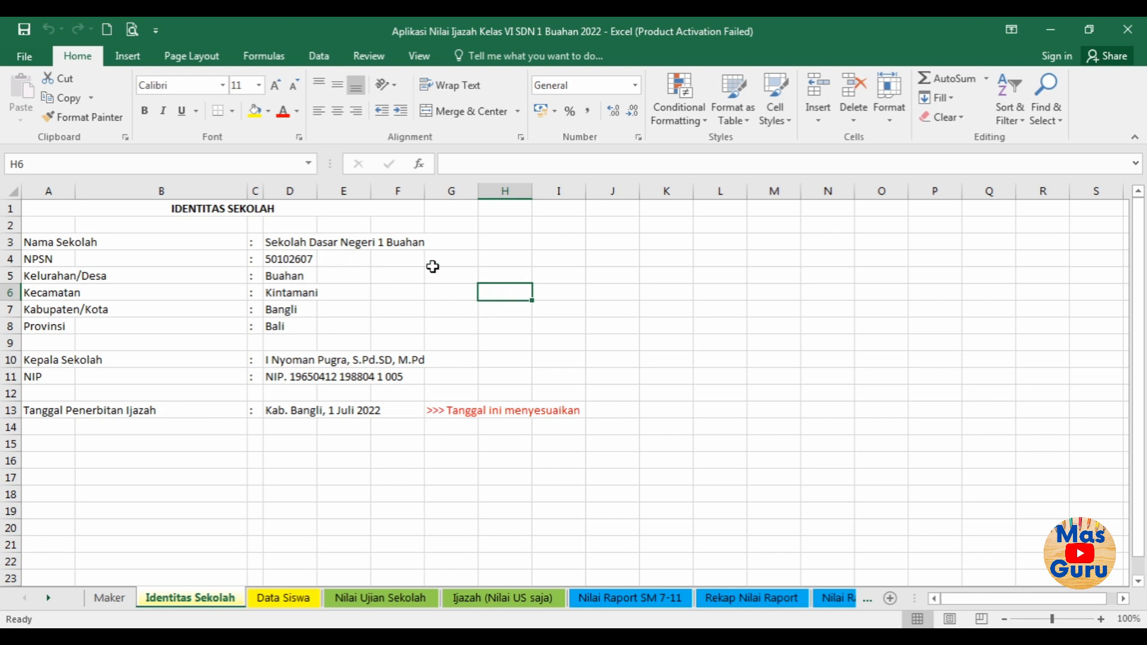
pyautogui.click(283, 446)
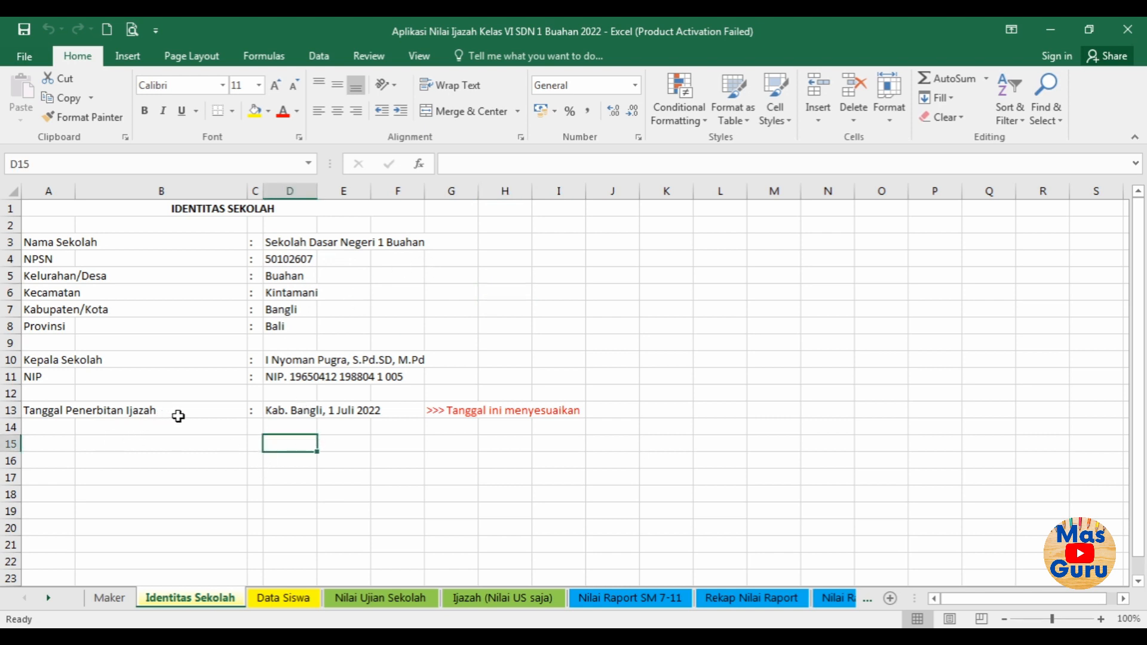
pyautogui.click(292, 414)
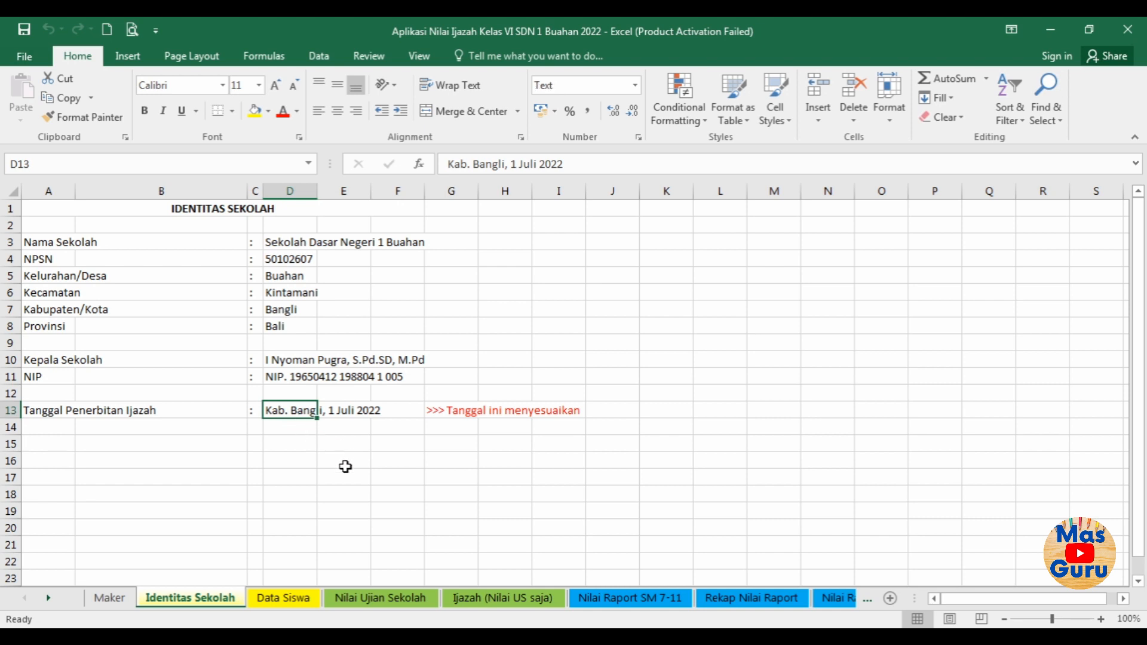
pyautogui.click(283, 457)
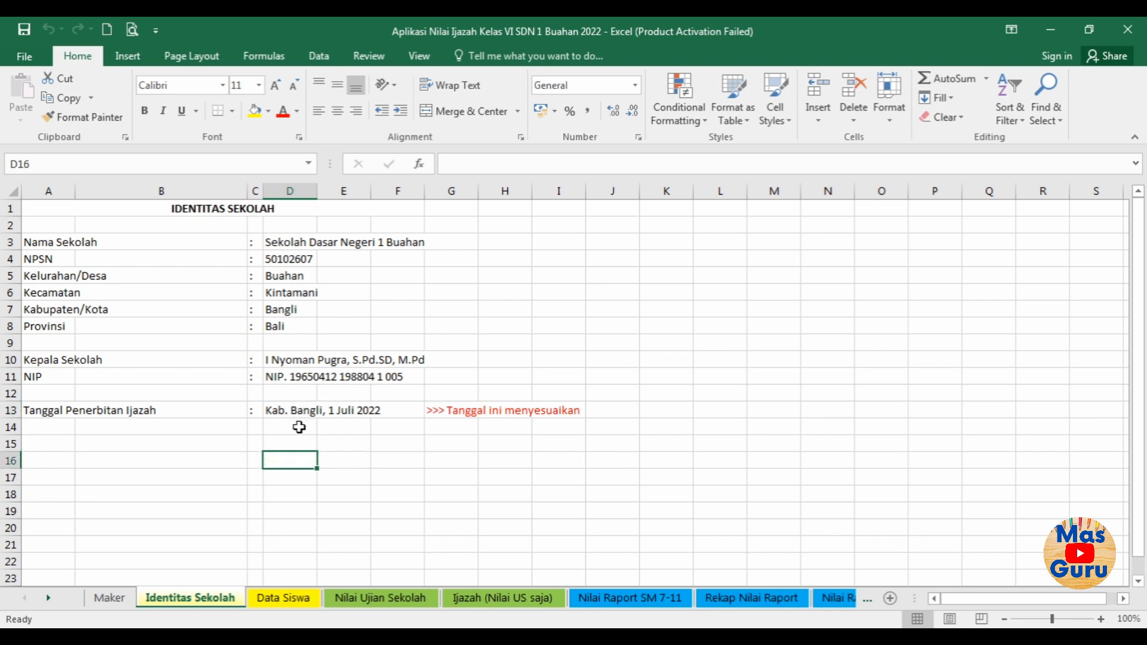
pyautogui.click(299, 425)
pyautogui.click(298, 444)
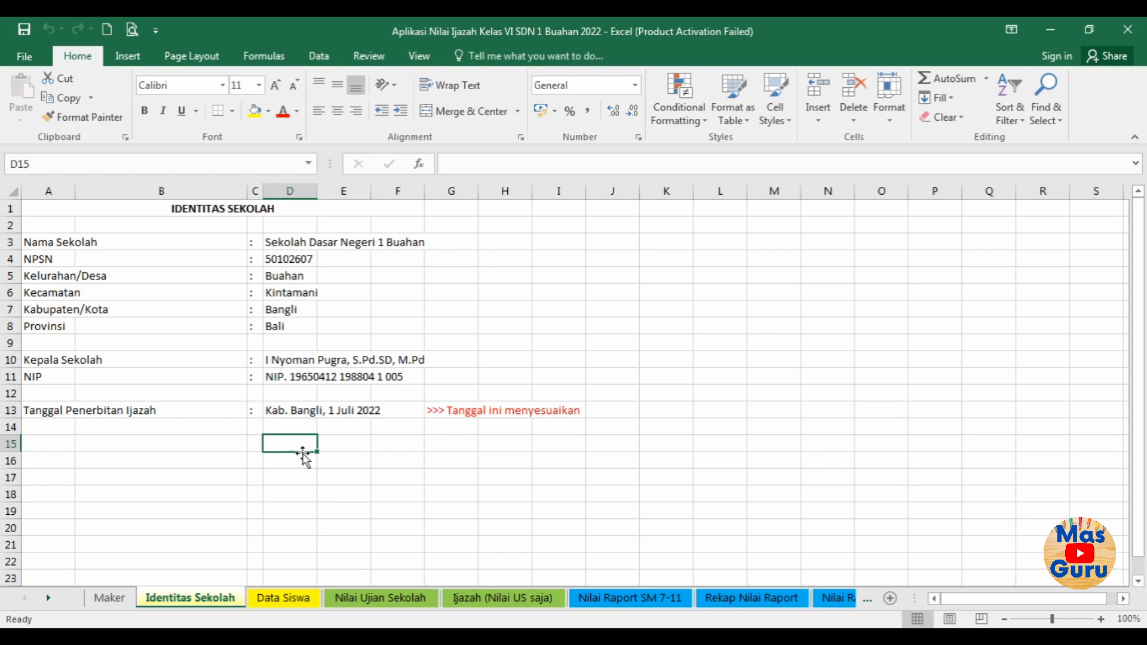
pyautogui.click(344, 450)
pyautogui.click(297, 444)
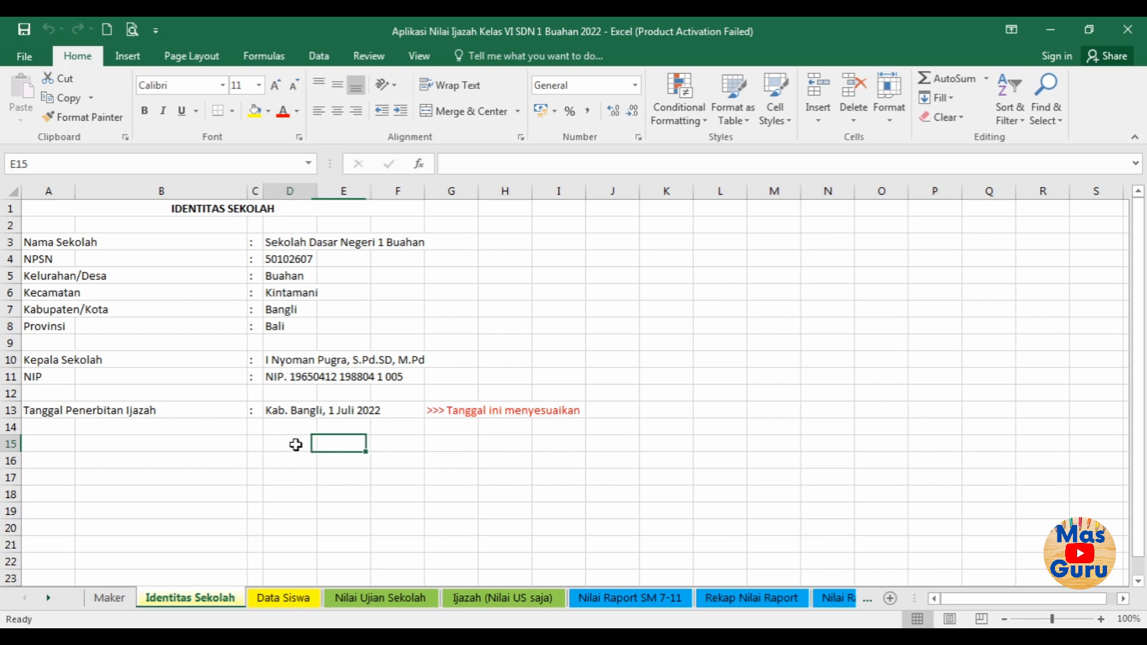
pyautogui.click(339, 441)
pyautogui.click(293, 450)
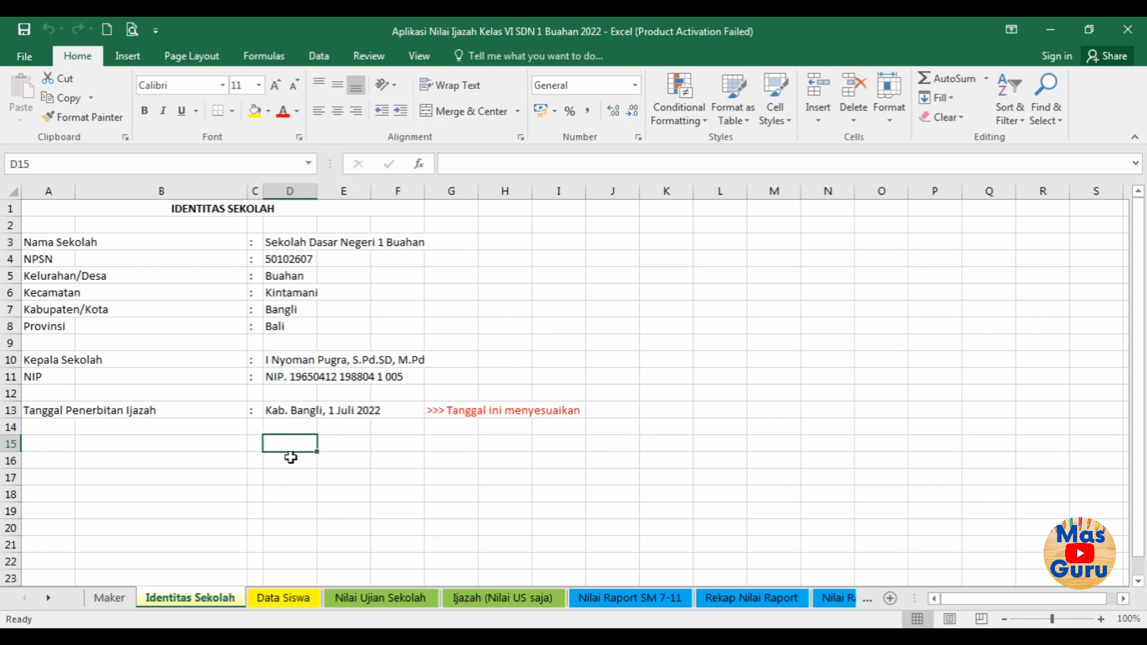
pyautogui.click(352, 448)
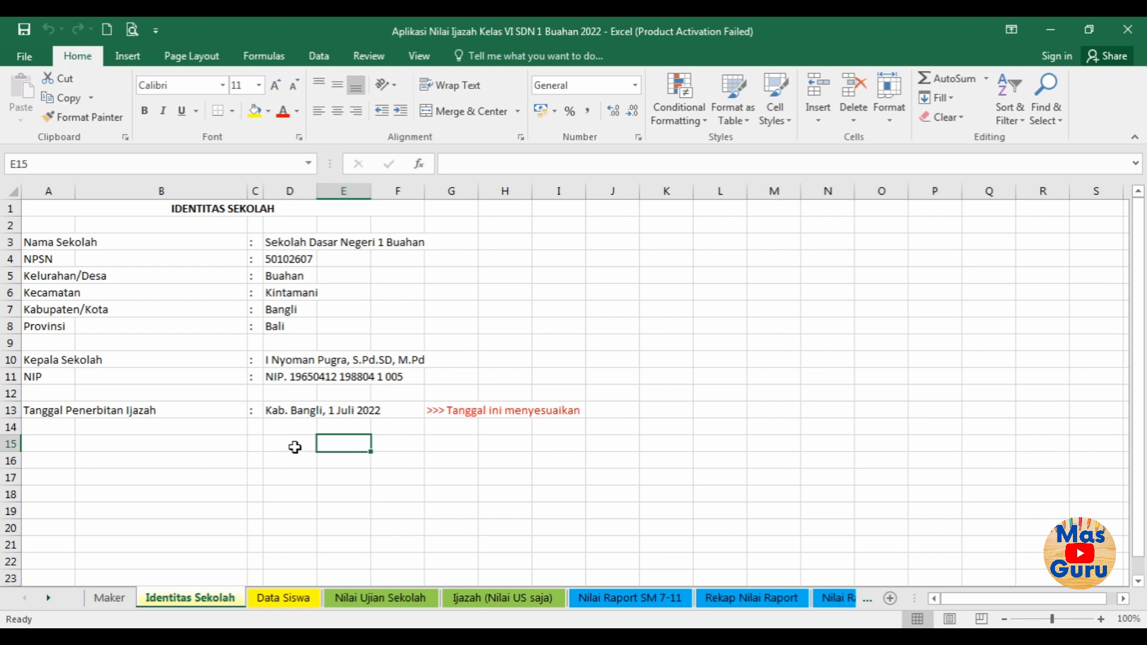
# Open the Data Siswa sheet and review its columns for student name, birth details, parent or guardian, NIS and NISN.
pyautogui.click(282, 598)
pyautogui.click(341, 488)
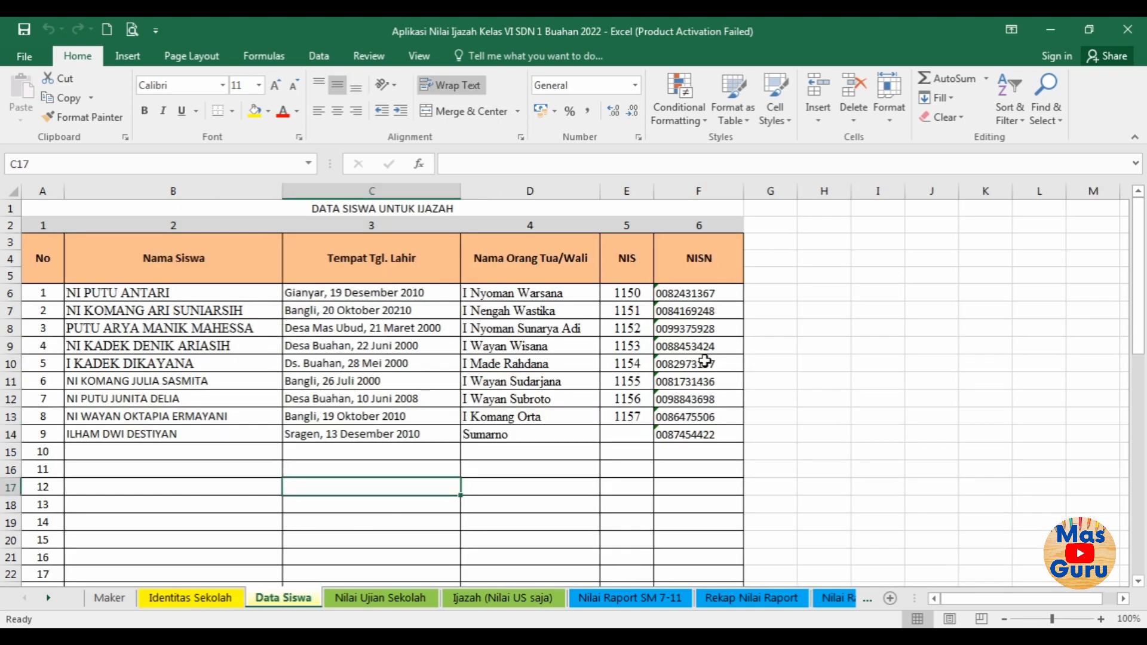
pyautogui.click(822, 376)
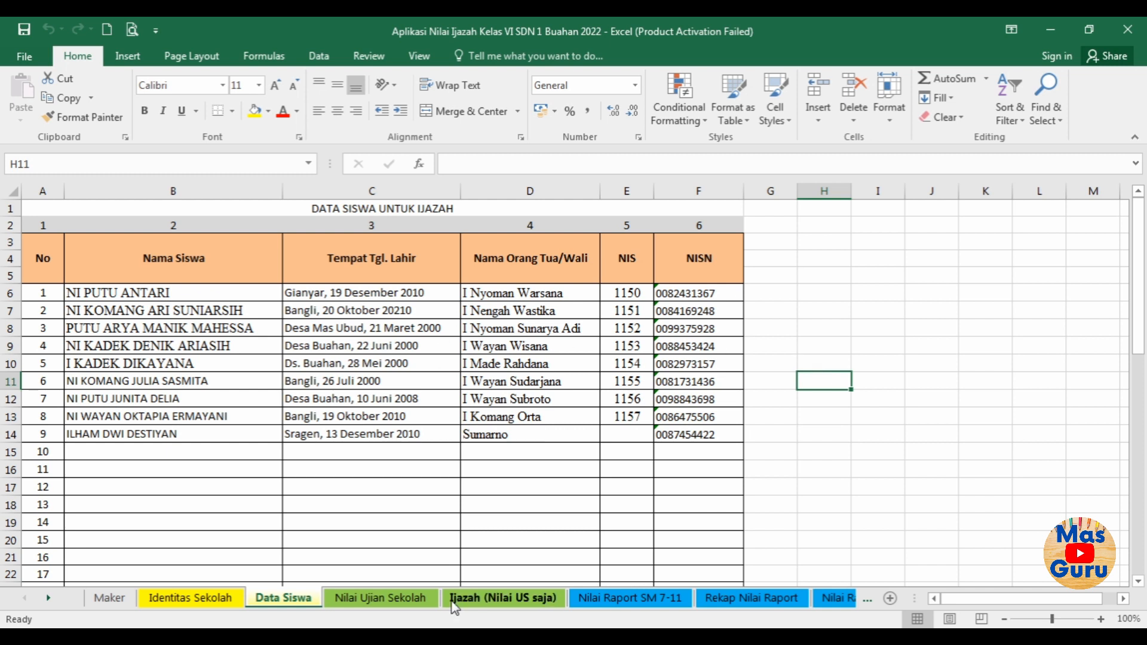
pyautogui.click(554, 492)
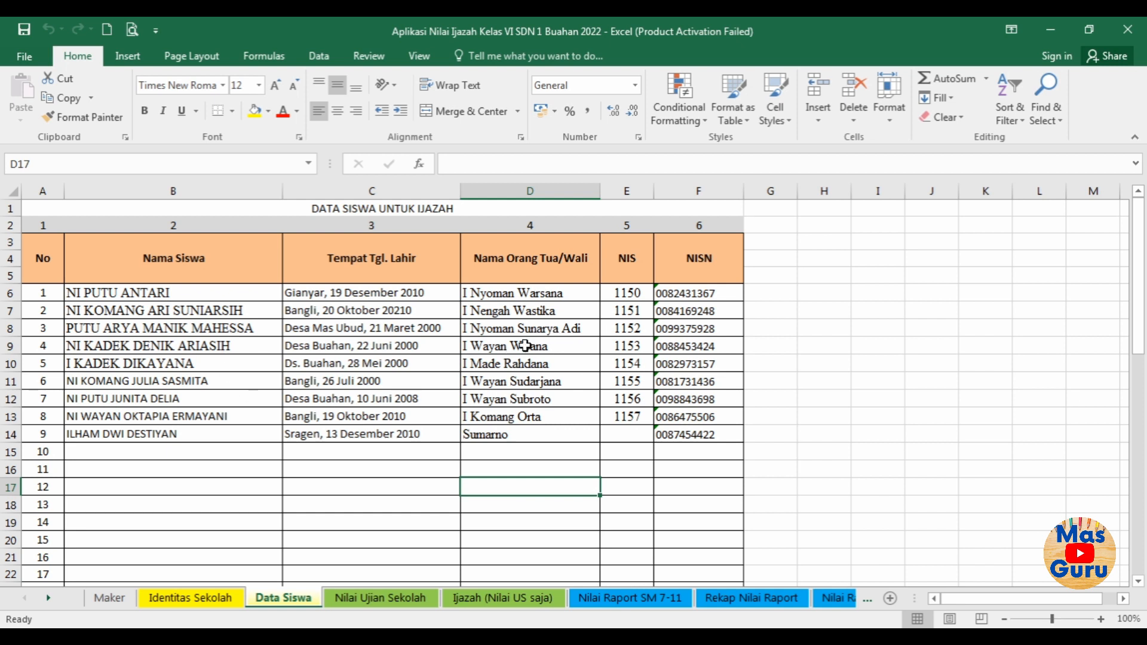
pyautogui.click(517, 451)
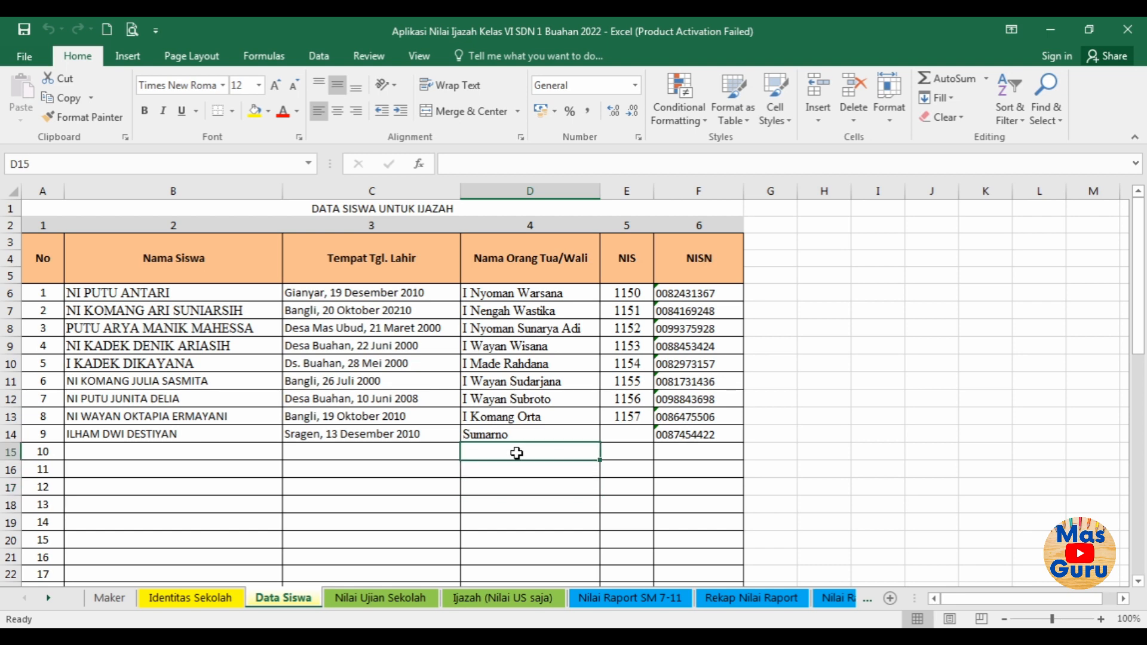
pyautogui.click(532, 476)
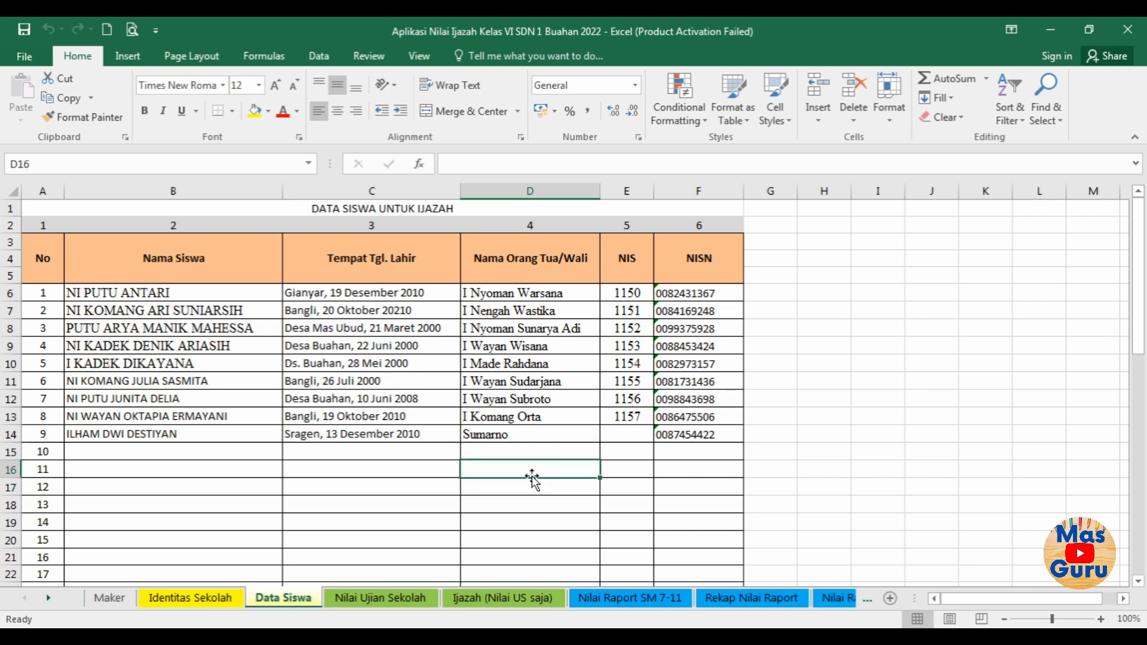
# Open the Nilai Ujian Sekolah sheet and examine the subject score columns, the Mulok group and the students' score range.
pyautogui.click(378, 606)
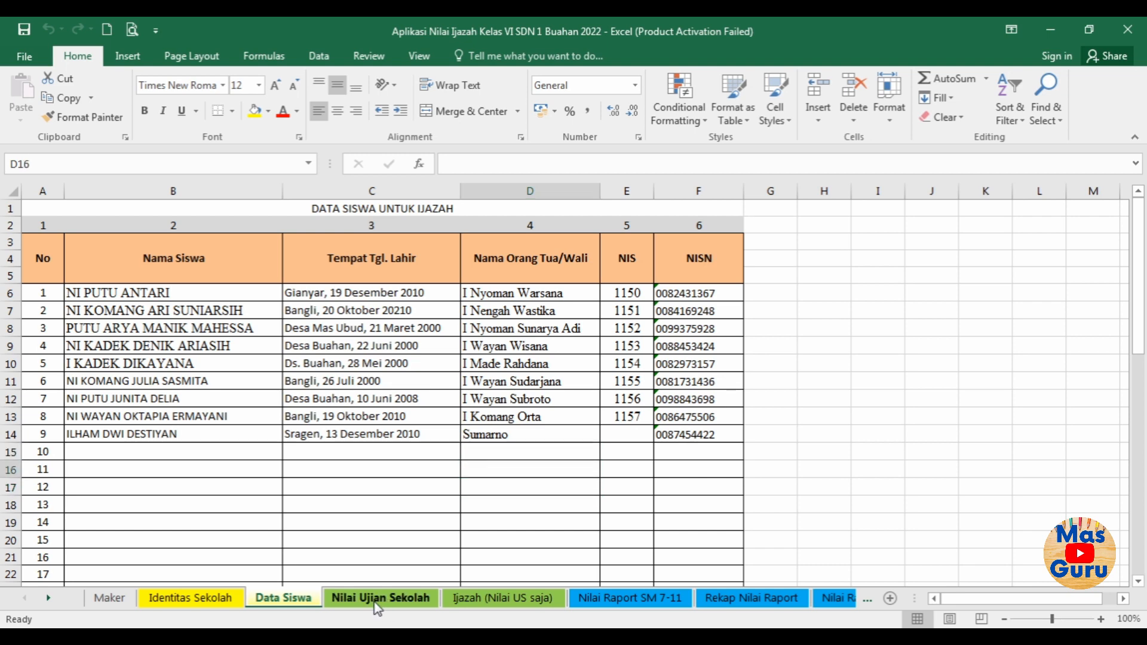
pyautogui.click(452, 440)
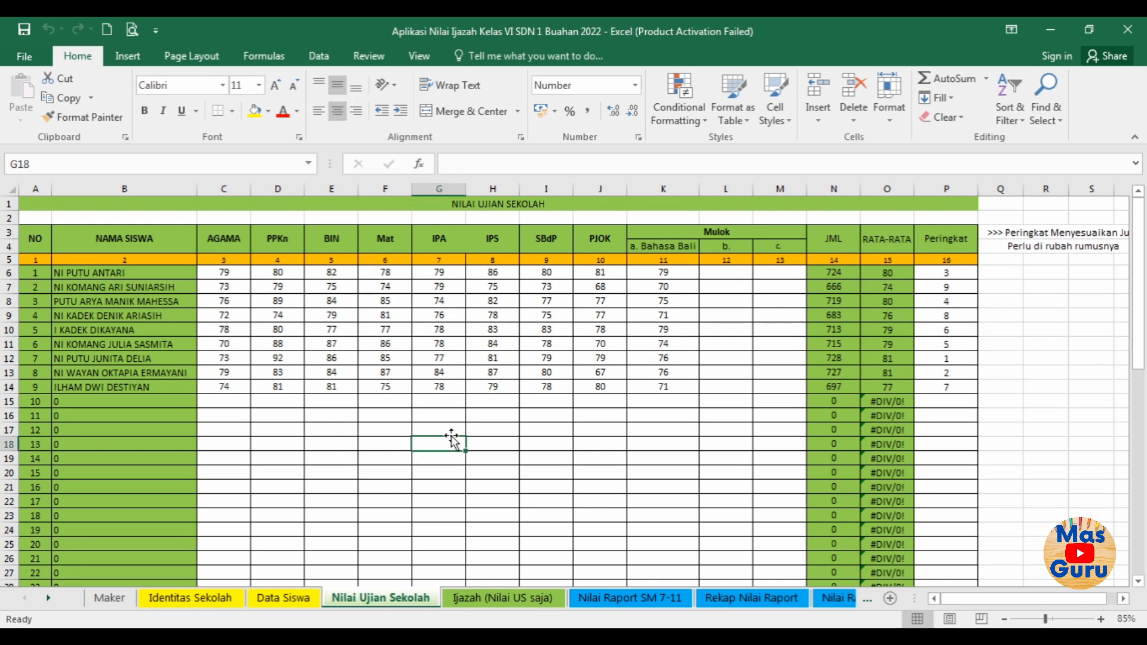
pyautogui.click(516, 457)
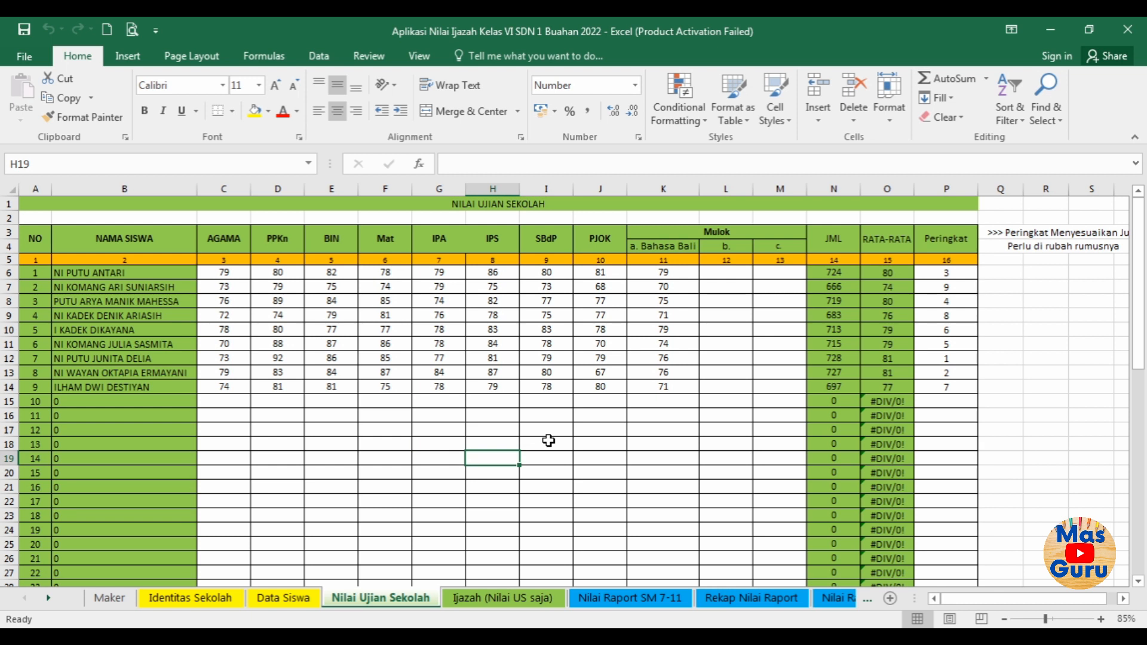
pyautogui.click(456, 431)
pyautogui.click(498, 443)
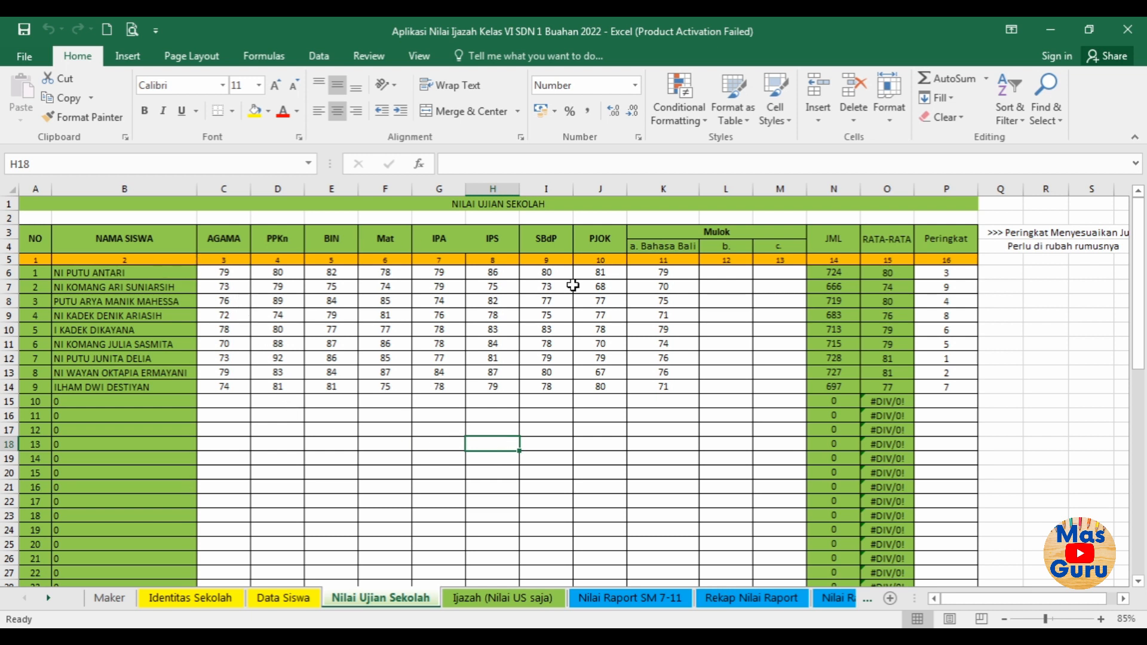
pyautogui.click(722, 233)
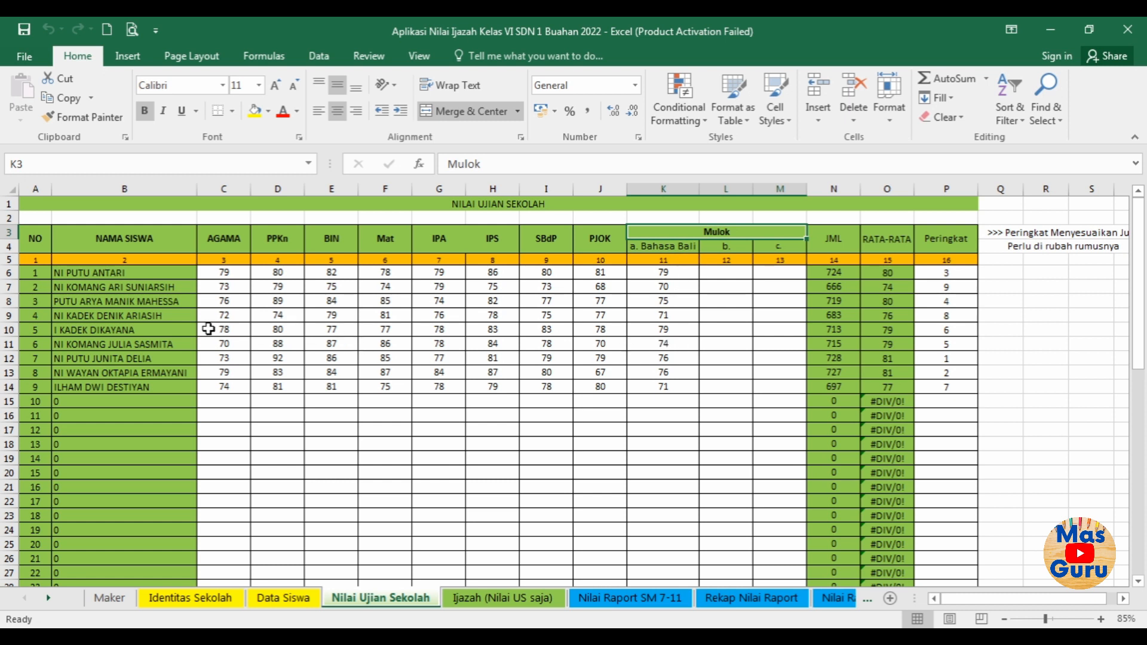
pyautogui.moveTo(227, 286); pyautogui.dragTo(659, 403)
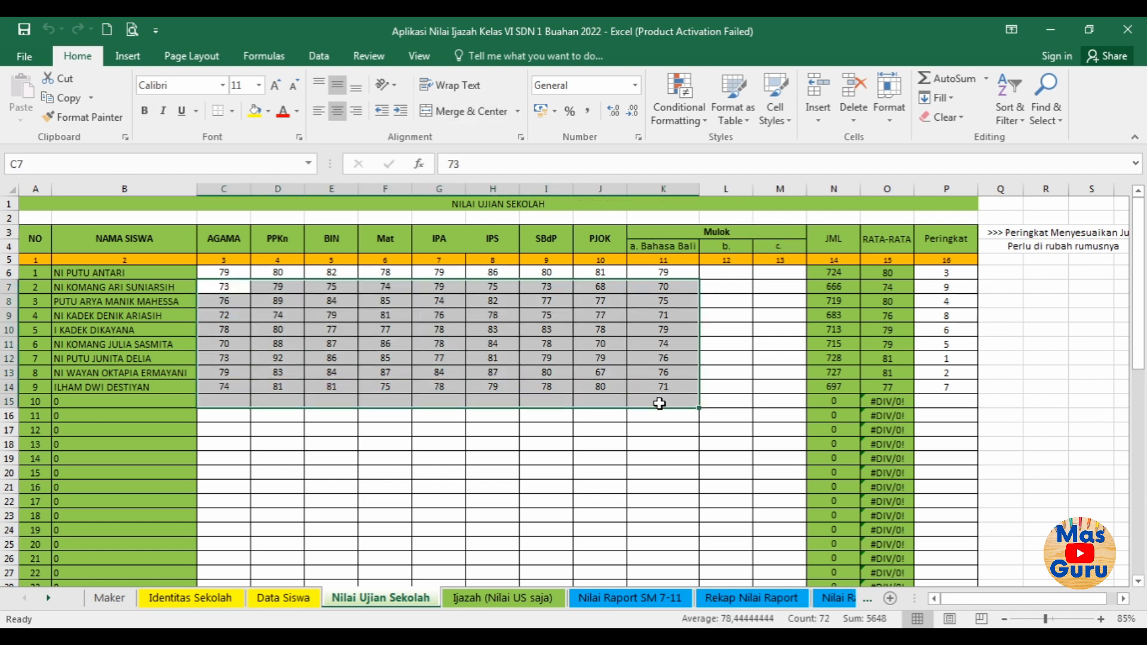
pyautogui.click(620, 447)
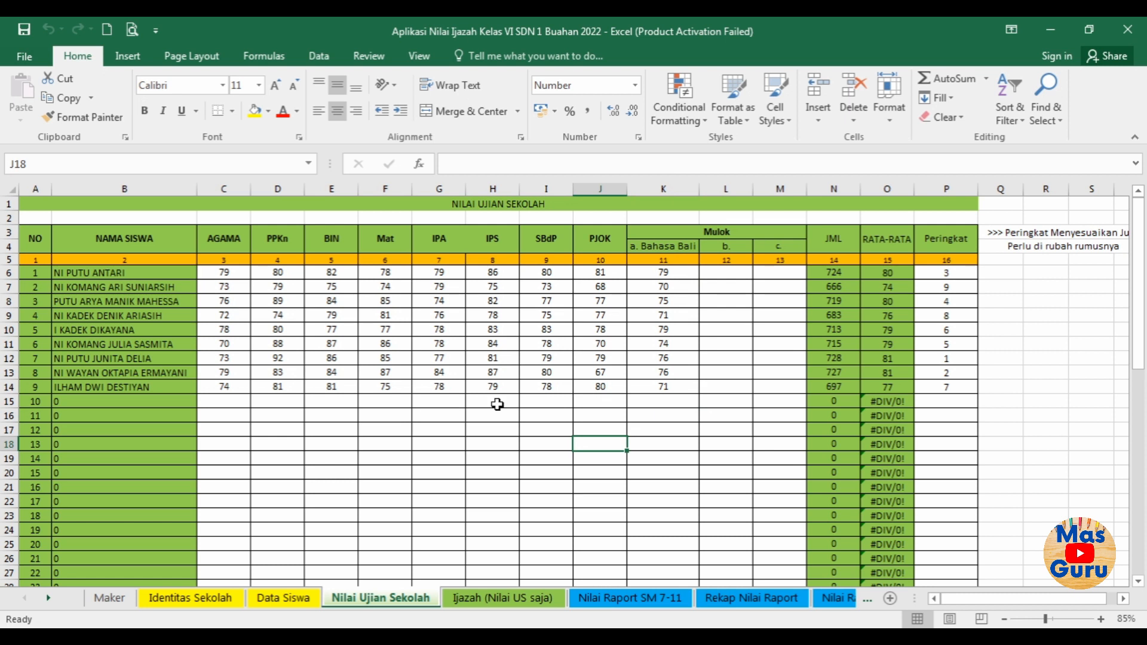
pyautogui.click(495, 473)
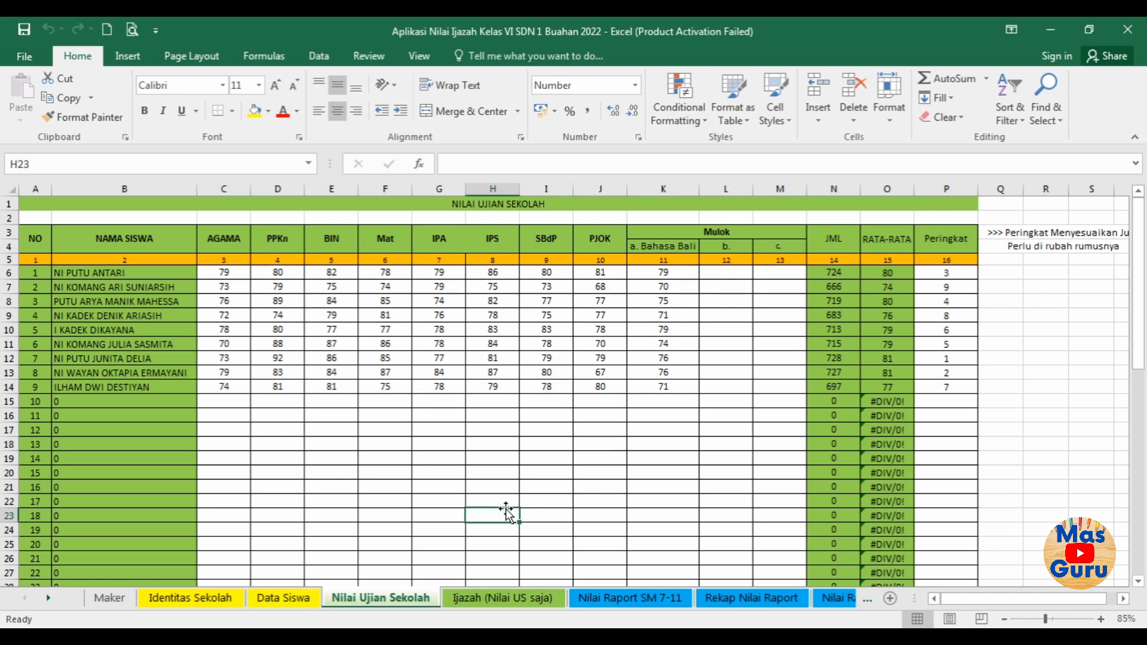
# Open the Ijazah (Nilai US saja) sheet and examine the student's grade list and the certificate layout beside it.
pyautogui.click(479, 593)
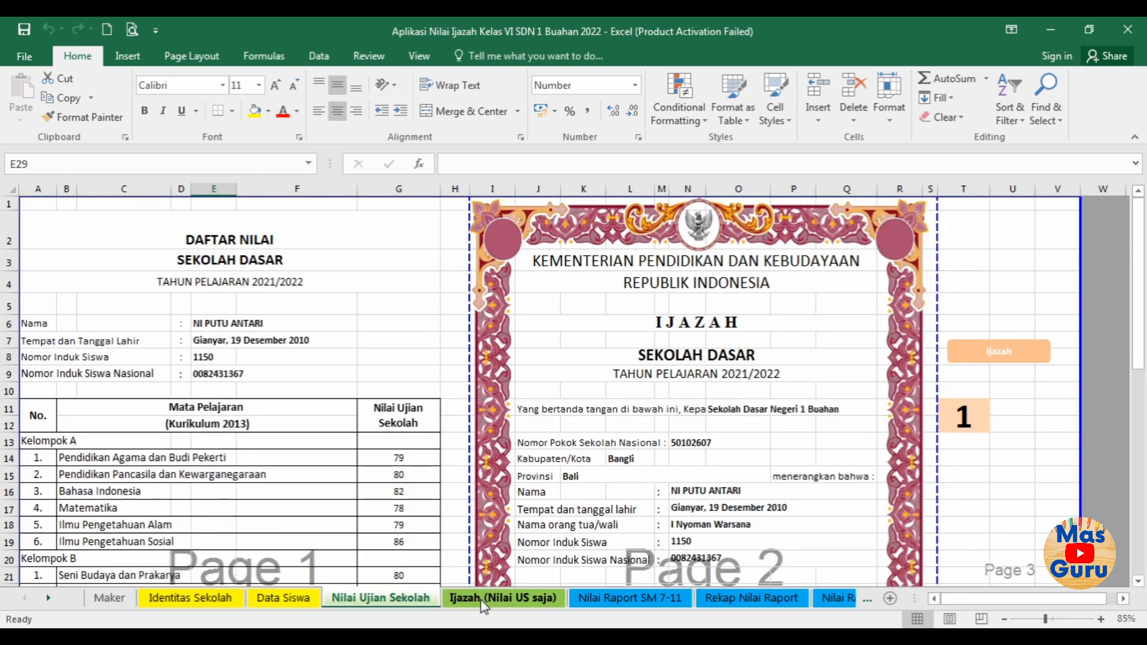
pyautogui.click(373, 282)
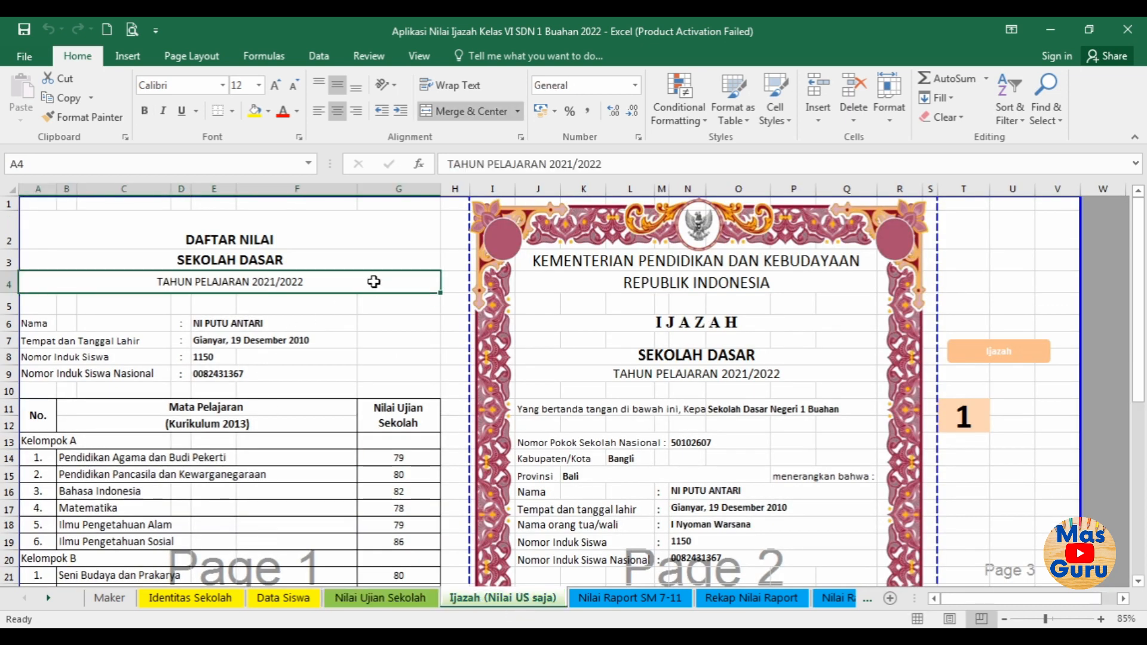
pyautogui.click(206, 323)
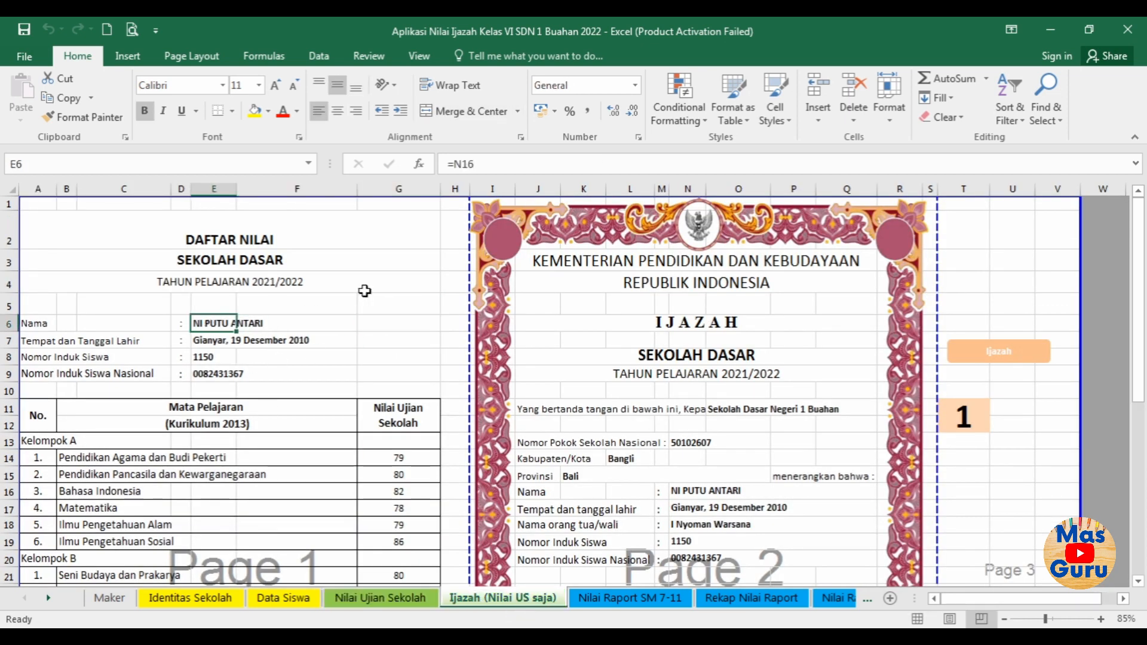
pyautogui.click(395, 358)
pyautogui.scroll(-1, 530, 472)
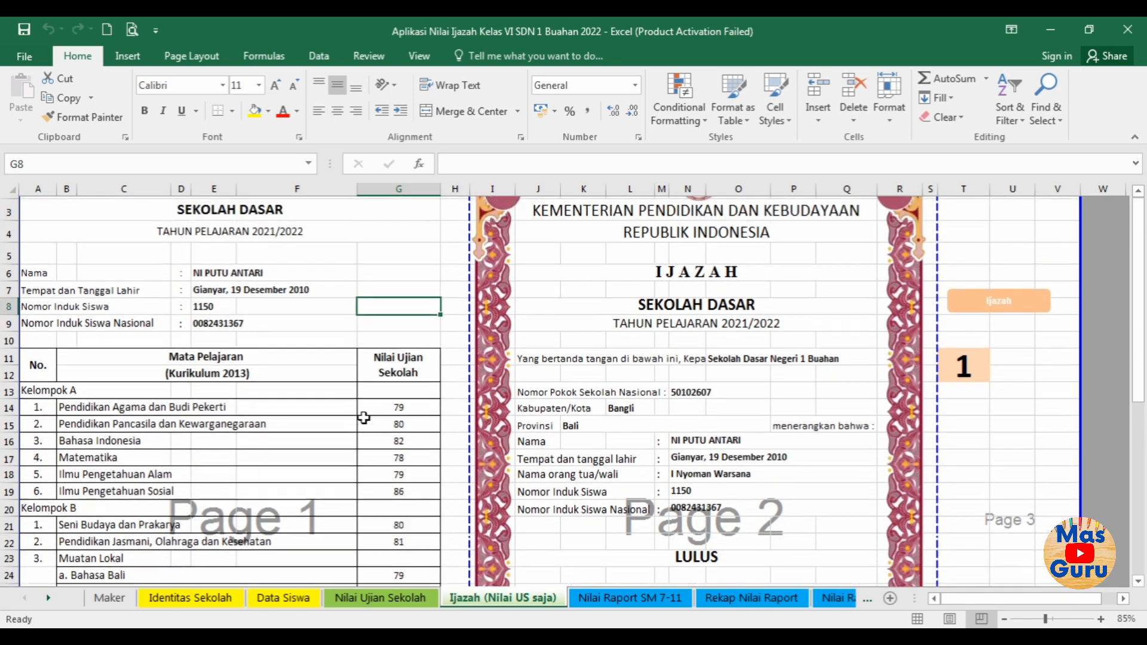
pyautogui.scroll(1, 433, 368)
pyautogui.scroll(-2, 511, 412)
pyautogui.scroll(-1, 424, 448)
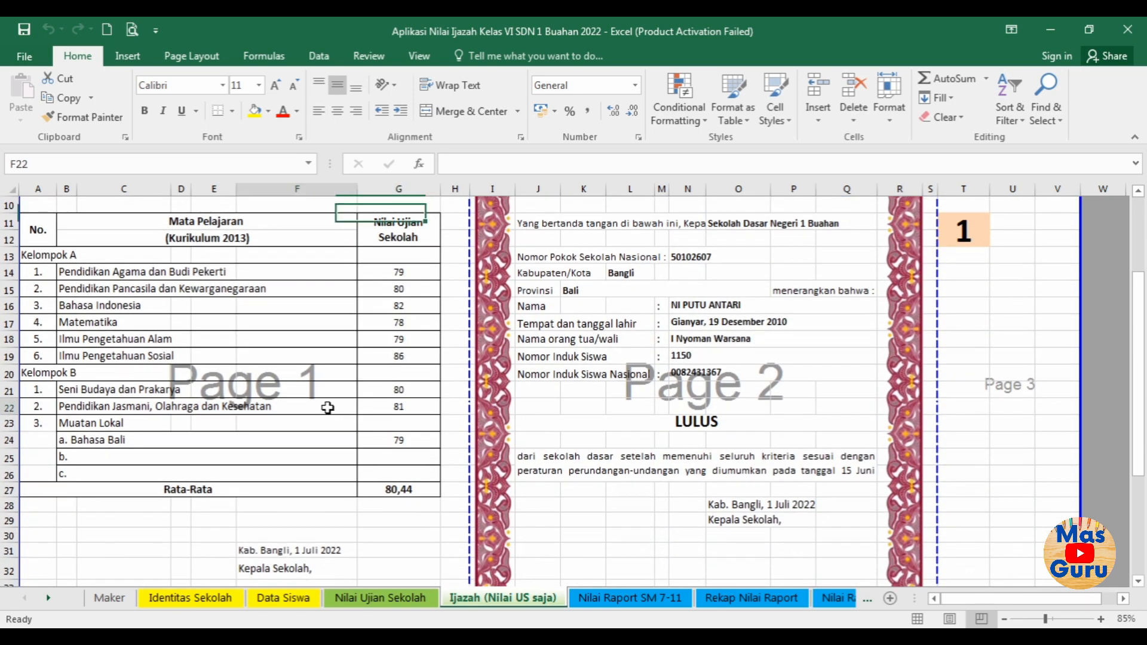
pyautogui.click(332, 406)
pyautogui.scroll(-3, 751, 419)
pyautogui.scroll(5, 696, 460)
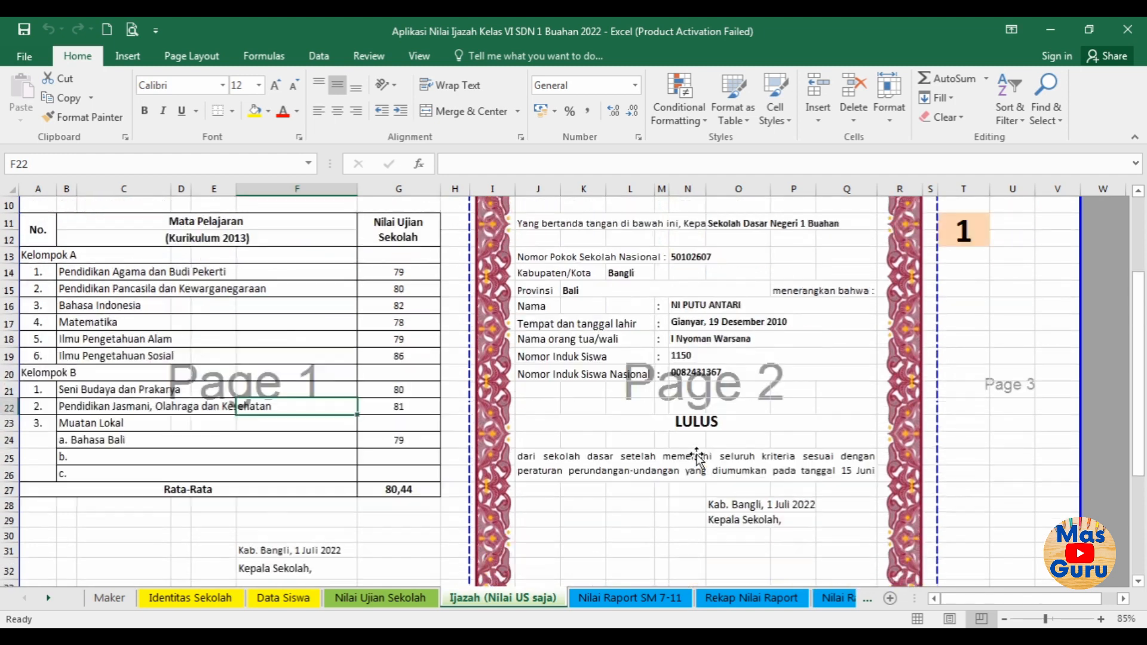
pyautogui.scroll(1, 466, 415)
pyautogui.scroll(-2, 466, 414)
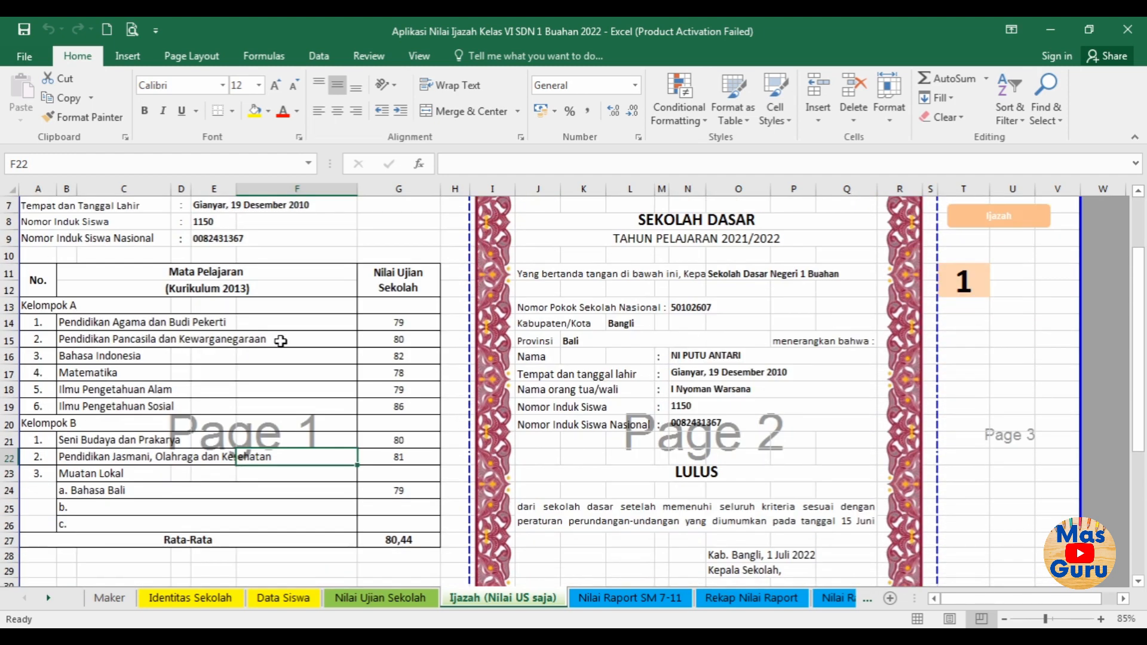
# Inspect the formula behind the Pendidikan Agama score in G14 and compare the grade list with the Nilai Ujian Sekolah sheet.
pyautogui.click(406, 324)
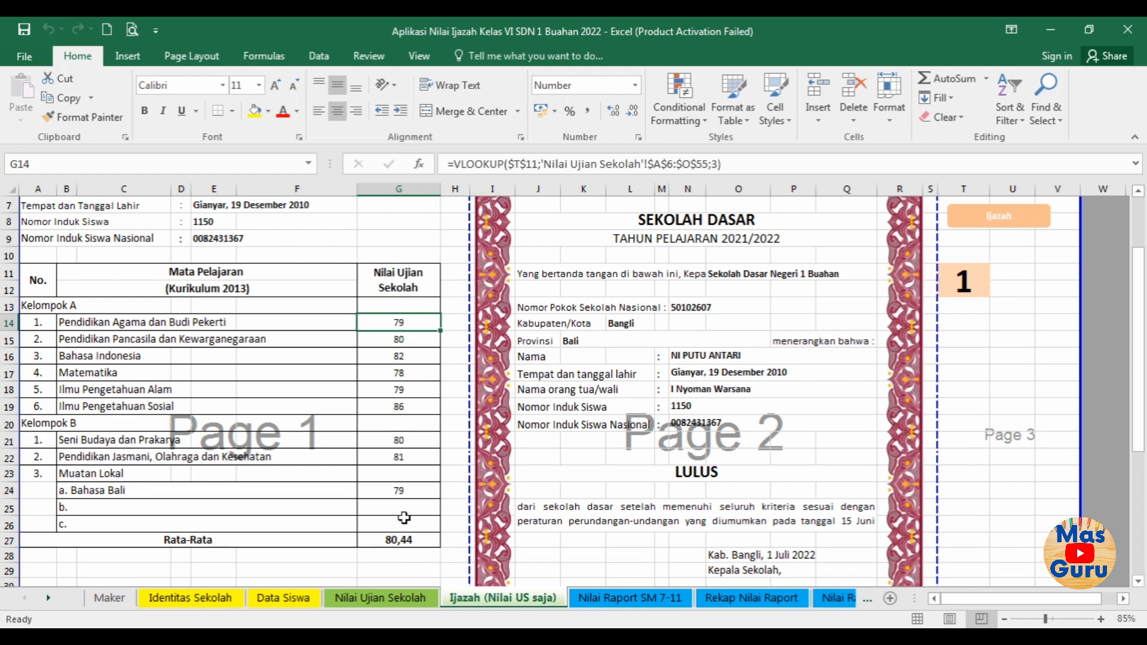
pyautogui.click(385, 598)
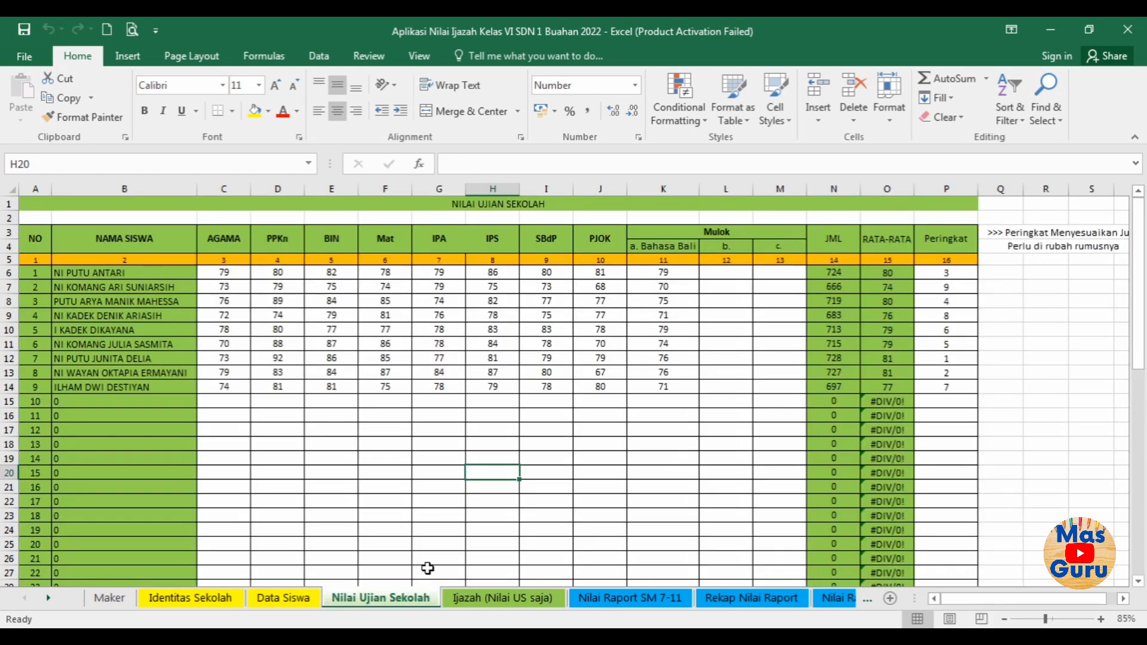
pyautogui.click(502, 598)
pyautogui.scroll(-2, 382, 394)
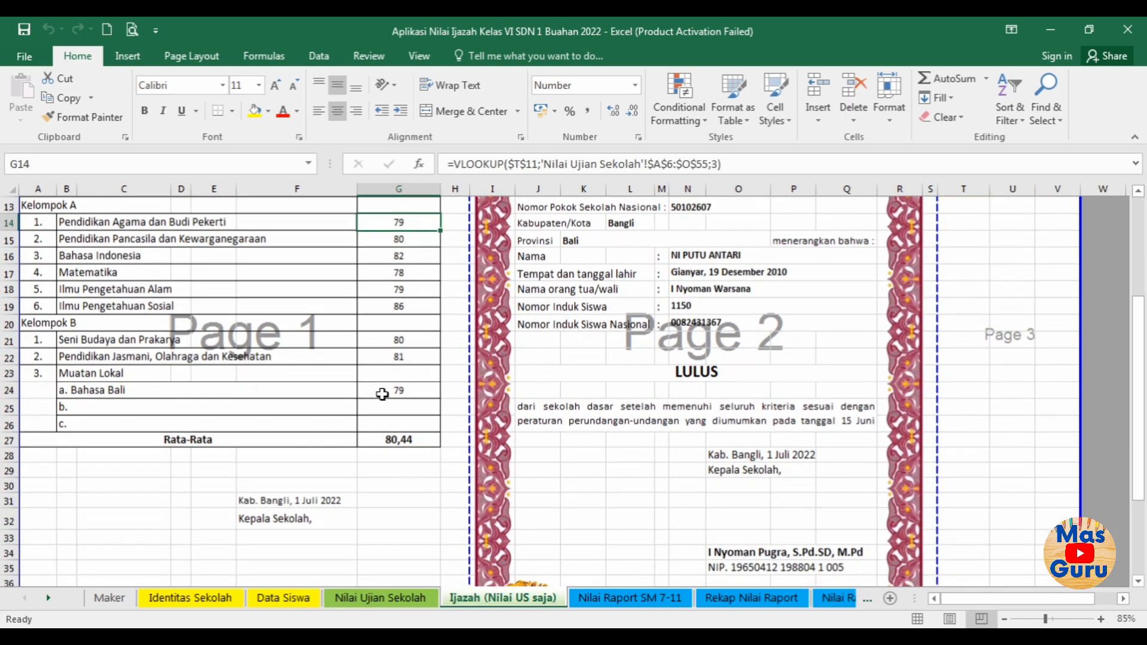
pyautogui.scroll(4, 382, 394)
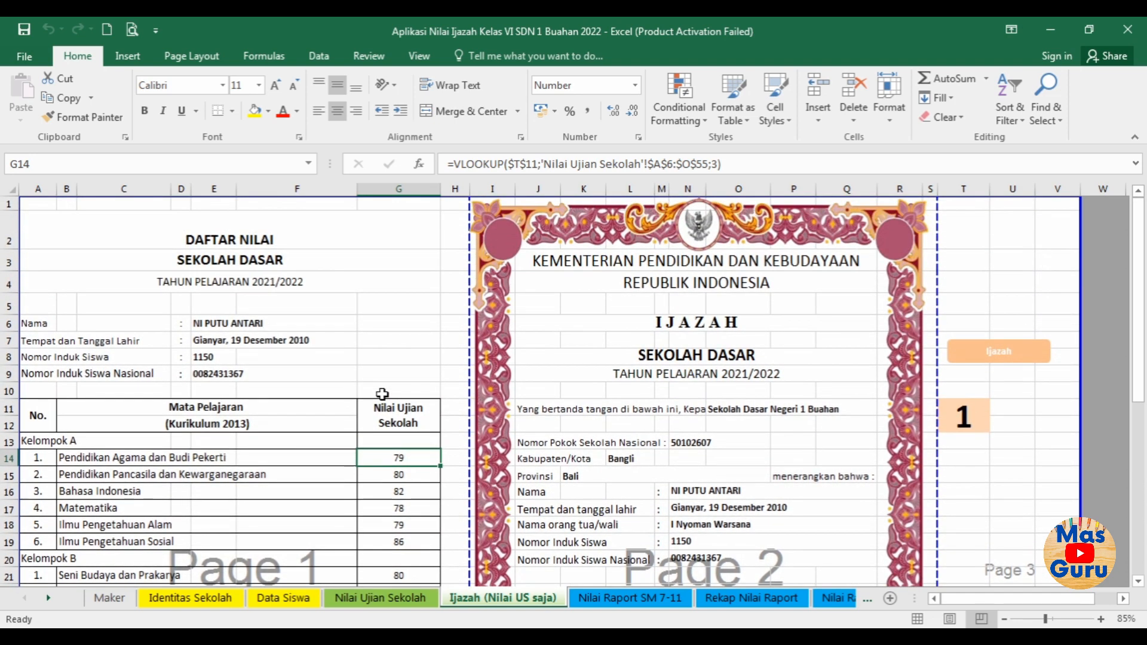
# Examine the Ijazah grade list through to the signature block and inspect the lookup formulas behind scores G17, G15 and G16.
pyautogui.scroll(-2, 382, 395)
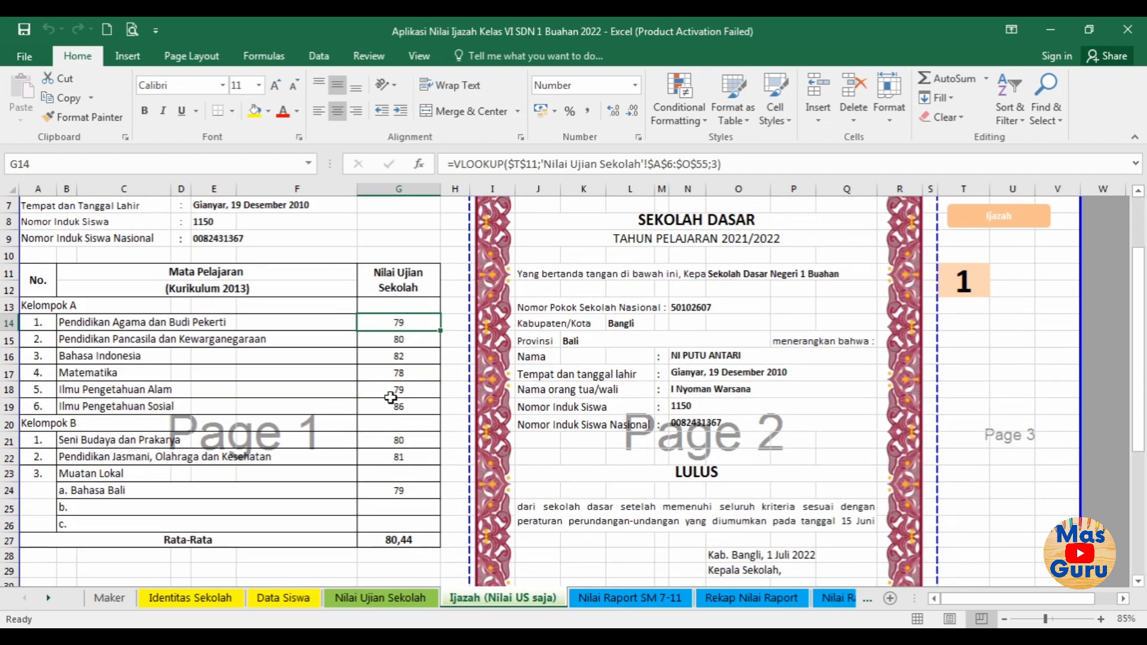
pyautogui.click(416, 375)
pyautogui.scroll(-1, 407, 398)
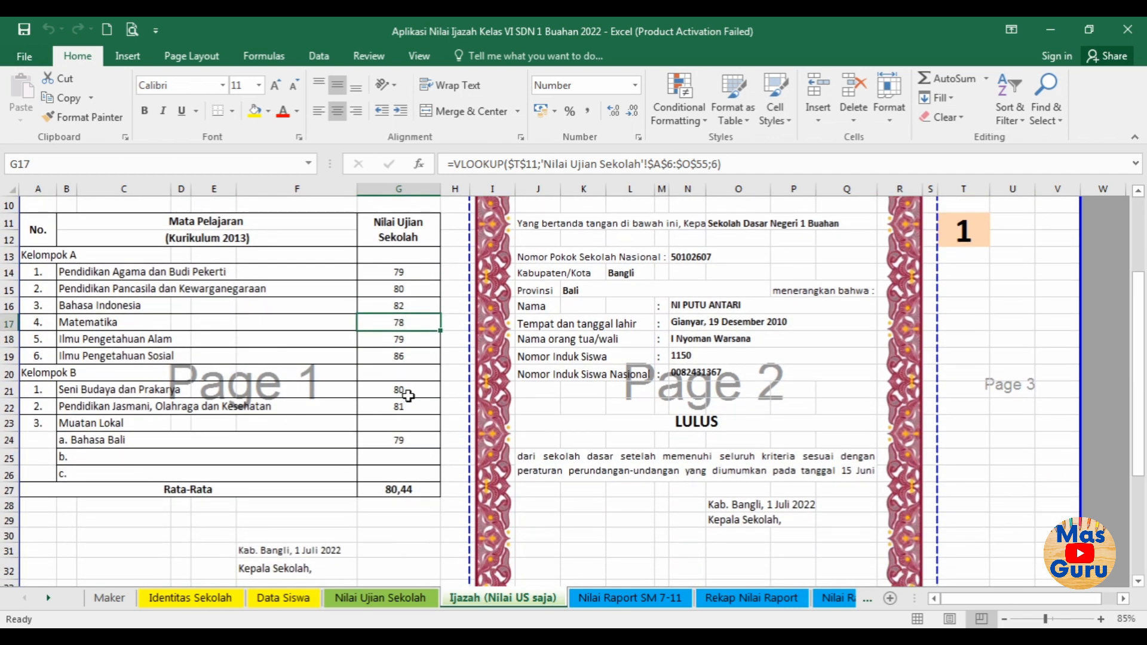
pyautogui.scroll(-3, 408, 396)
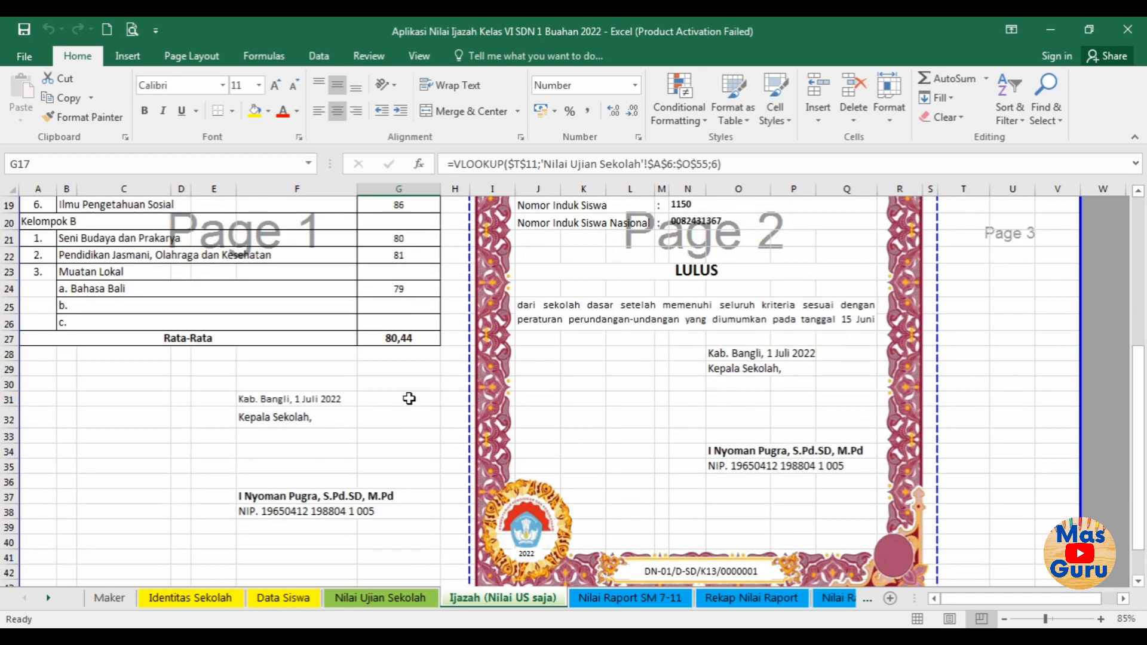
pyautogui.scroll(5, 408, 399)
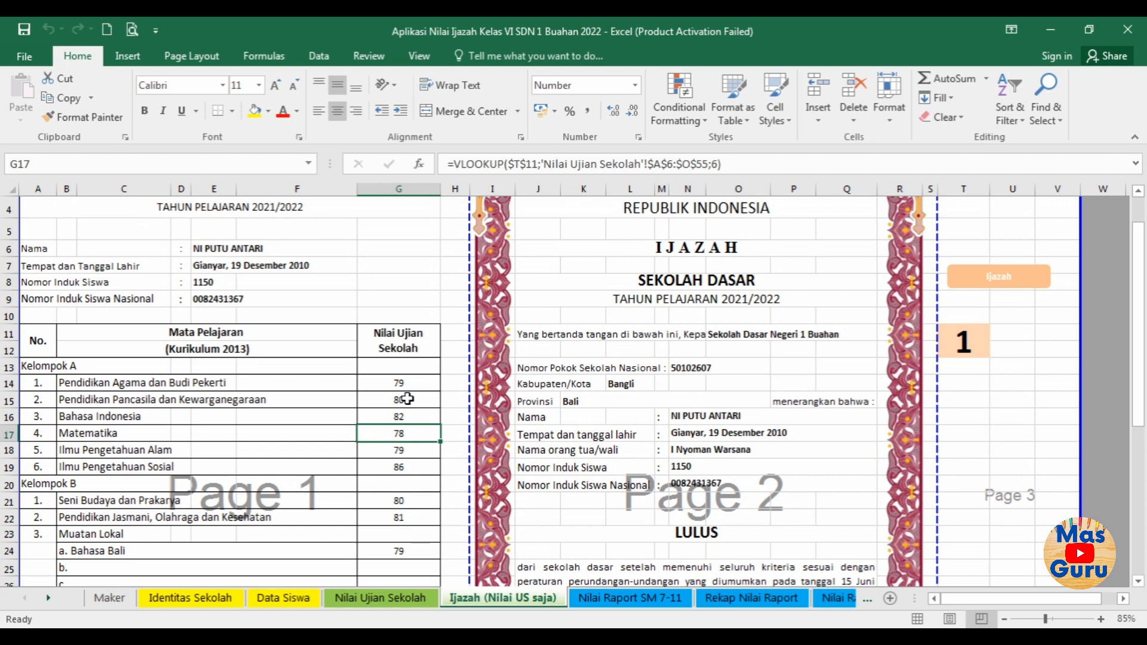
pyautogui.click(407, 398)
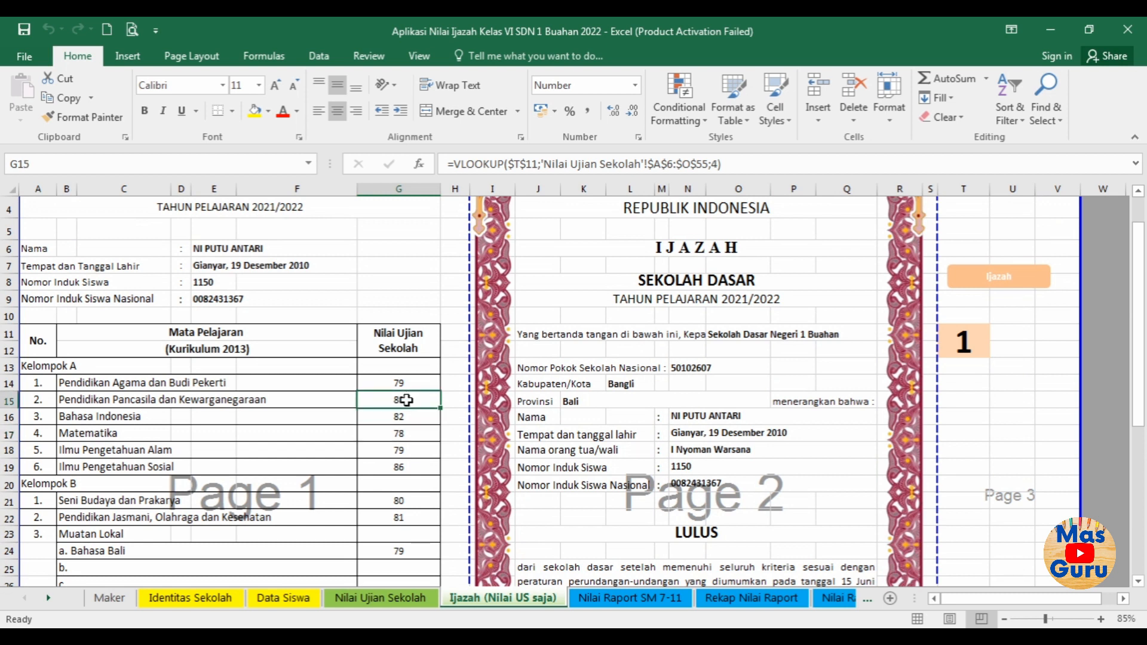
pyautogui.click(407, 417)
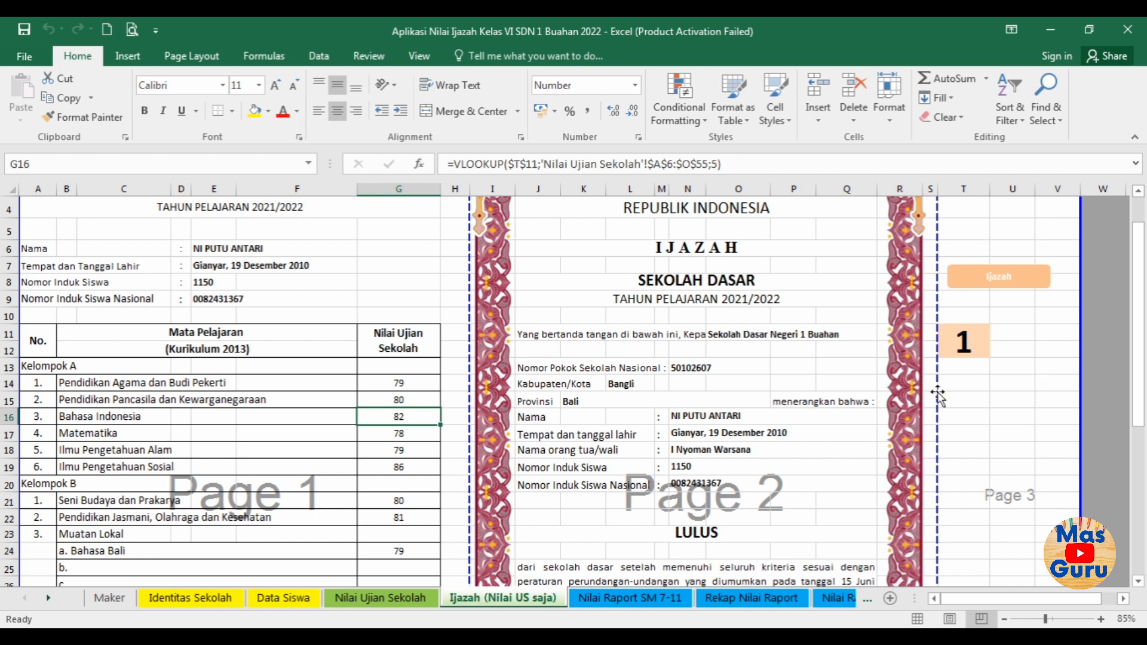
pyautogui.click(960, 419)
pyautogui.scroll(1, 801, 378)
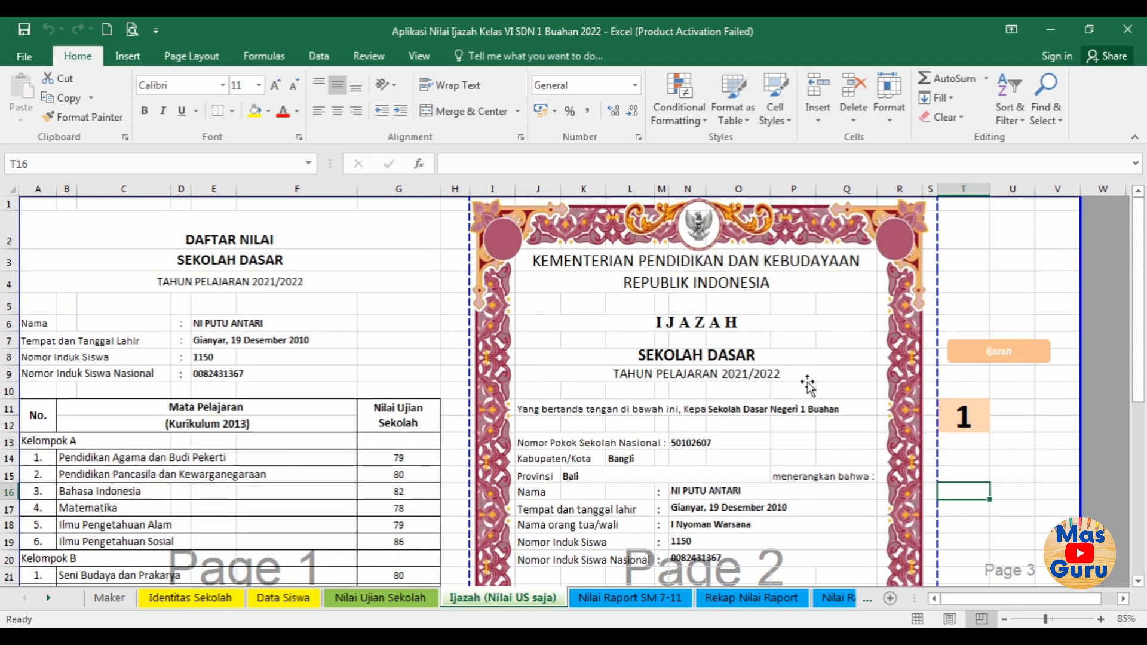
pyautogui.click(1018, 472)
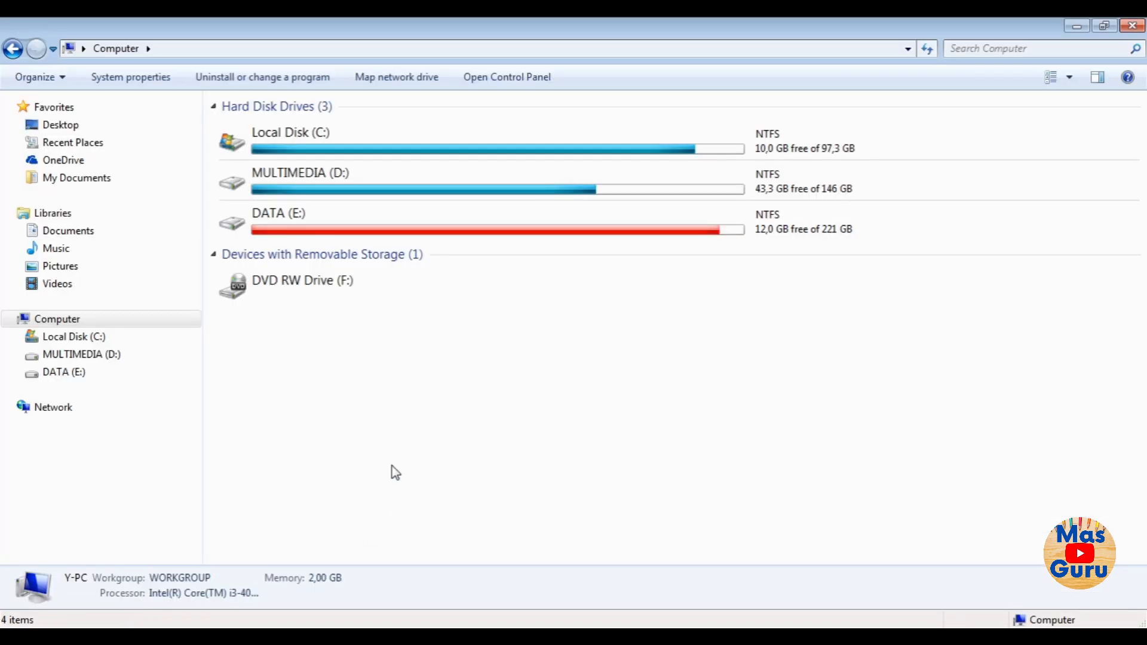
# Switch to Windows Explorer and open the Ijazah 2022 folder on DATA (E:), under ADM KELAS and KELAS VI 2021-2022.
pyautogui.click(21, 374)
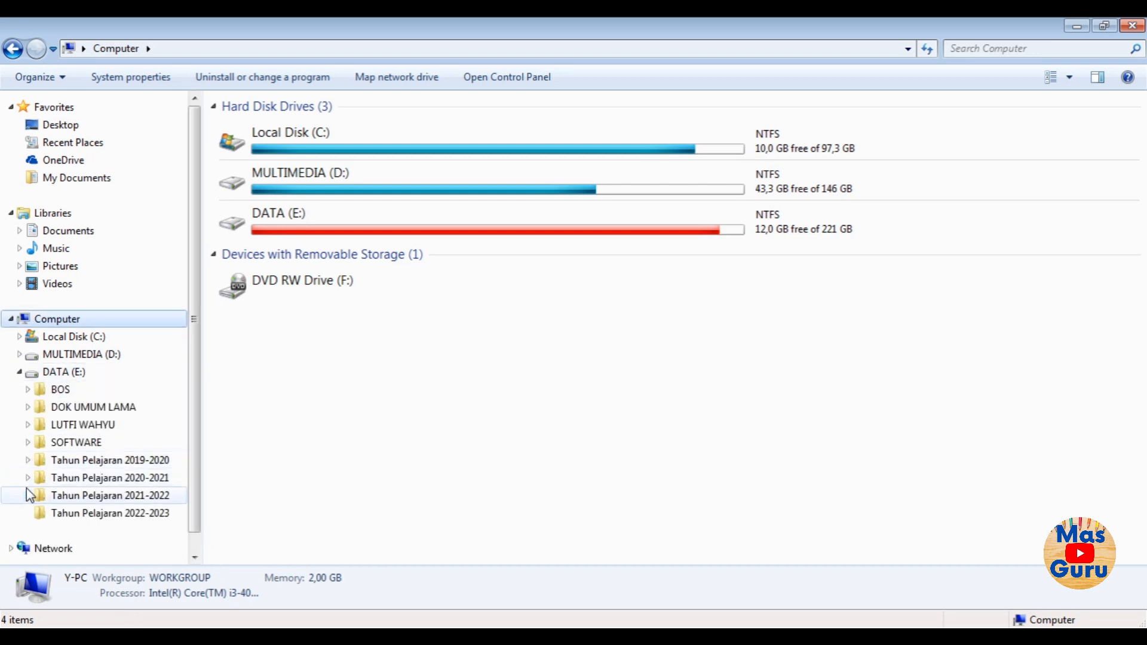
pyautogui.click(28, 424)
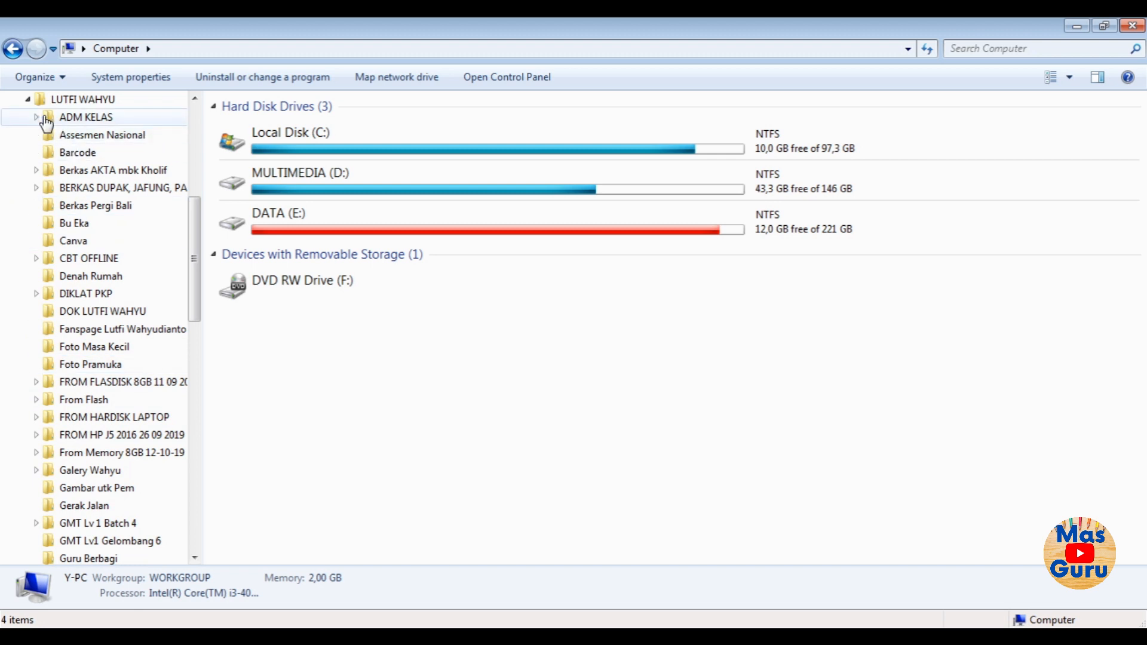
pyautogui.click(36, 117)
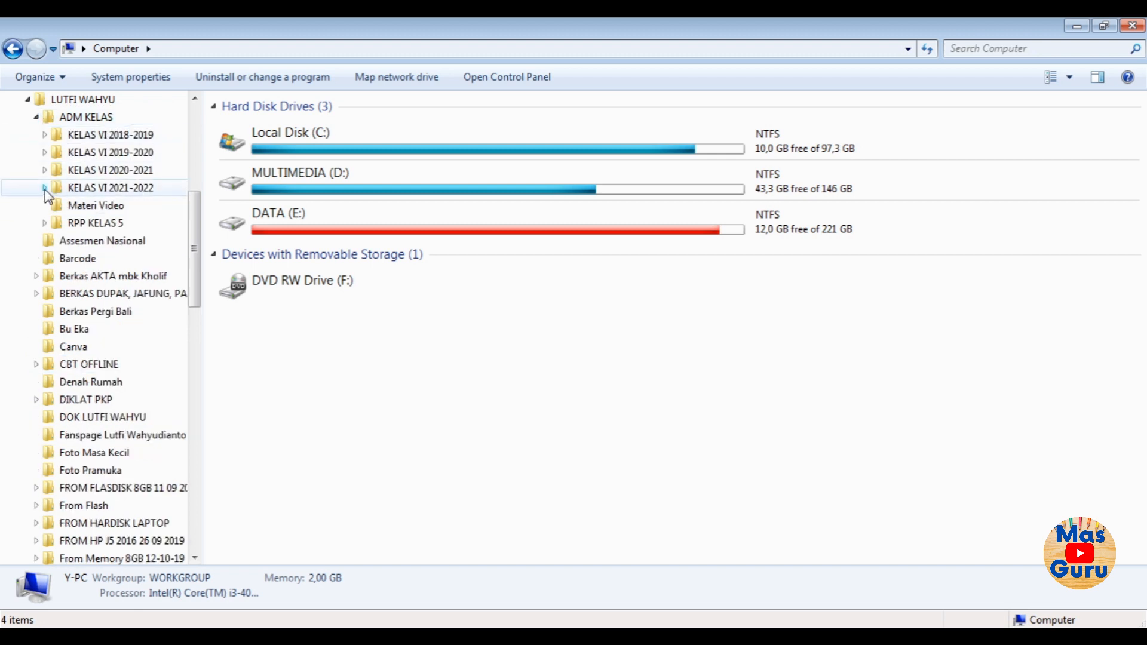
pyautogui.click(44, 187)
pyautogui.click(101, 276)
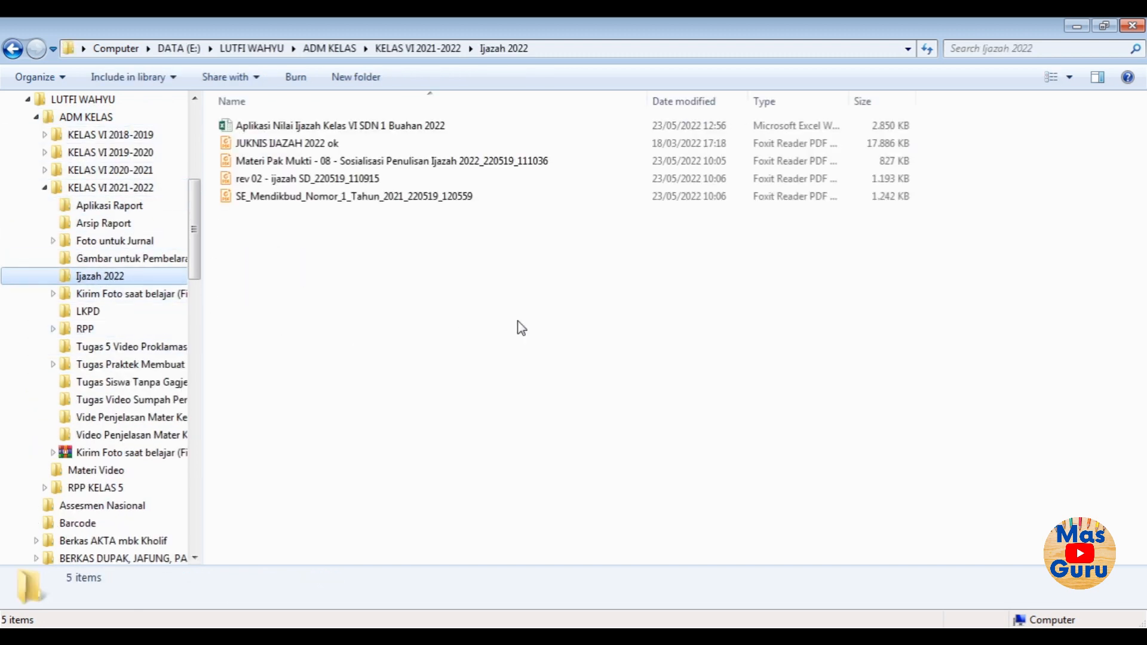
# Open the Sosialisasi Penulisan Ijazah 2022 PDF and review its outline alongside the JUKNIS IJAZAH 2022 regulation in Foxit Reader.
pyautogui.click(361, 180)
pyautogui.doubleClick(370, 161)
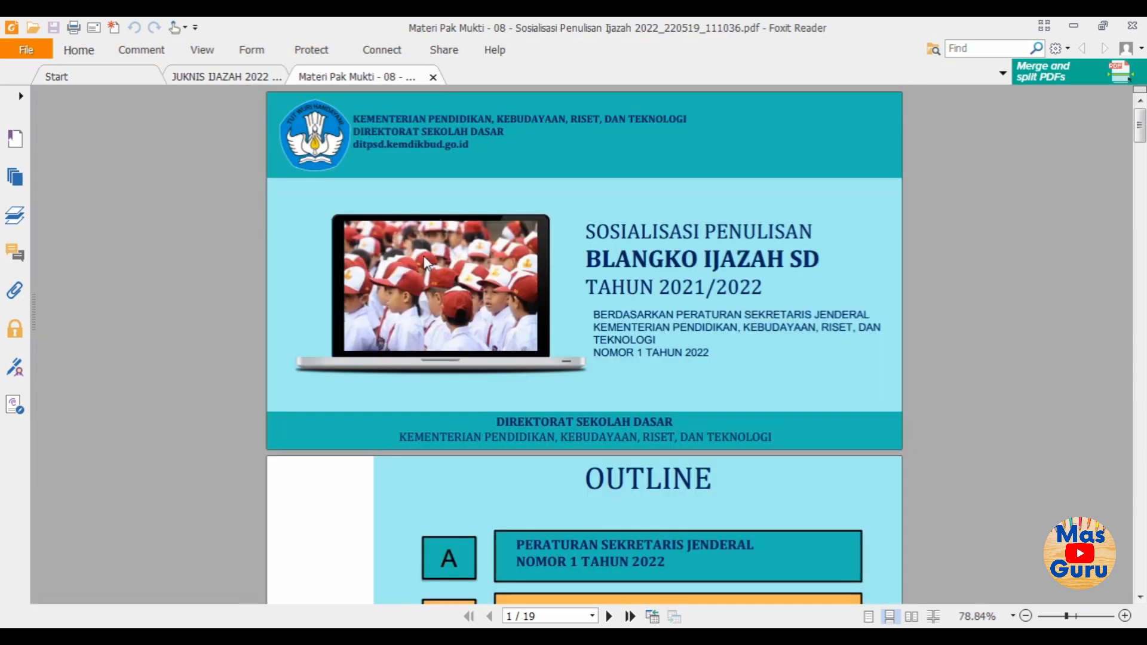
pyautogui.click(218, 77)
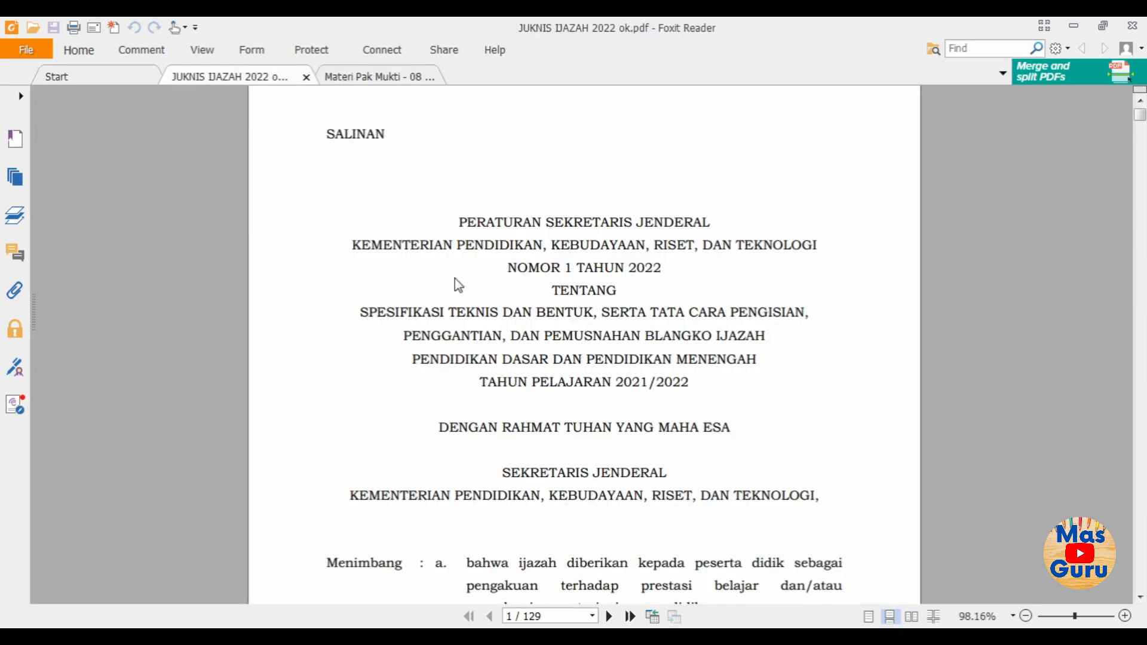
pyautogui.scroll(-8, 449, 283)
pyautogui.scroll(8, 445, 286)
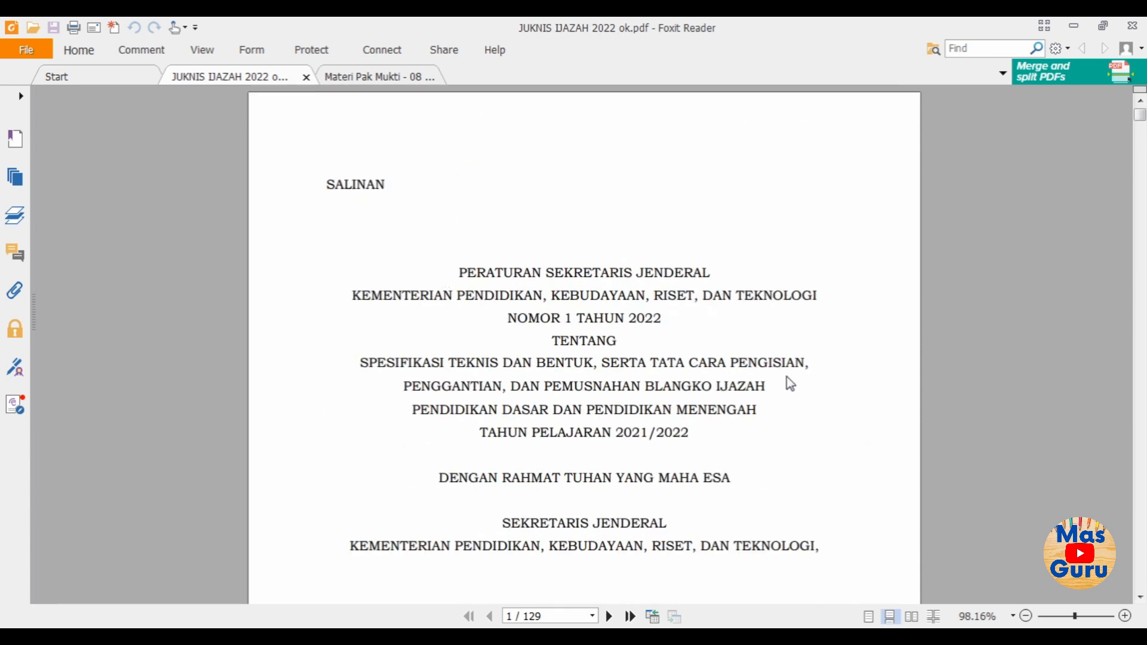
pyautogui.click(361, 77)
pyautogui.scroll(-5, 849, 228)
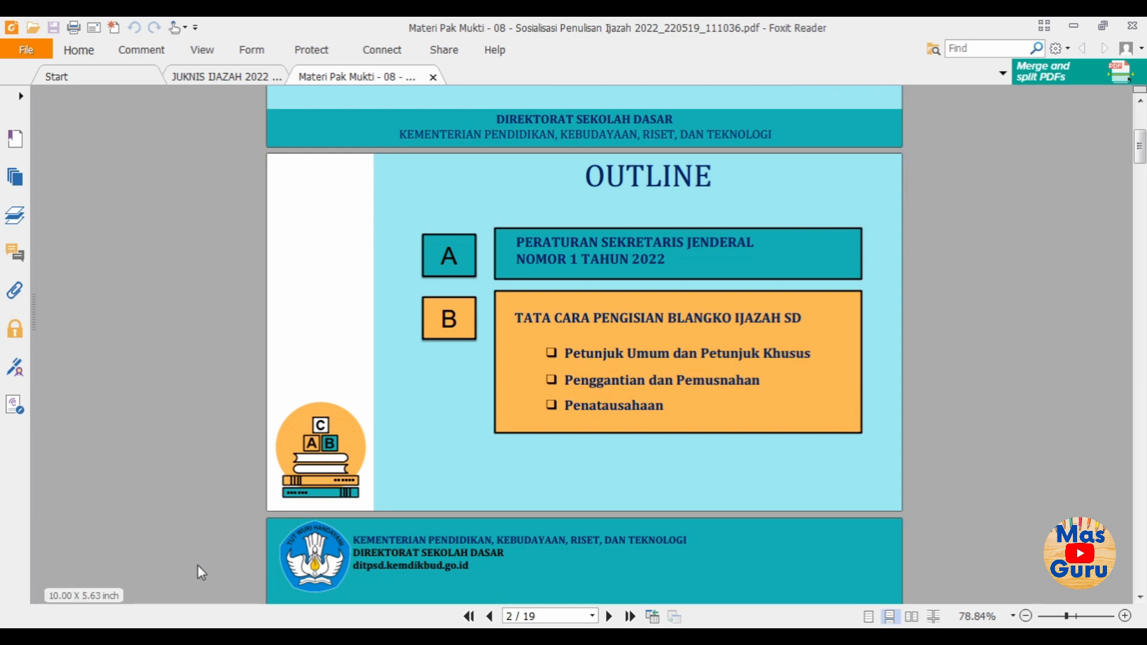
# Return to the Excel certificate workbook and examine the Ijazah layout together with the student number cell T11.
pyautogui.click(172, 636)
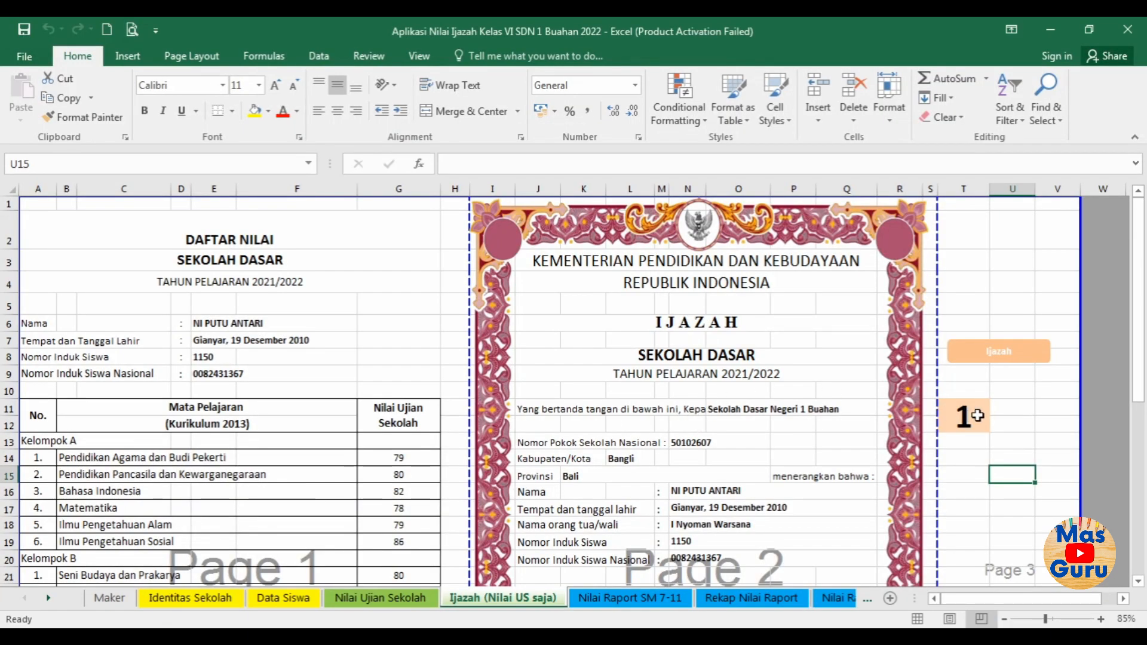
pyautogui.click(1019, 418)
pyautogui.click(1025, 463)
pyautogui.scroll(-4, 1026, 463)
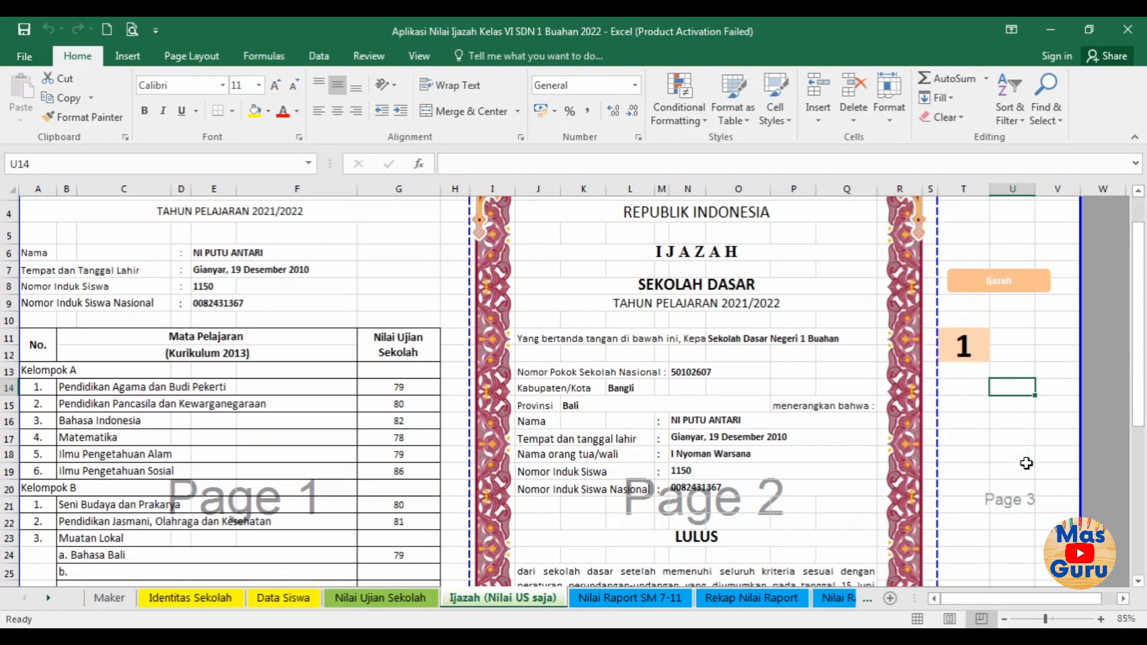
pyautogui.scroll(4, 1025, 465)
pyautogui.click(1018, 392)
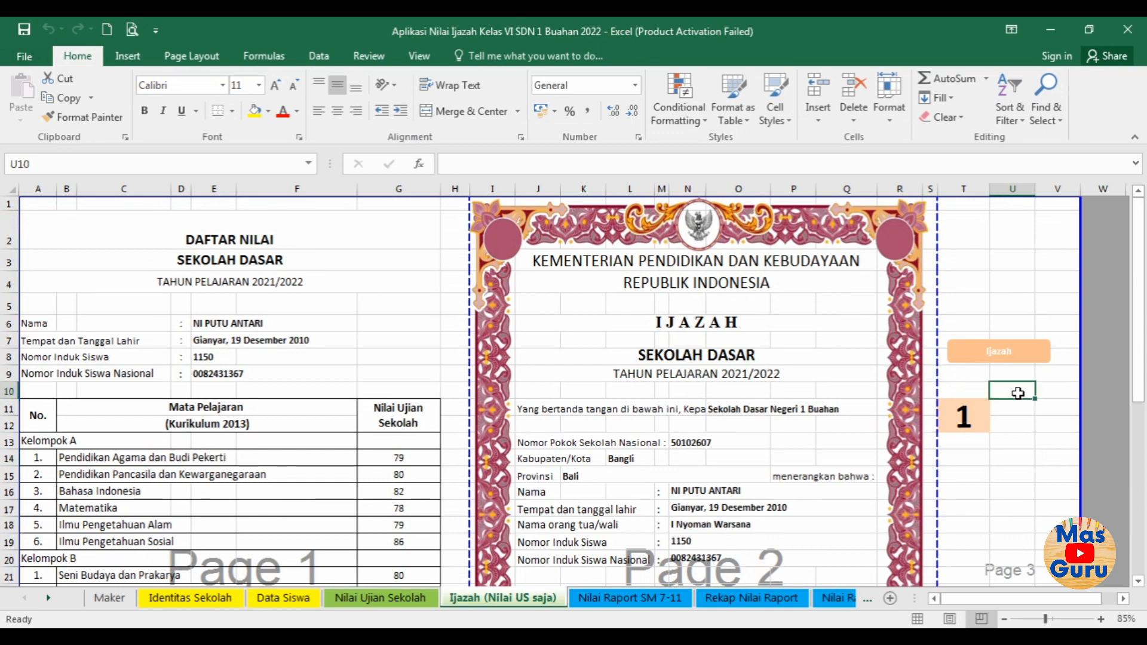
pyautogui.scroll(-2, 1018, 401)
pyautogui.scroll(1, 1015, 401)
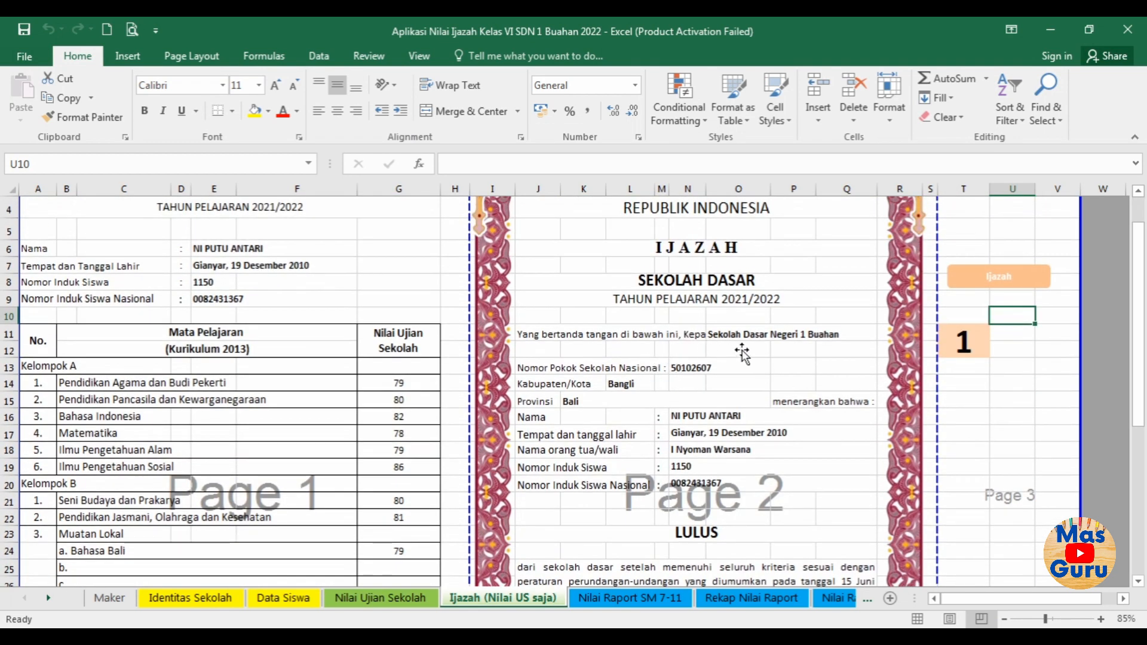
pyautogui.click(993, 414)
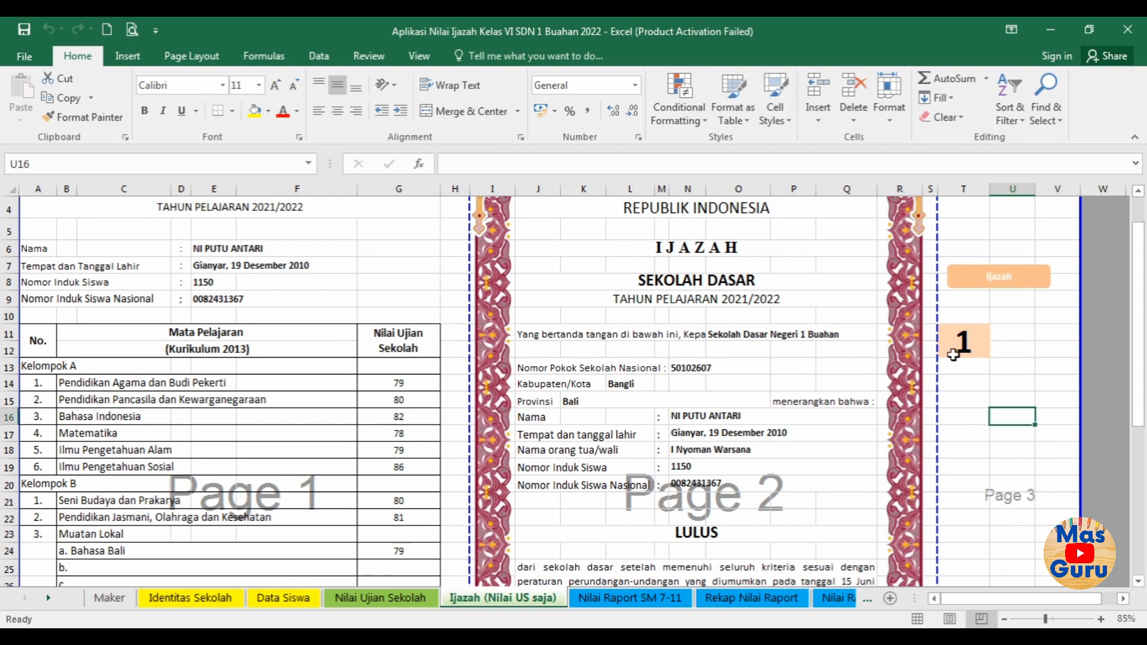
pyautogui.click(988, 356)
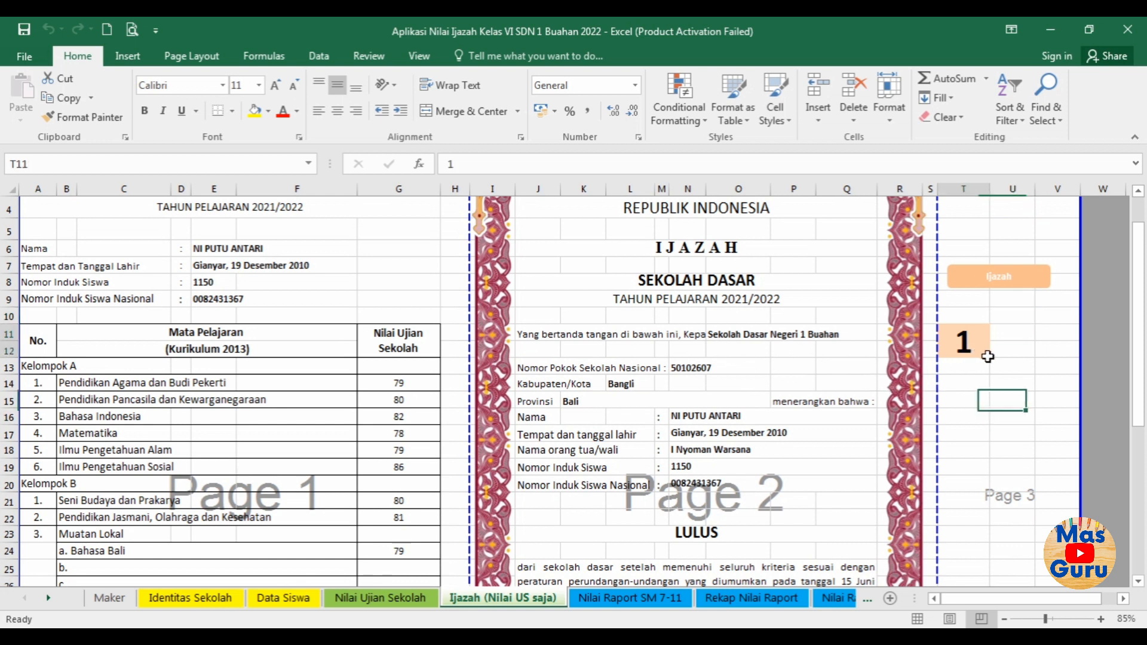
# Widen column N slightly so the word Kepala in the certificate's row 11 sentence is fully displayed.
pyautogui.click(459, 346)
pyautogui.click(458, 332)
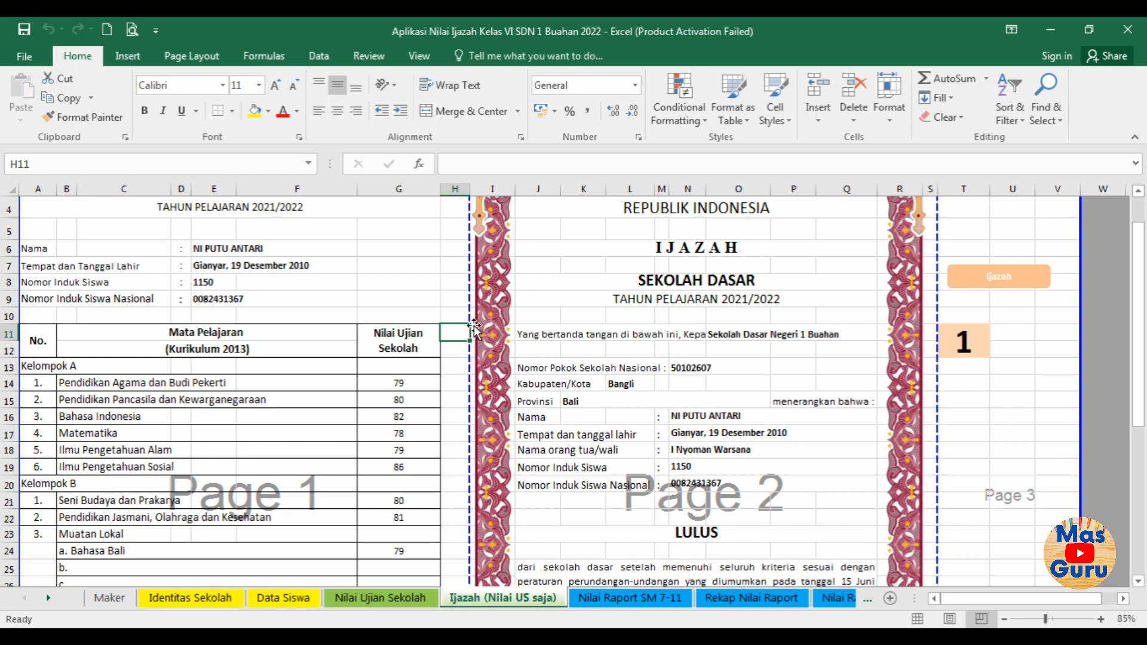
pyautogui.press('Right')
pyautogui.press('Right')
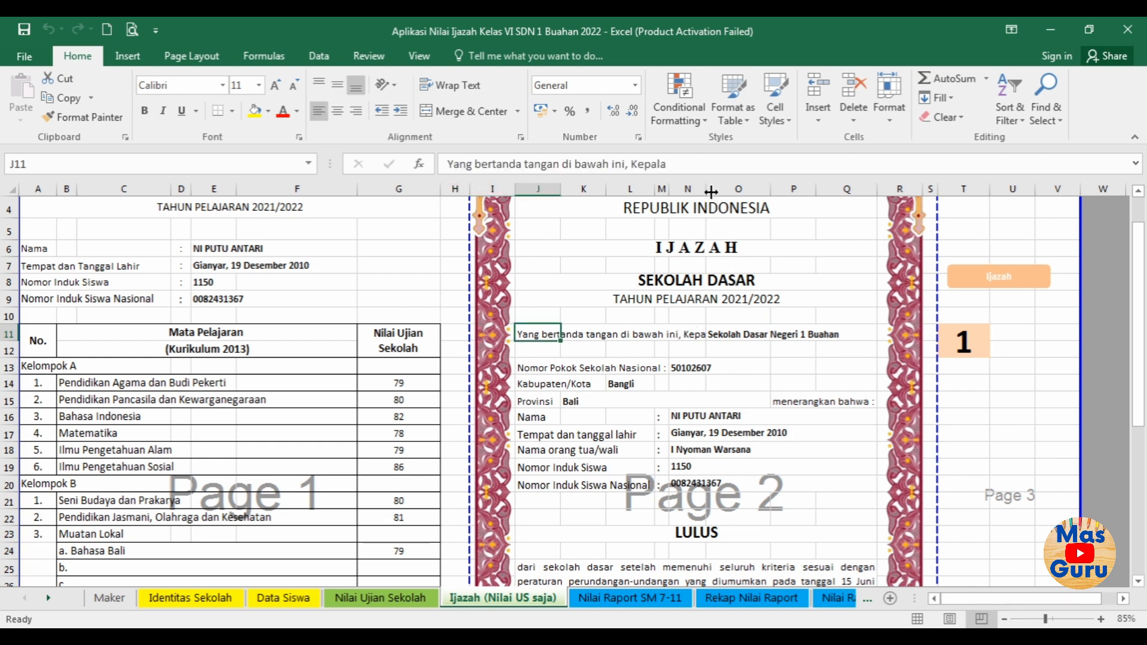
pyautogui.moveTo(709, 188); pyautogui.dragTo(722, 188)
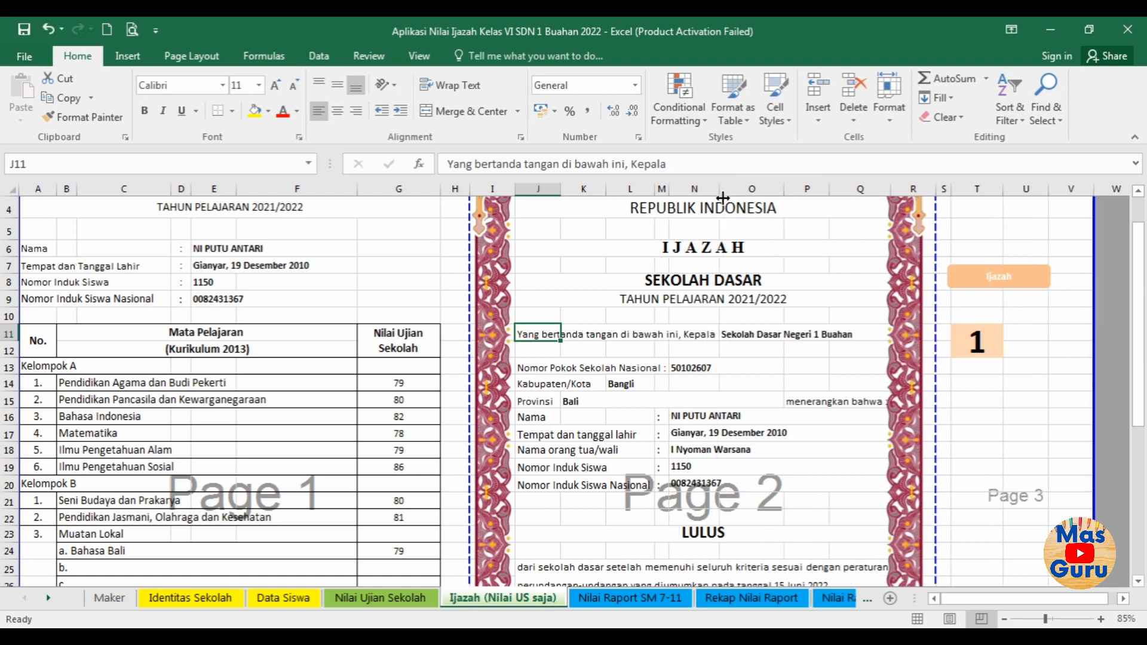
# Examine the certificate's student details, LULUS statement, issue date and the principal's signature block.
pyautogui.scroll(-1, 749, 307)
pyautogui.scroll(-1, 681, 352)
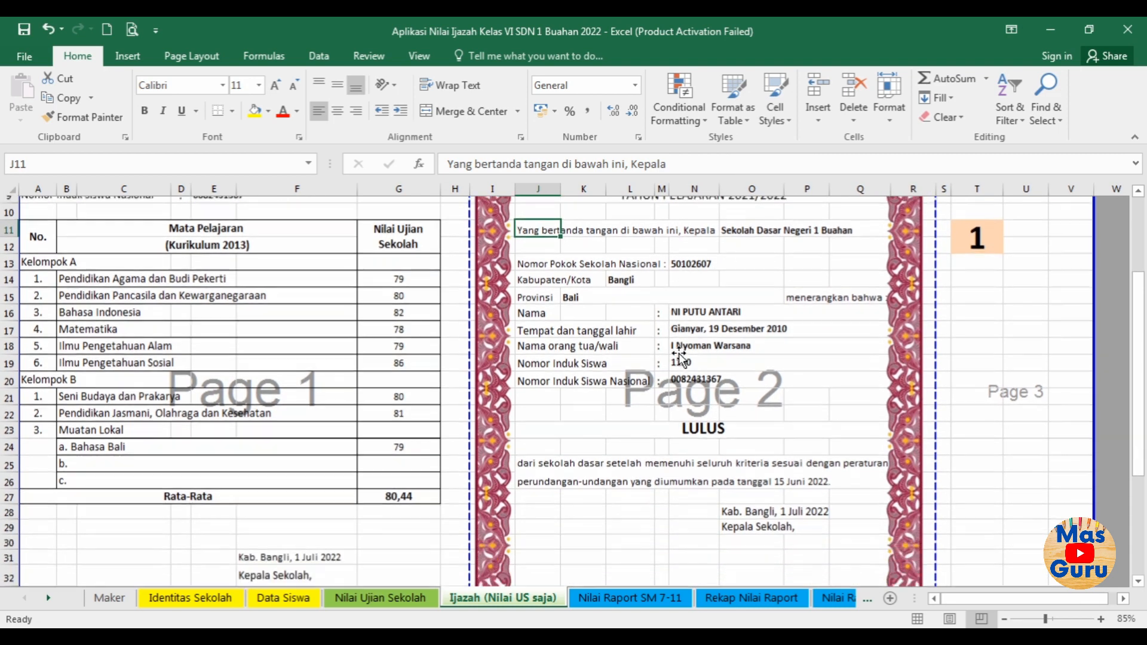
pyautogui.scroll(1, 669, 326)
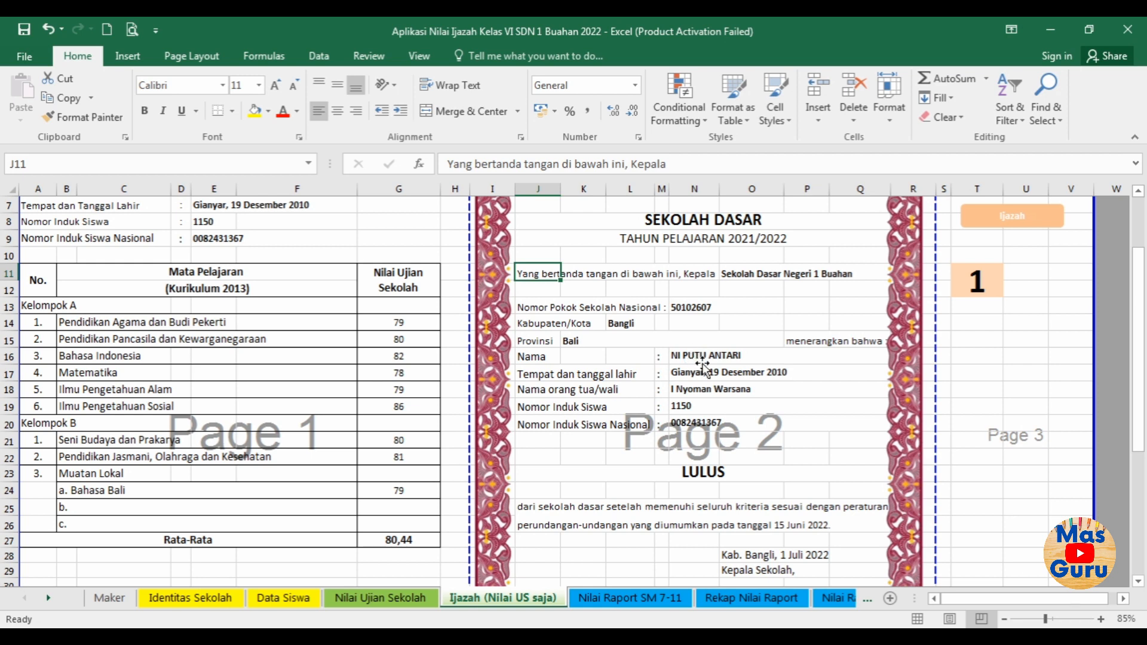
pyautogui.scroll(-1, 710, 366)
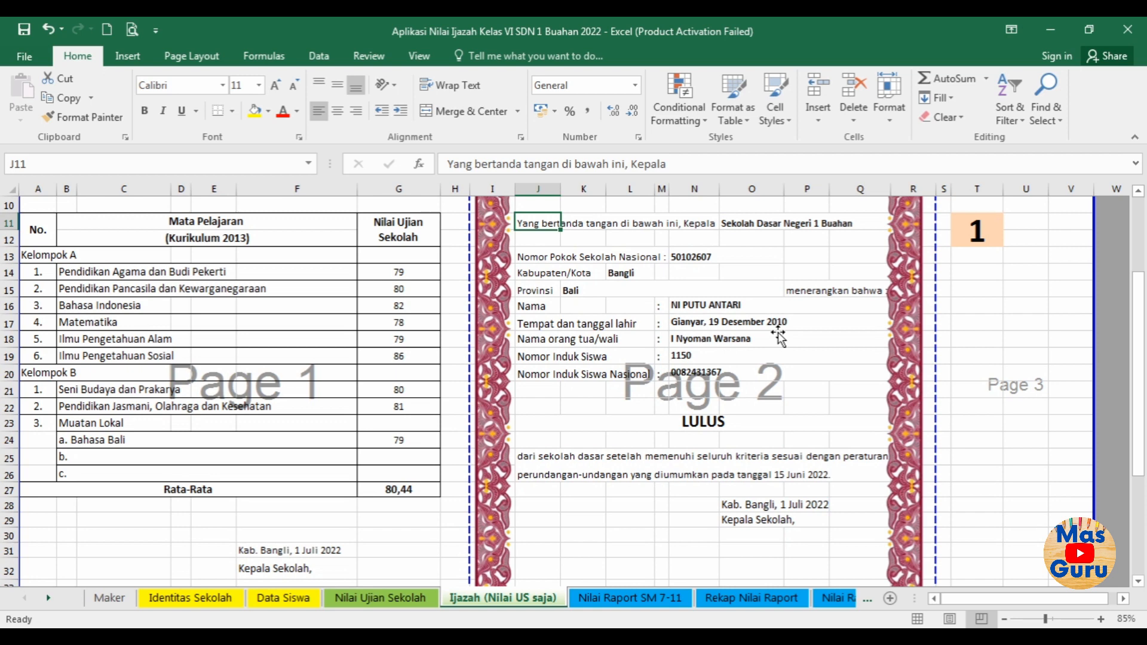
pyautogui.click(989, 342)
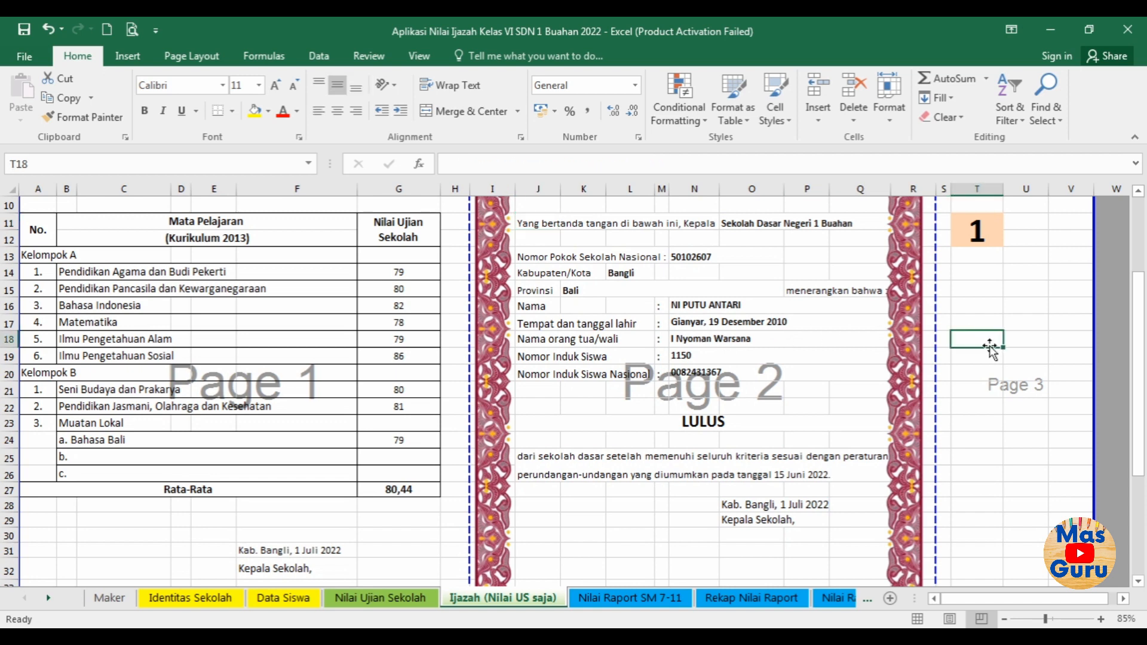
pyautogui.scroll(-1, 990, 346)
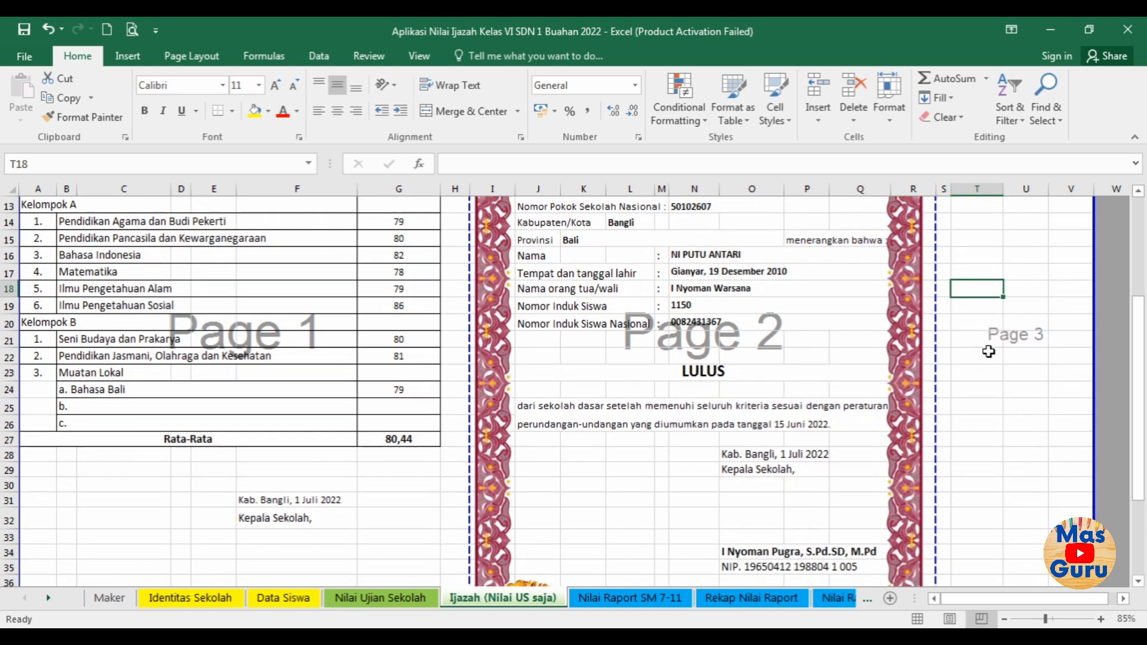
pyautogui.click(972, 383)
pyautogui.click(985, 410)
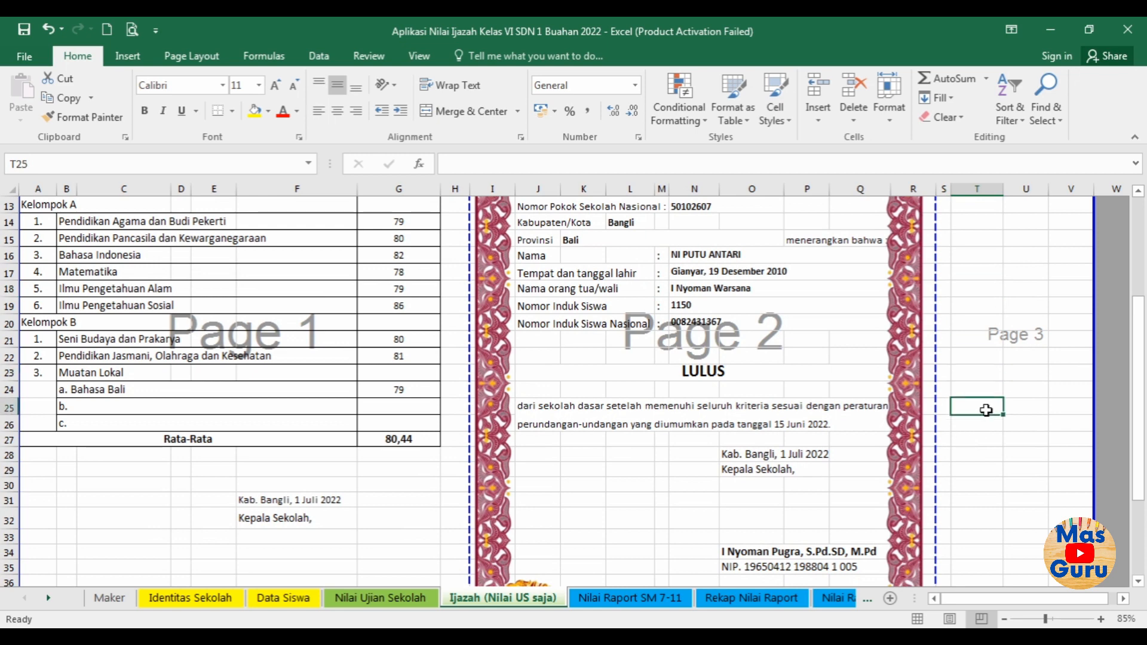
pyautogui.scroll(-1, 985, 409)
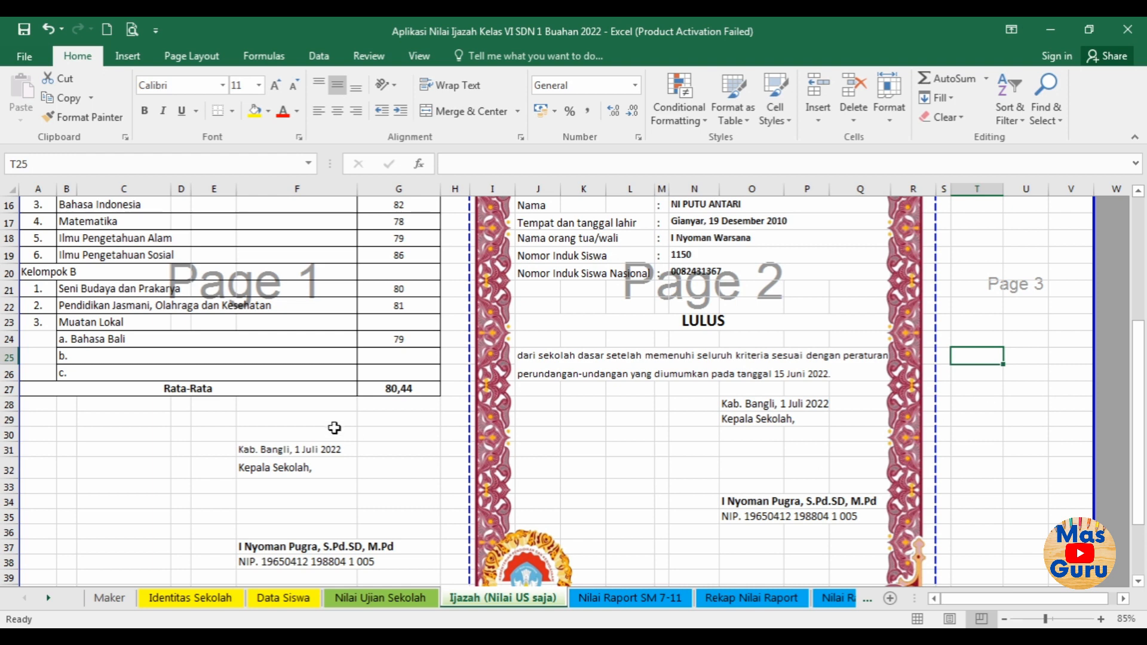
# Inspect the formula behind the place and date line in F31 and review the grade list above it.
pyautogui.click(287, 450)
pyautogui.scroll(2, 430, 427)
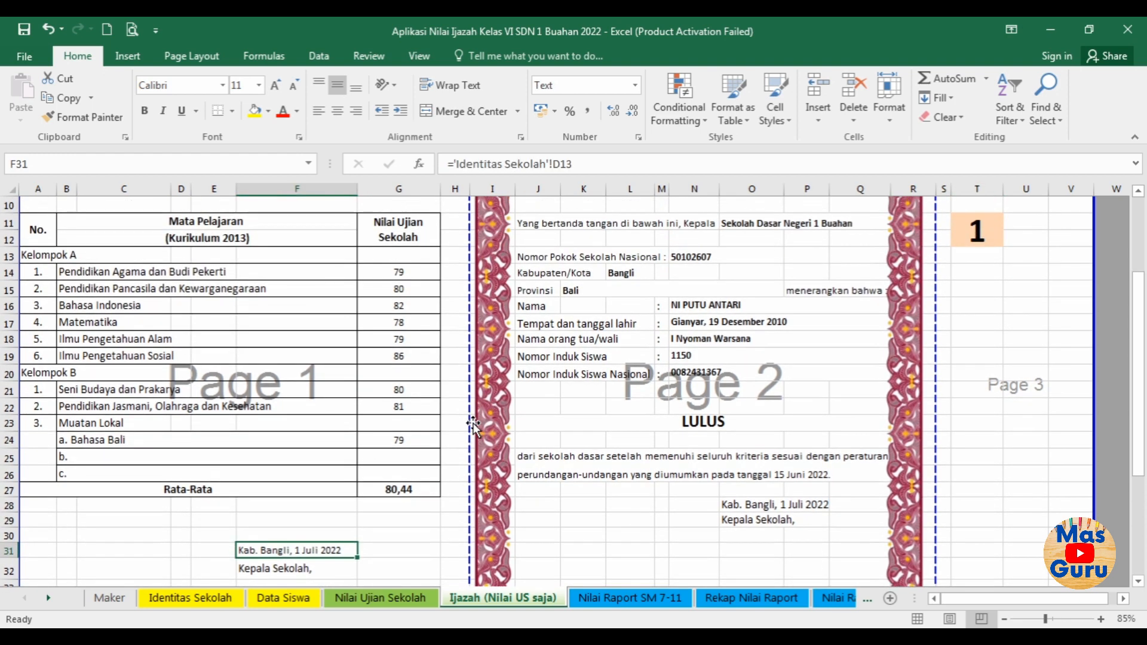
pyautogui.scroll(1, 472, 430)
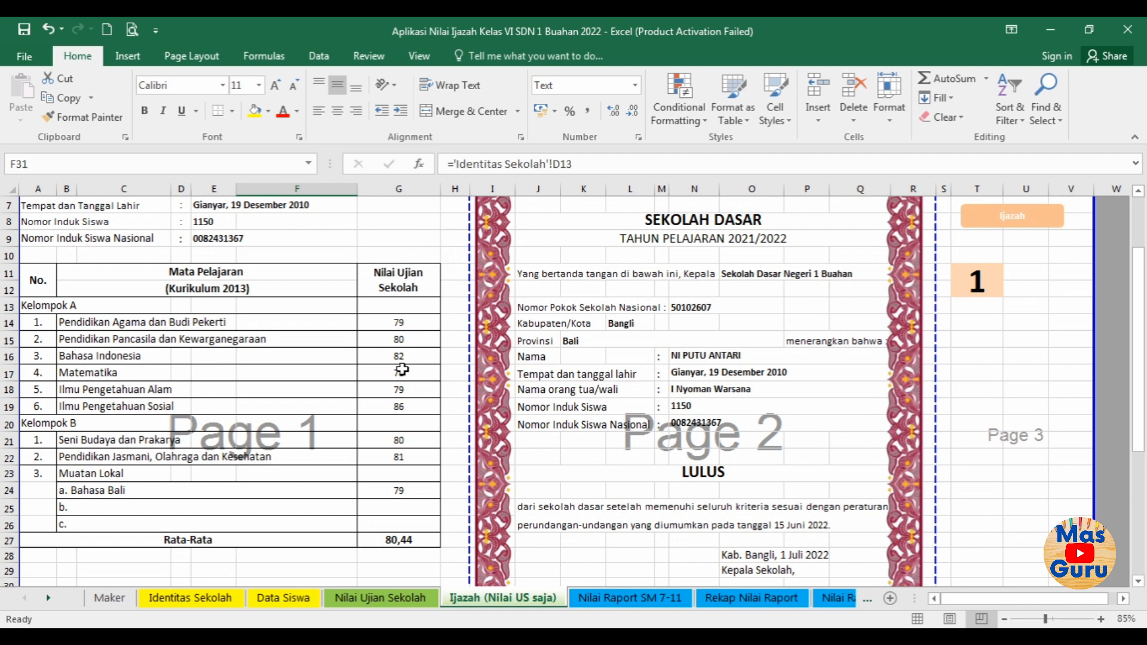
pyautogui.scroll(-1, 422, 445)
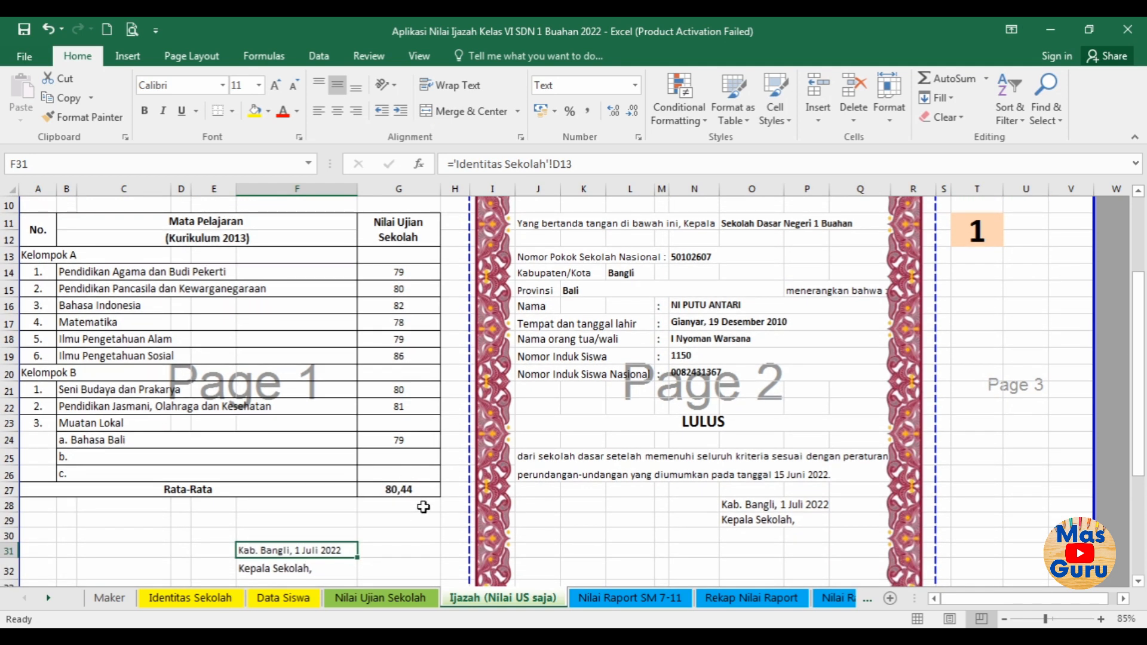
# Review the grade list and certificate from the heading down to the signature blocks and serial number.
pyautogui.scroll(2, 425, 496)
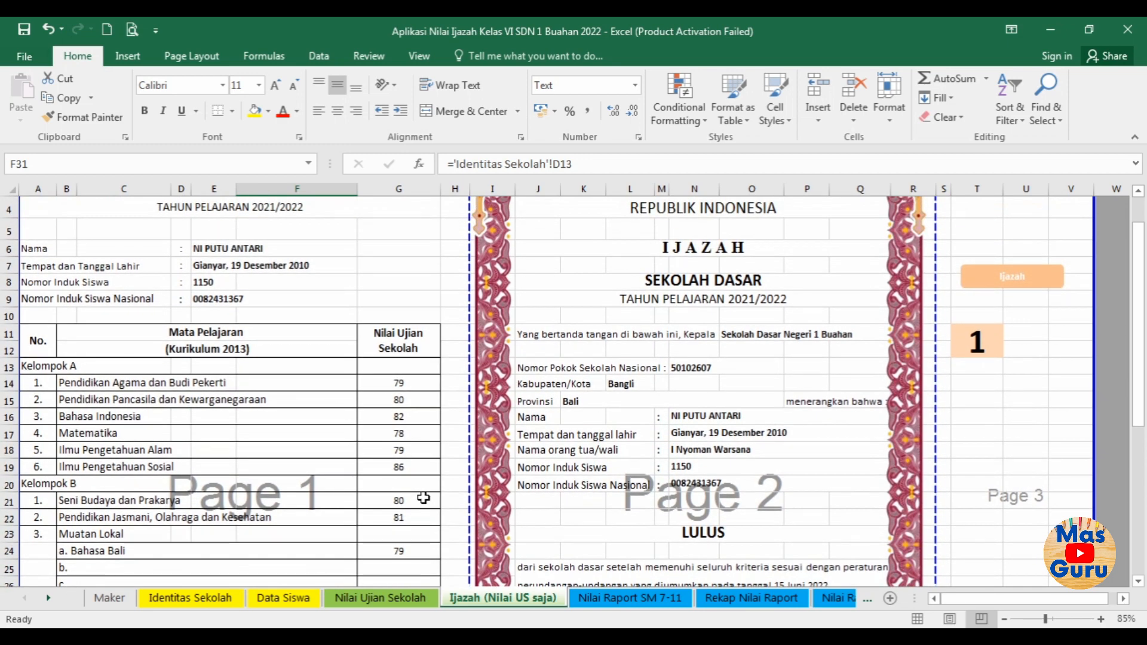
pyautogui.click(976, 366)
pyautogui.scroll(-6, 986, 419)
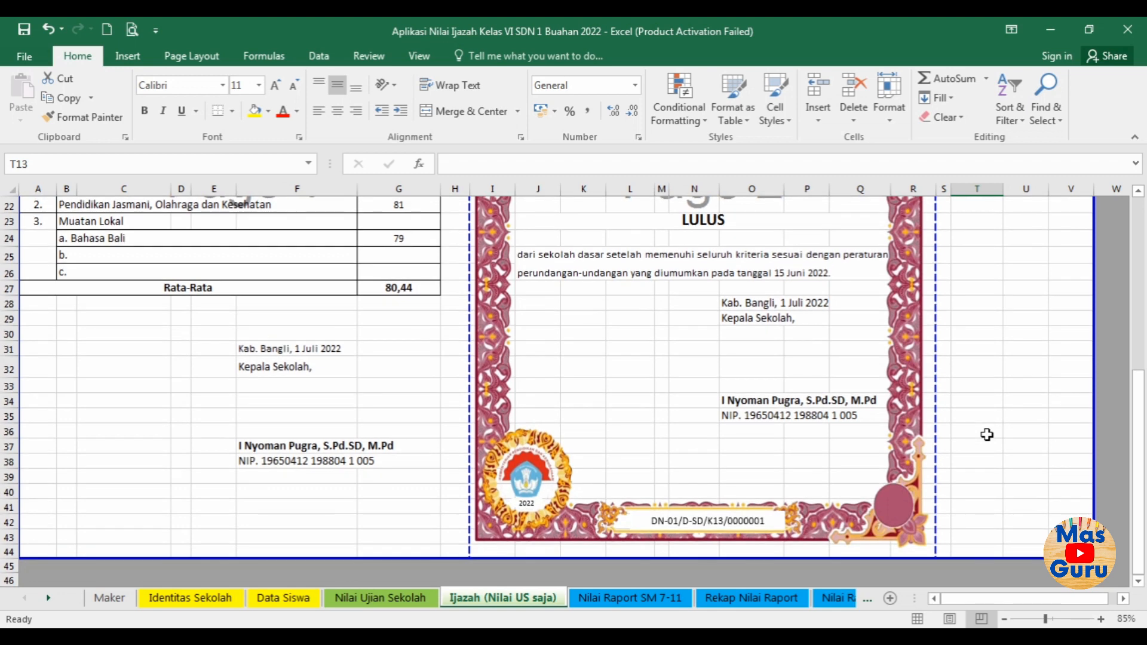
pyautogui.scroll(7, 983, 439)
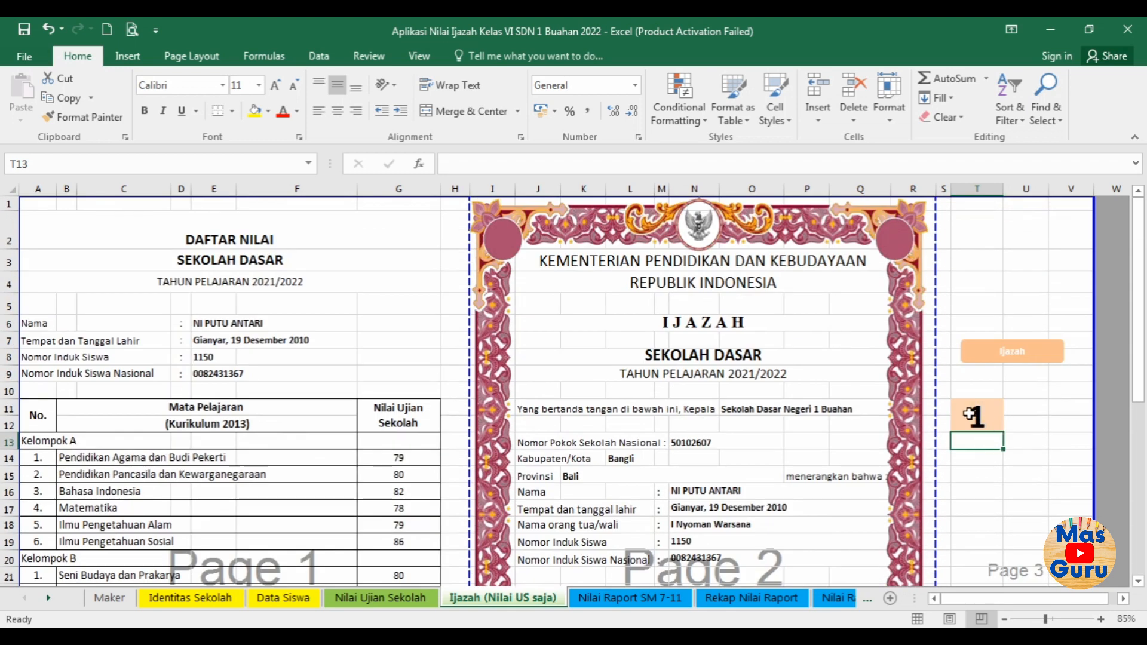
pyautogui.click(995, 459)
pyautogui.click(983, 415)
pyautogui.click(976, 457)
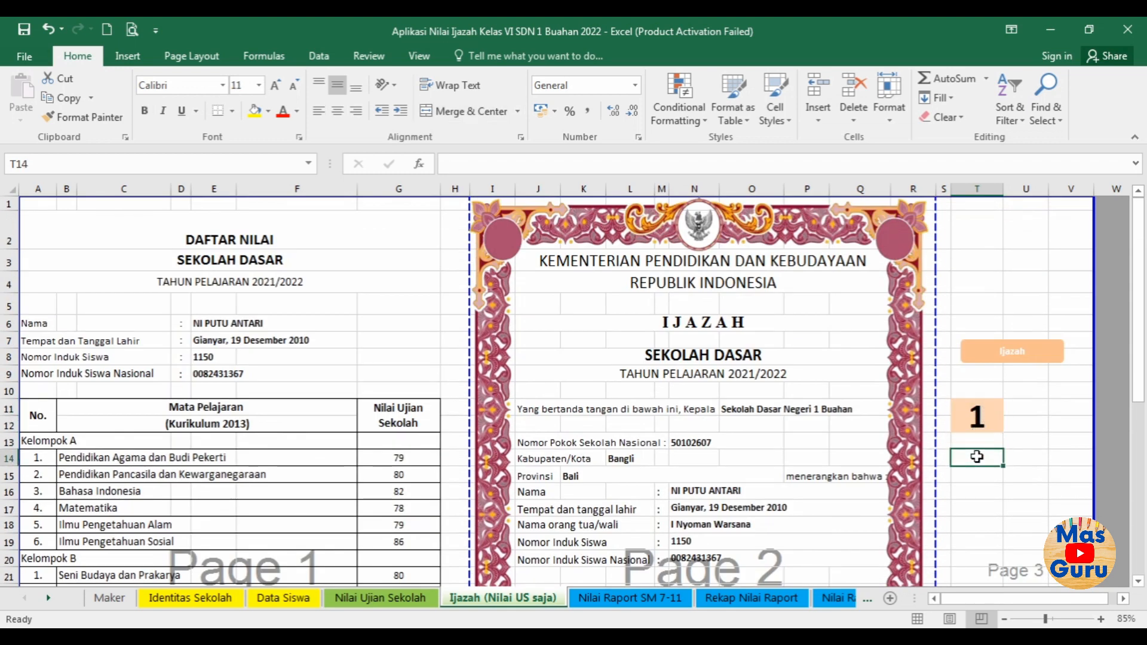
# Check the student numbering on the Data Siswa sheet and set the certificate's student number in T11 to 5.
pyautogui.click(975, 420)
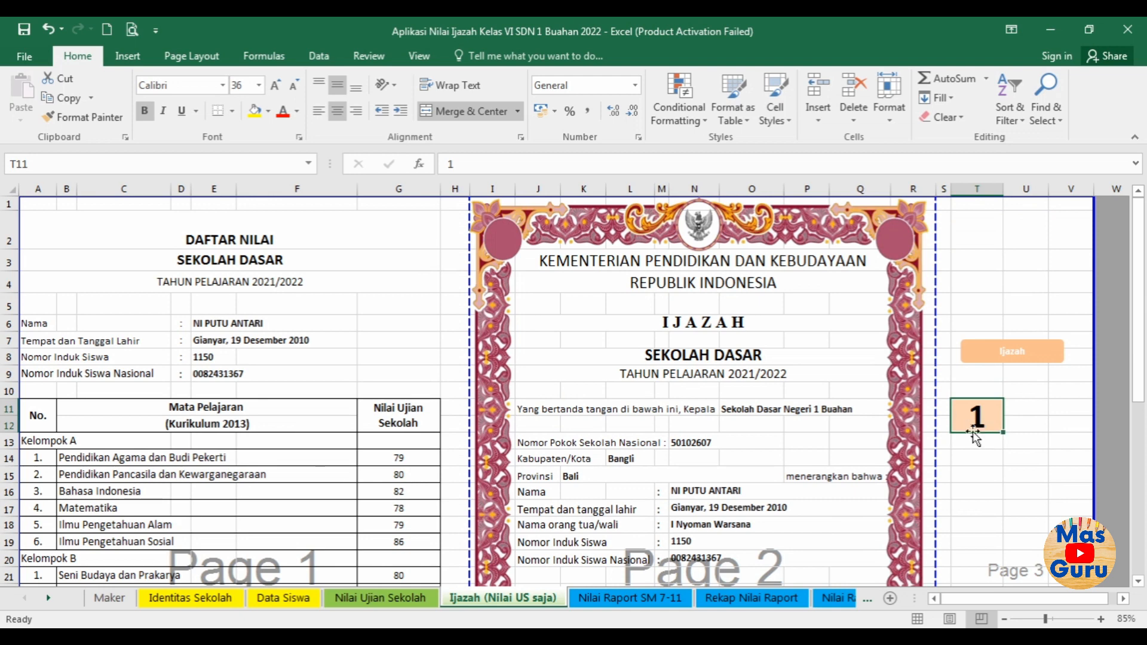
pyautogui.click(283, 597)
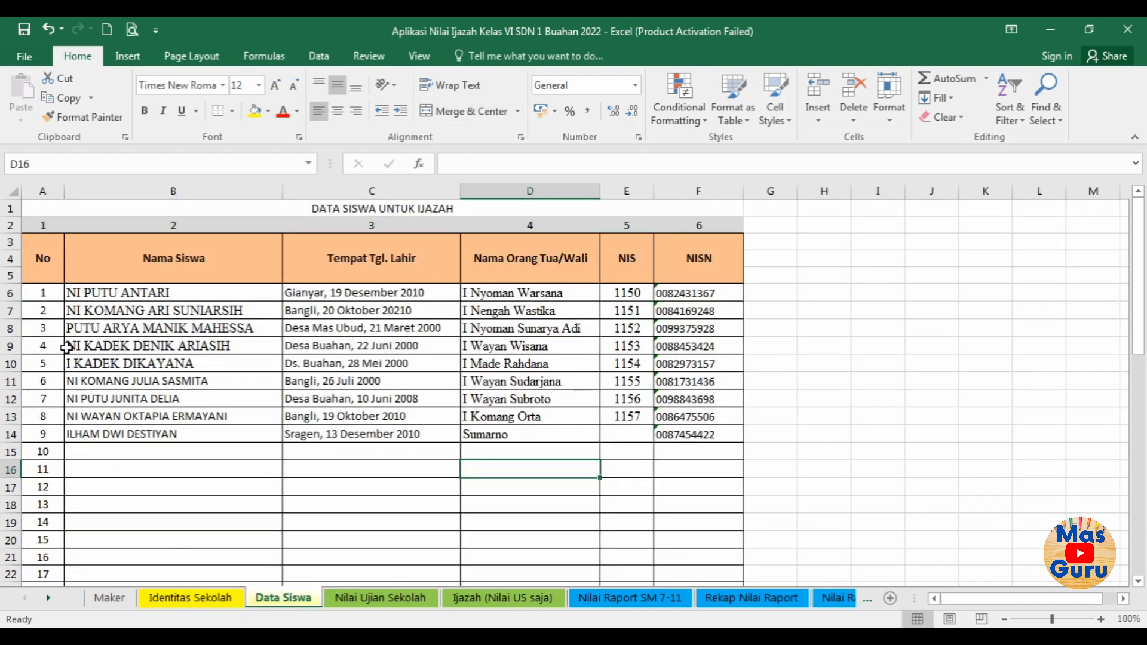
pyautogui.click(502, 597)
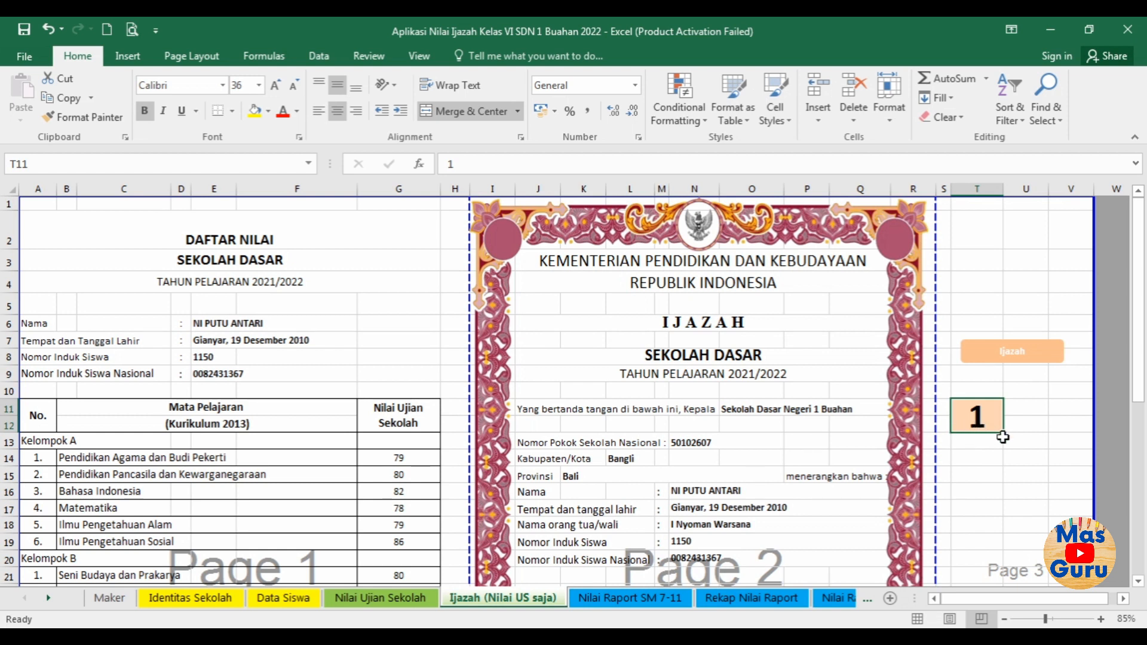
pyautogui.write('5')
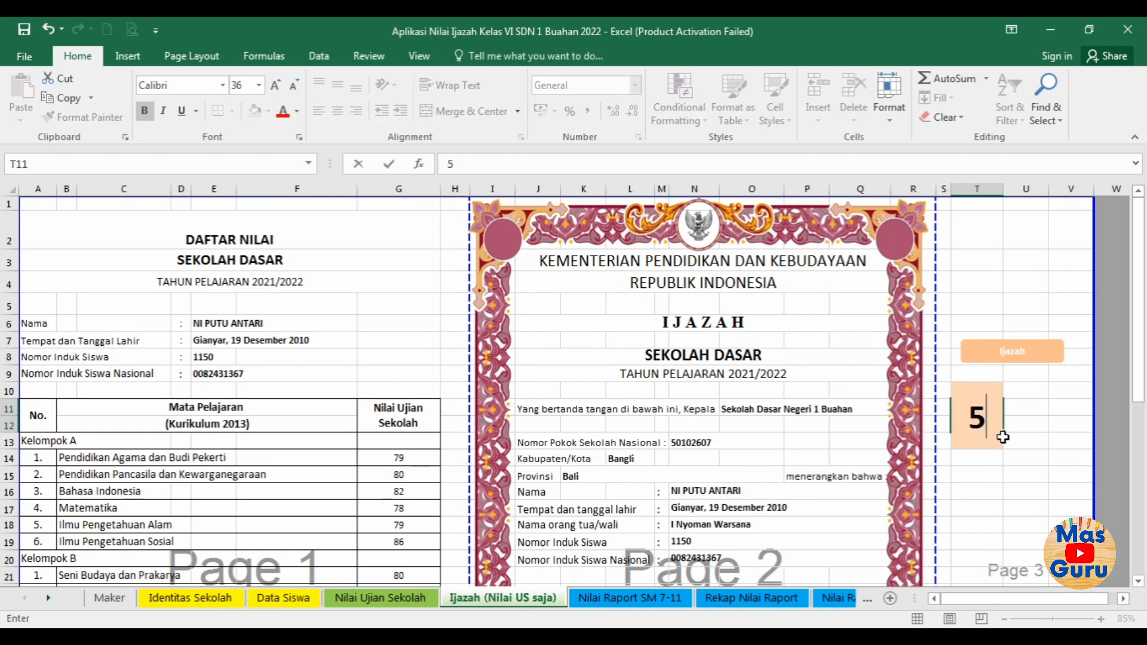
pyautogui.press('Return')
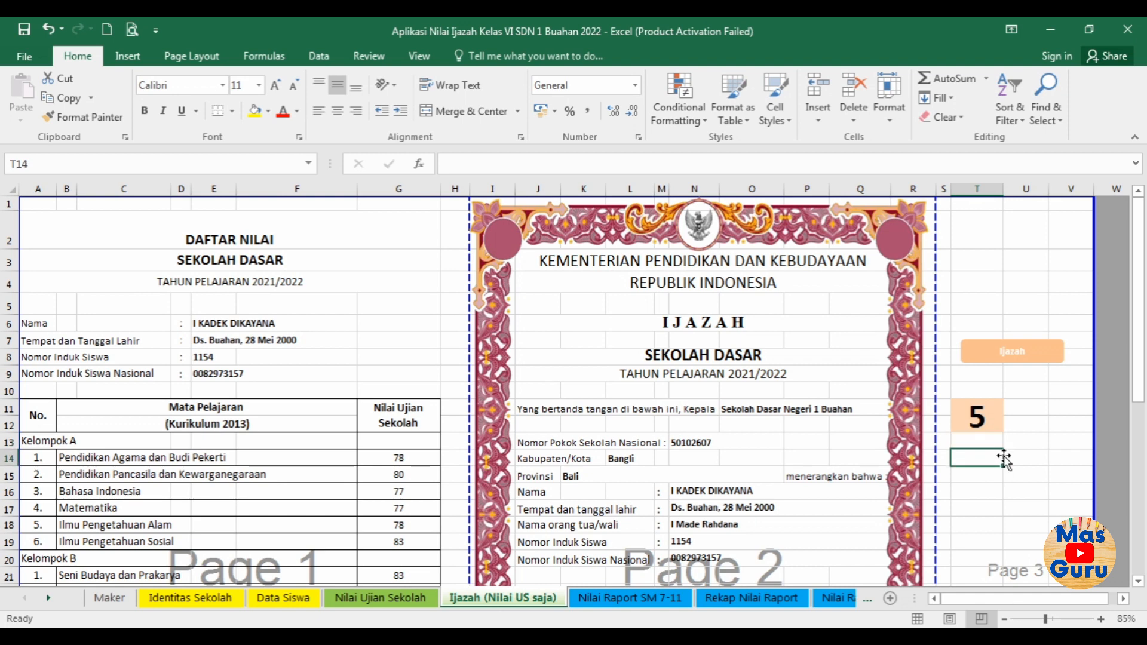
# Check the student details, subject grades and average on the grade list and certificate for student number 5.
pyautogui.scroll(-1, 834, 325)
pyautogui.scroll(-1, 699, 397)
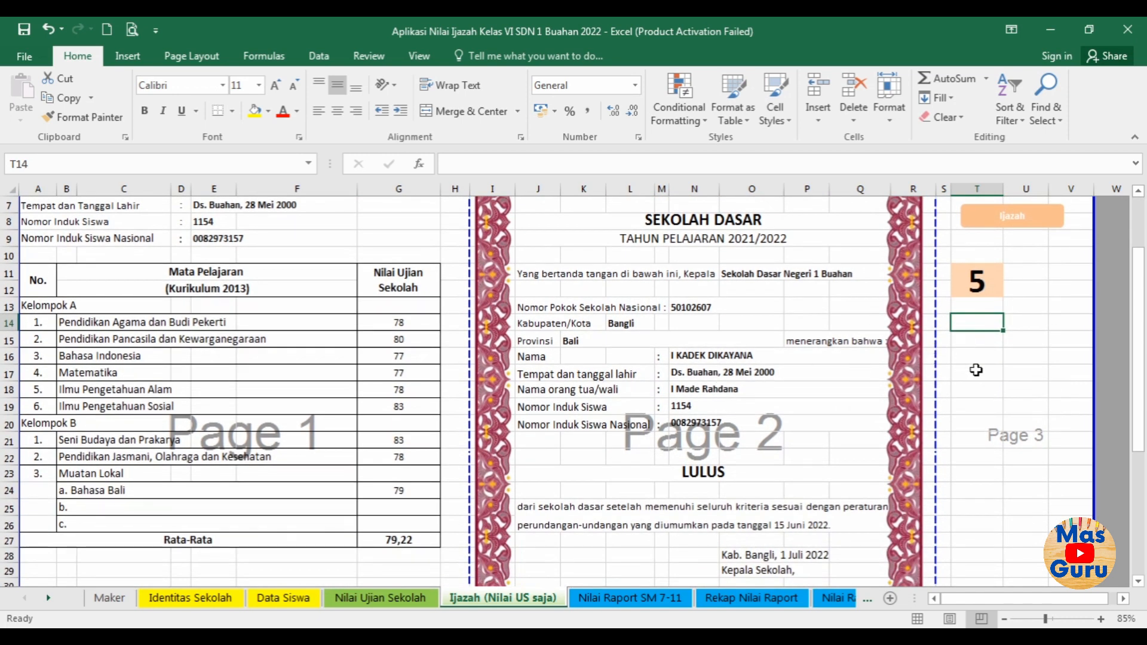
pyautogui.scroll(1, 976, 371)
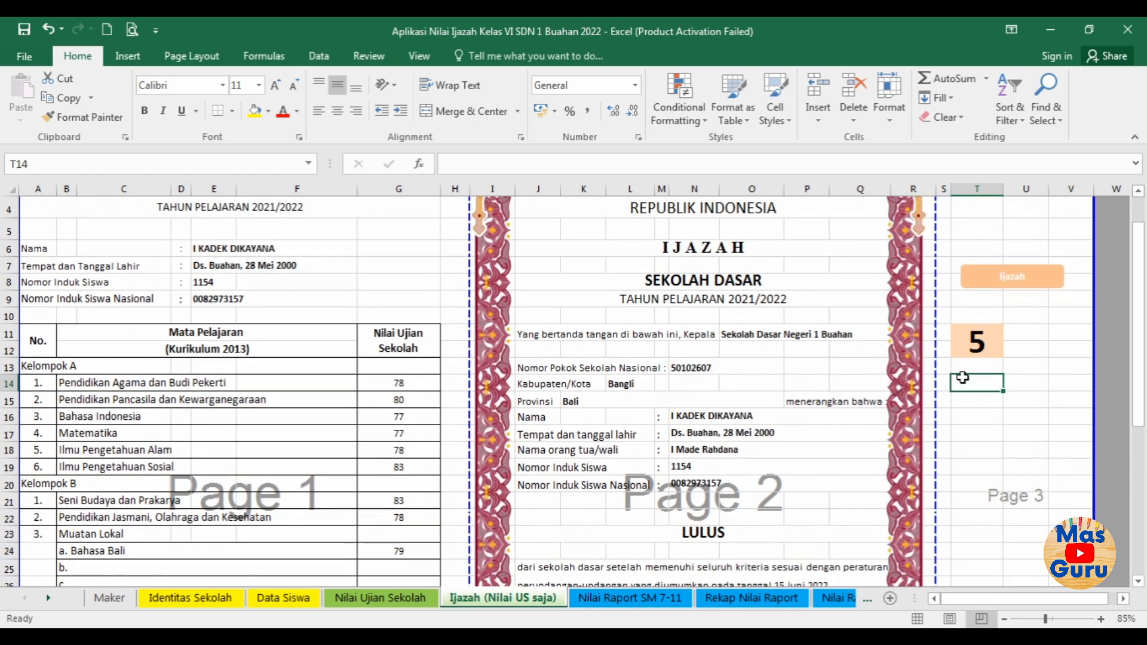
pyautogui.click(993, 412)
pyautogui.scroll(1, 995, 412)
pyautogui.scroll(-2, 996, 405)
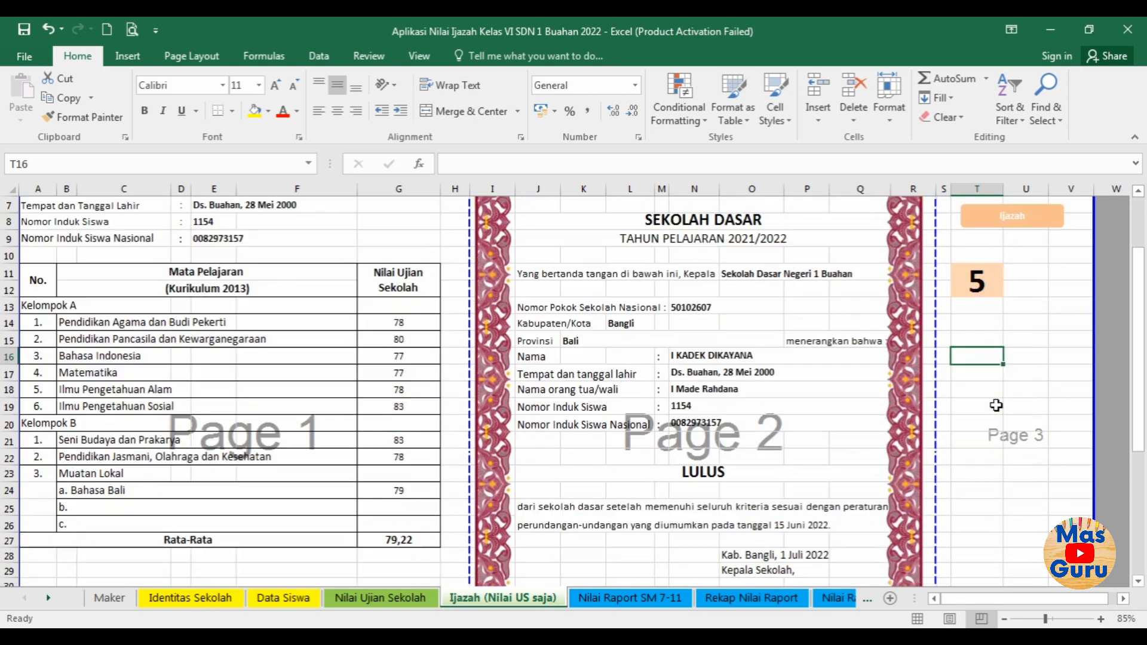
pyautogui.scroll(-2, 996, 400)
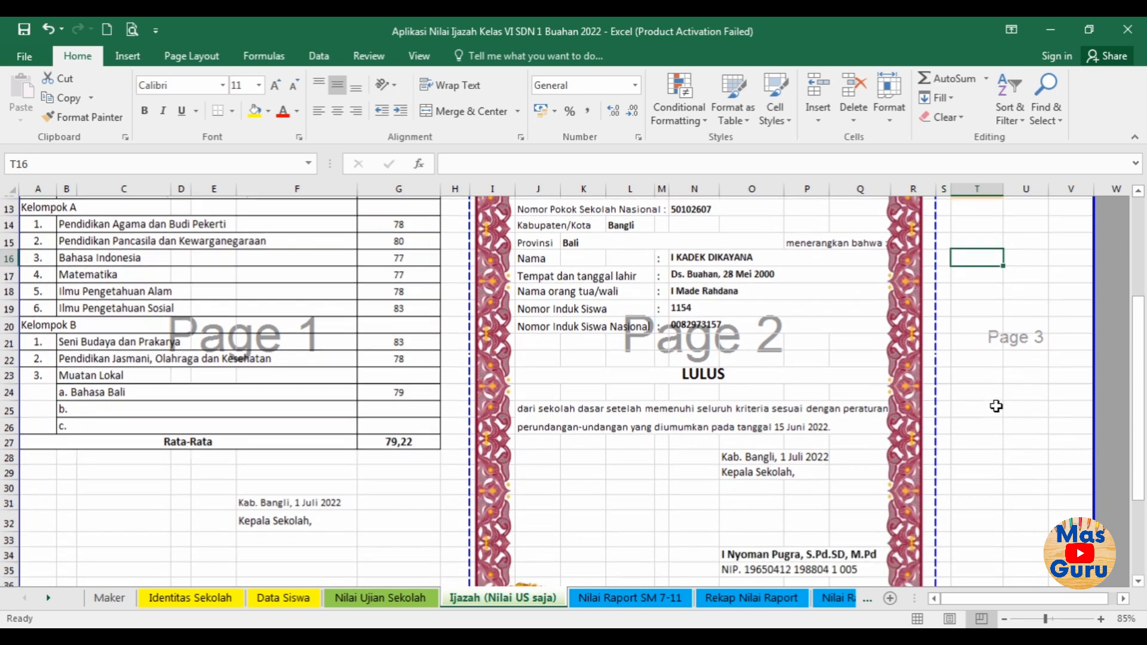
pyautogui.scroll(2, 948, 422)
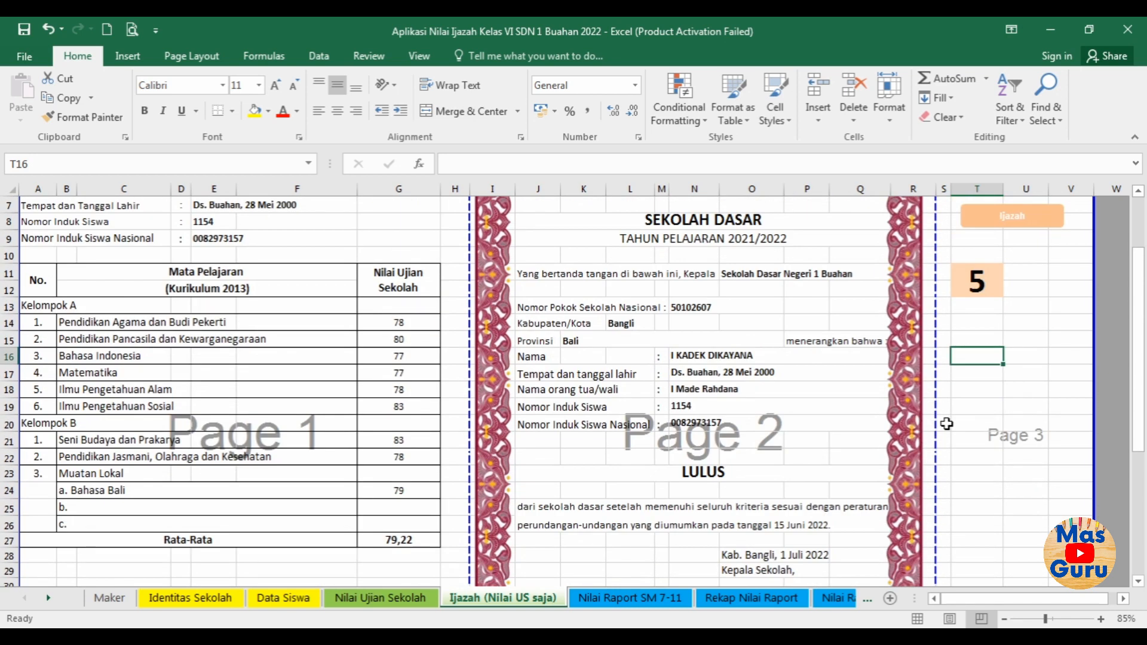
pyautogui.click(981, 375)
pyautogui.click(979, 404)
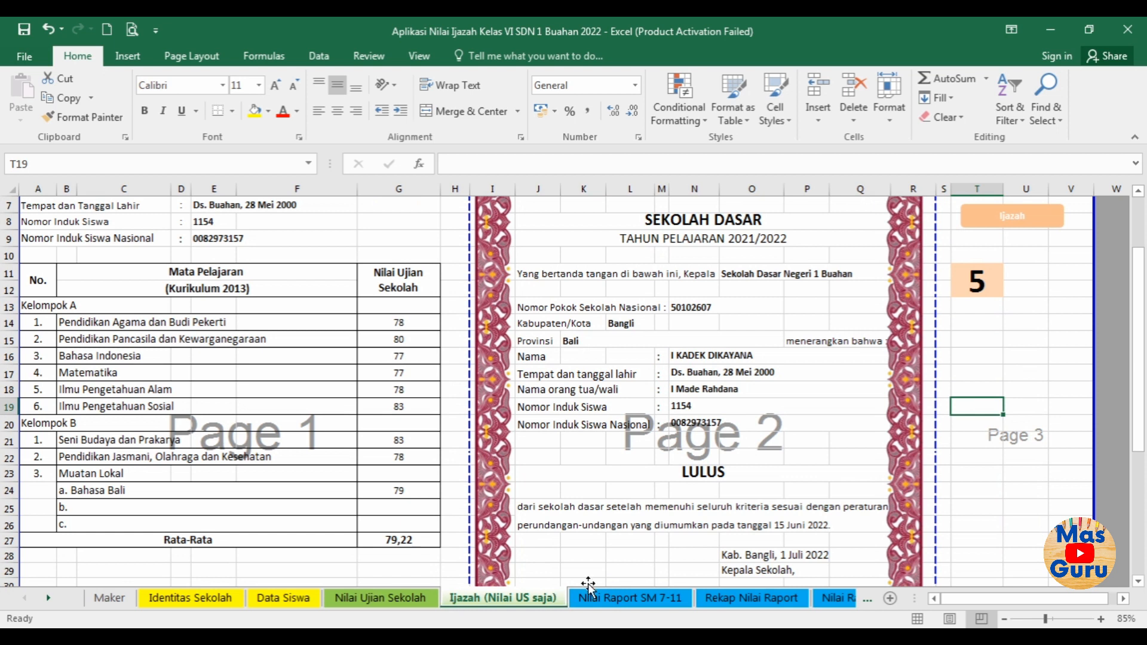
# Bring the workbook's remaining sheet names, up to Ijazah (Nilai Raport + US), into view.
pyautogui.click(50, 599)
pyautogui.click(50, 600)
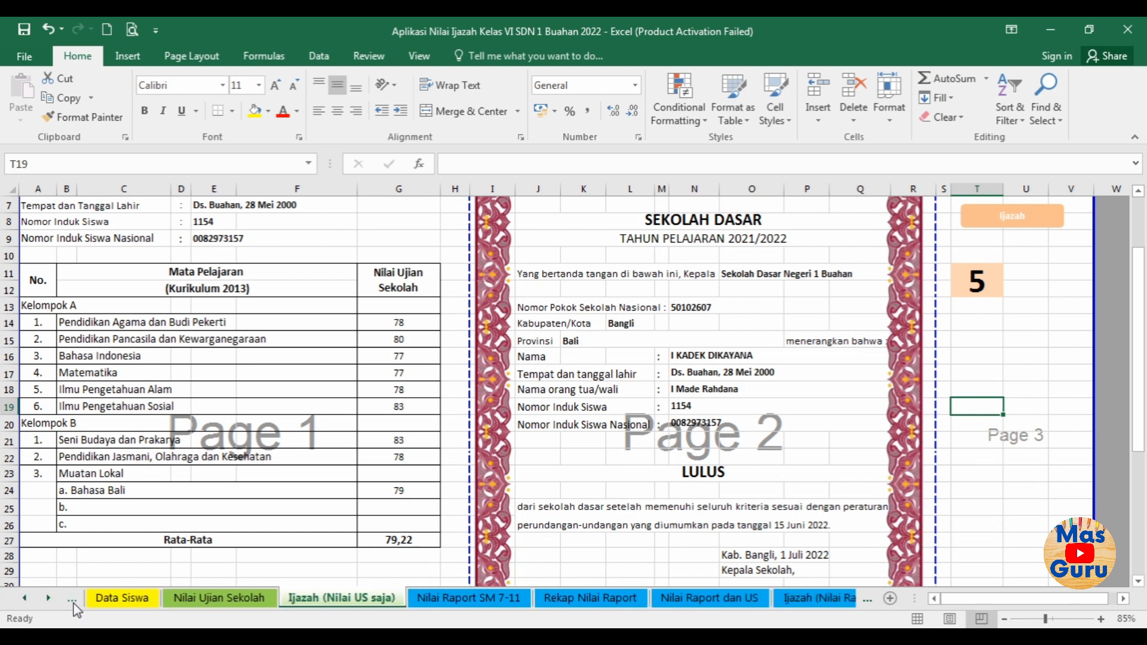
pyautogui.click(50, 600)
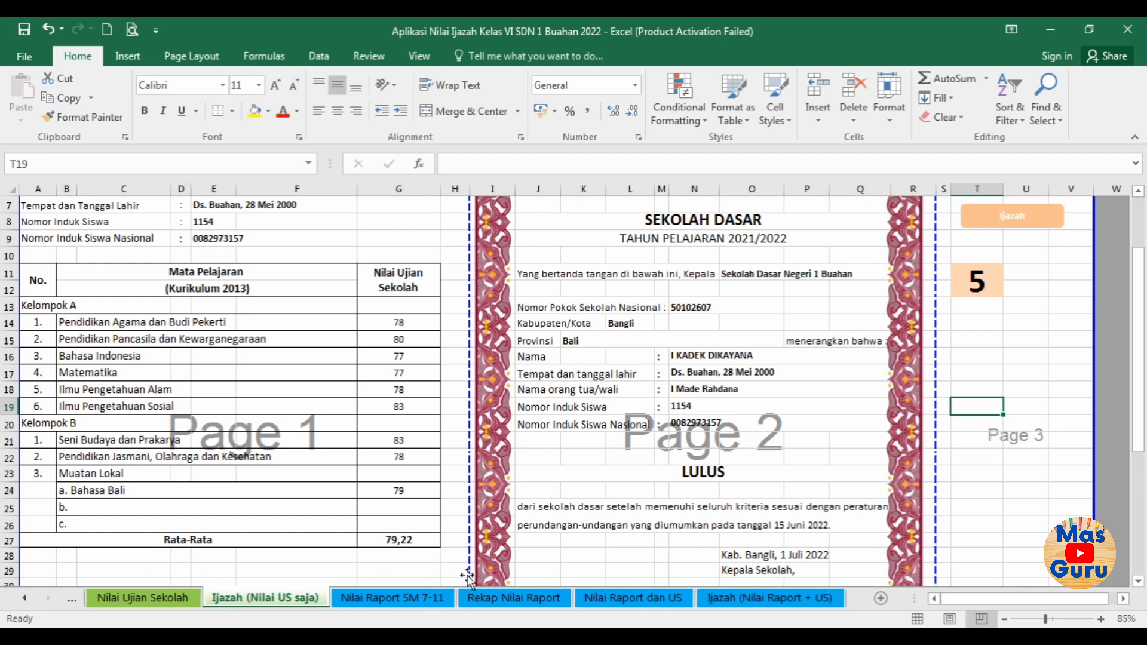
pyautogui.click(1003, 361)
pyautogui.click(990, 391)
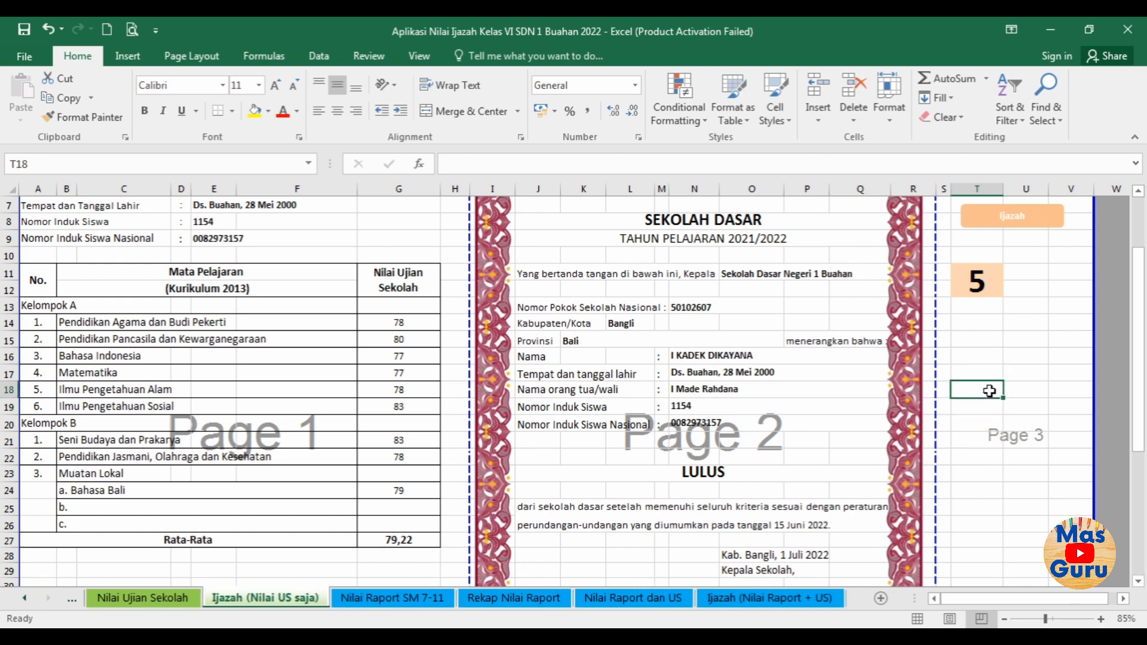
pyautogui.click(991, 354)
pyautogui.click(995, 390)
pyautogui.scroll(2, 995, 439)
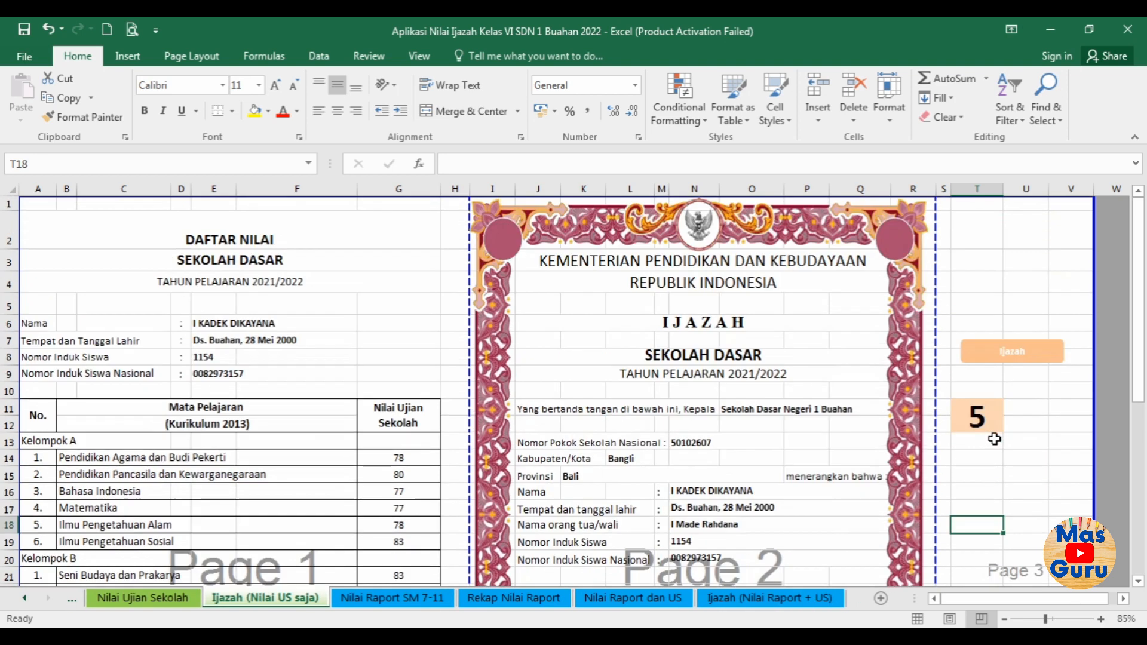
pyautogui.scroll(-2, 994, 440)
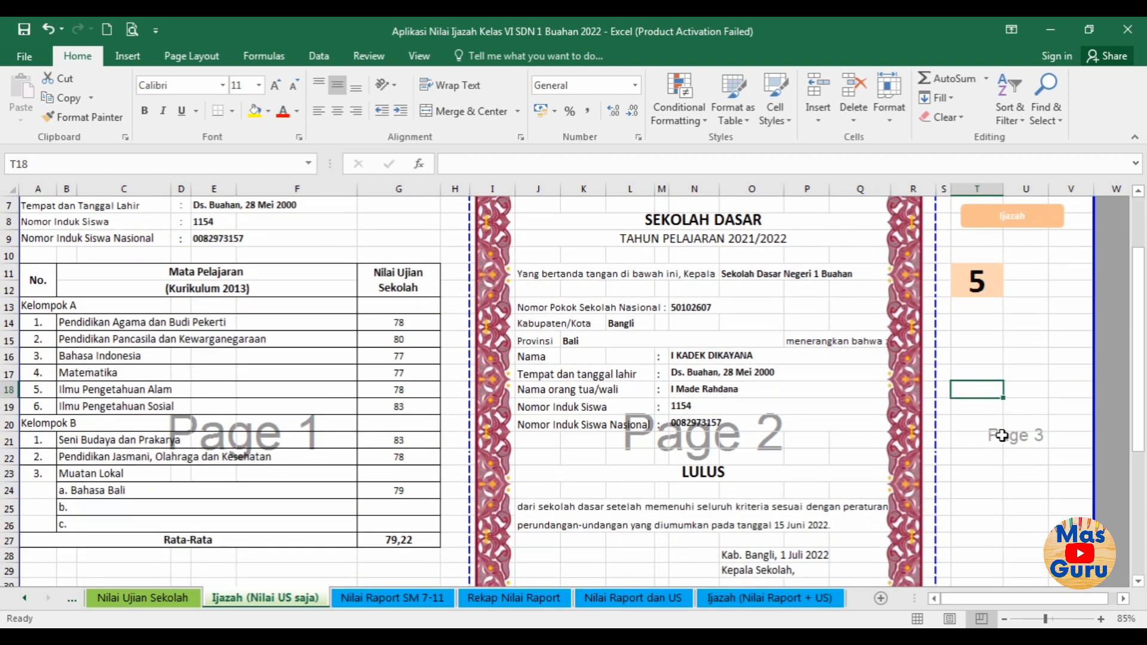
pyautogui.click(989, 471)
pyautogui.click(999, 407)
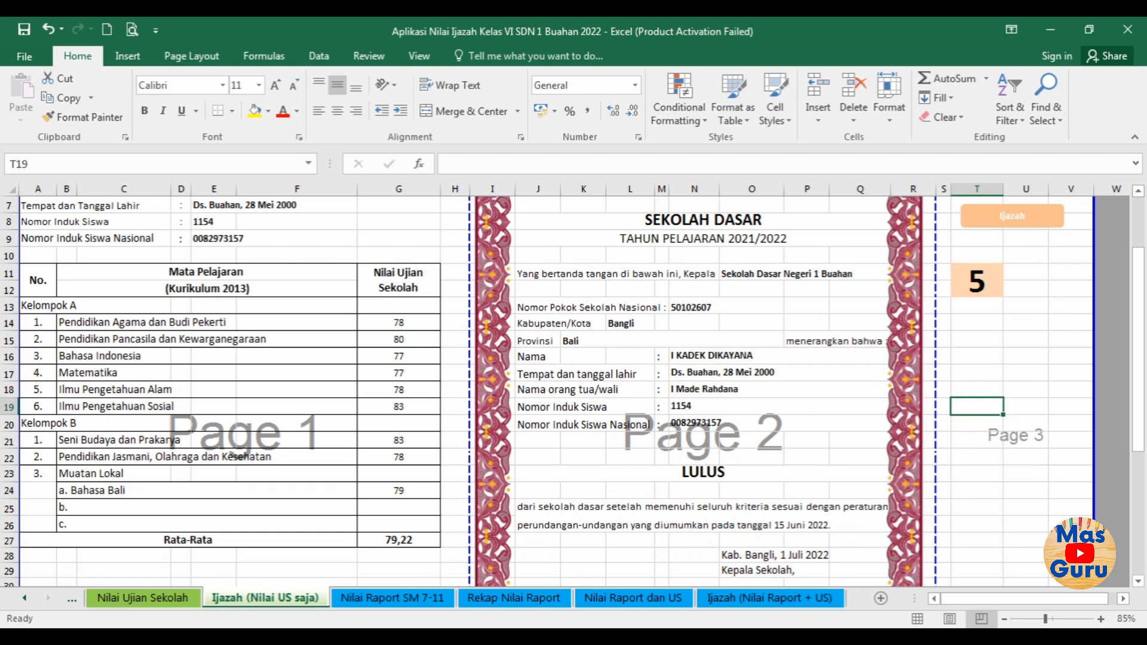
# Open the Nilai Raport SM 7-11 sheet and examine its P and K score columns together with the Keterangan legend.
pyautogui.click(376, 599)
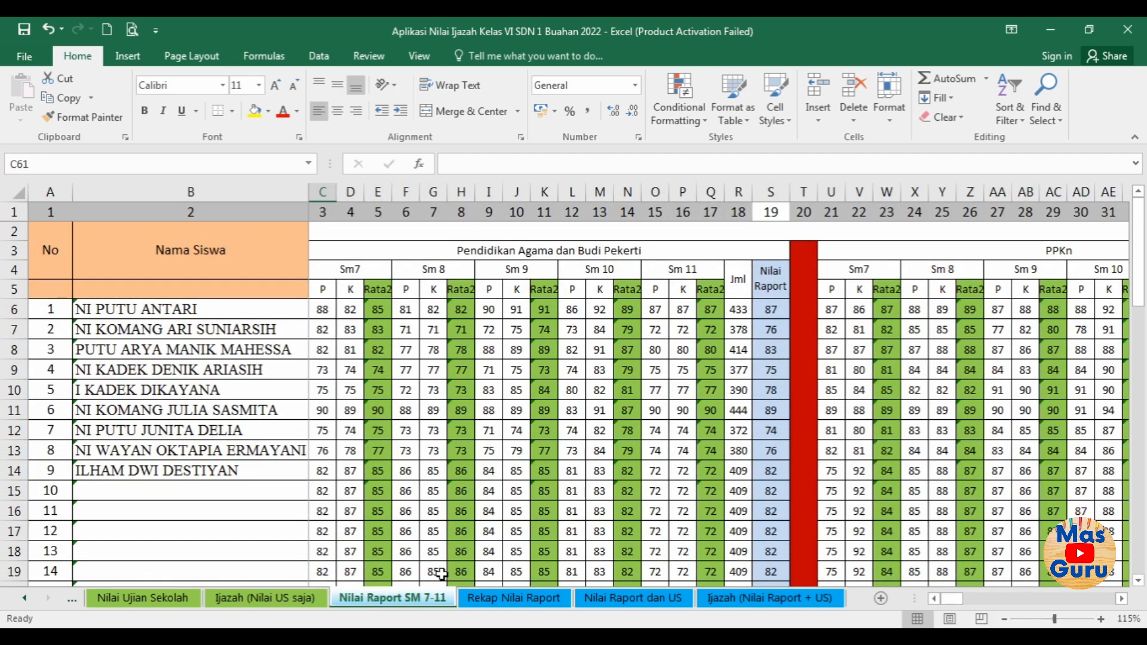
pyautogui.scroll(-3, 465, 411)
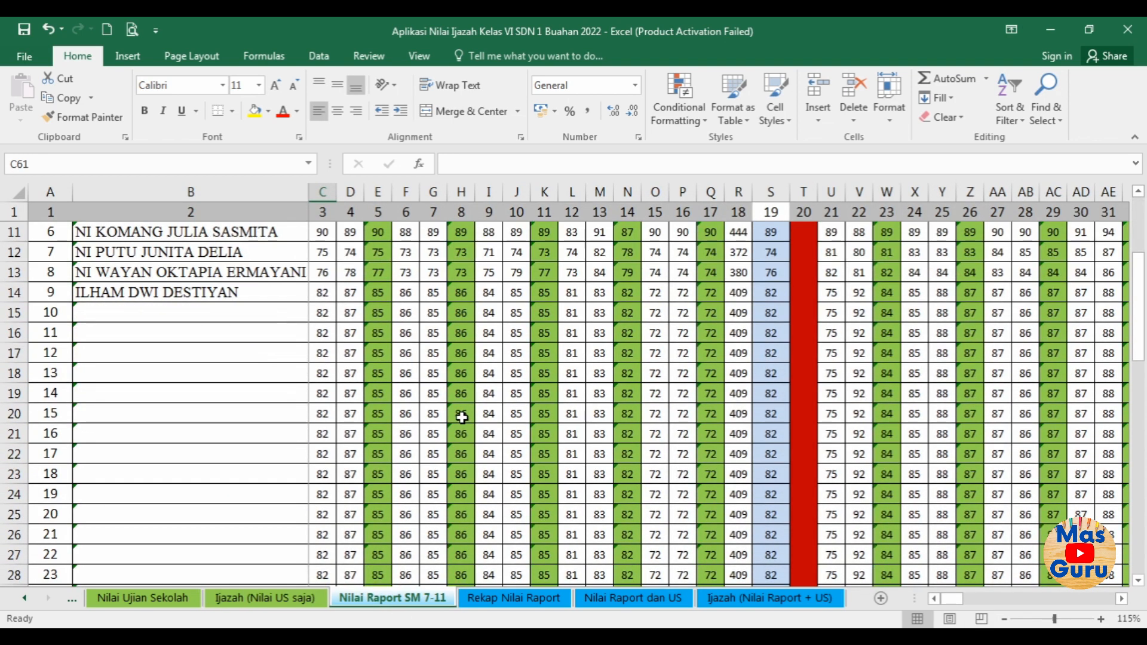
pyautogui.scroll(3, 462, 415)
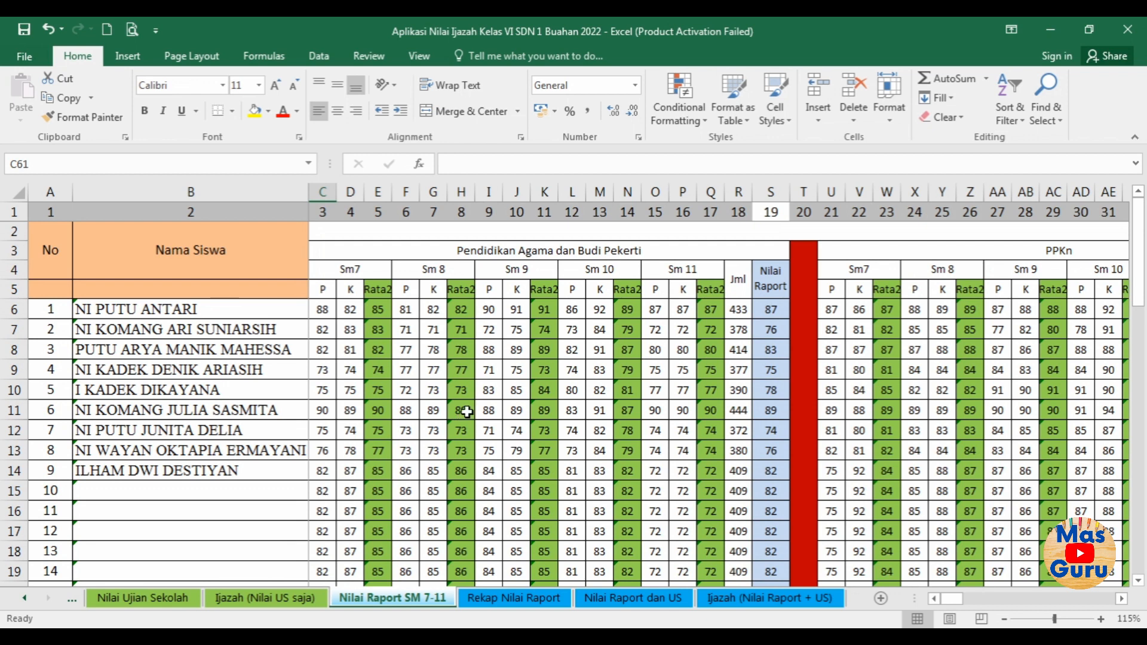
pyautogui.moveTo(317, 308); pyautogui.dragTo(341, 375)
pyautogui.click(325, 291)
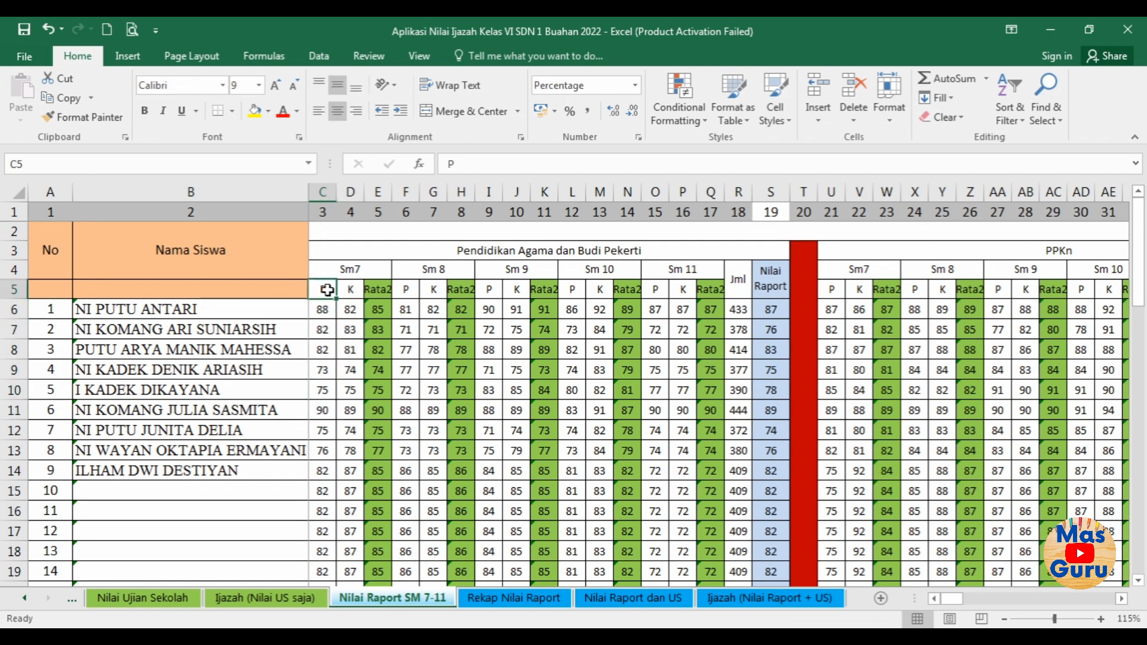
pyautogui.click(350, 290)
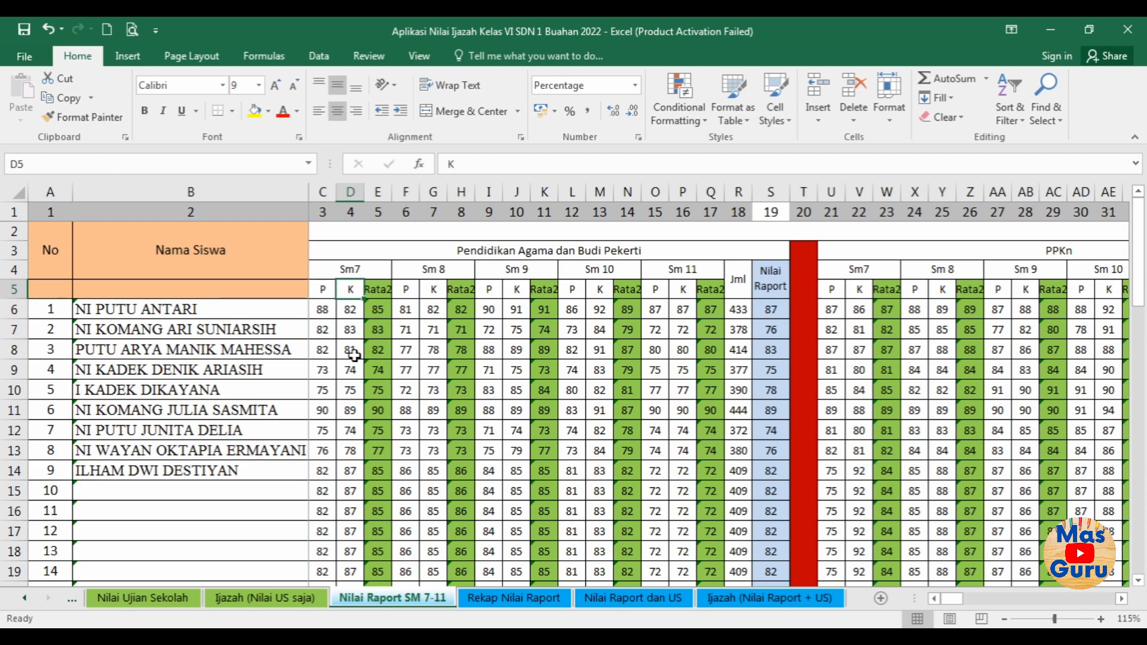
pyautogui.scroll(-14, 355, 355)
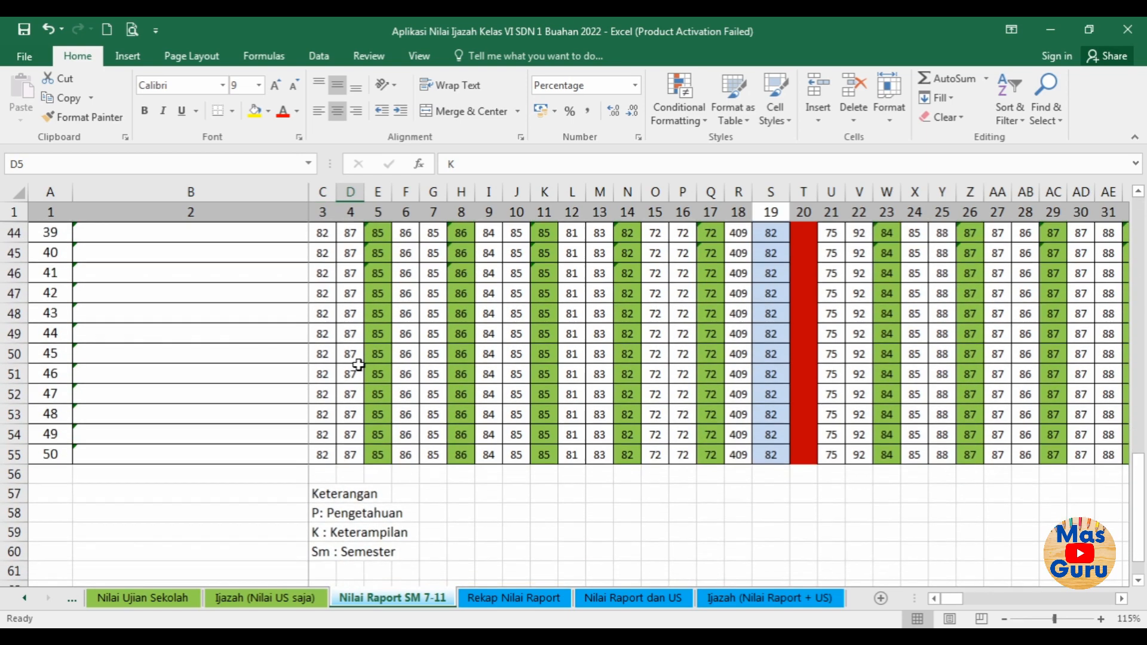
pyautogui.scroll(14, 358, 364)
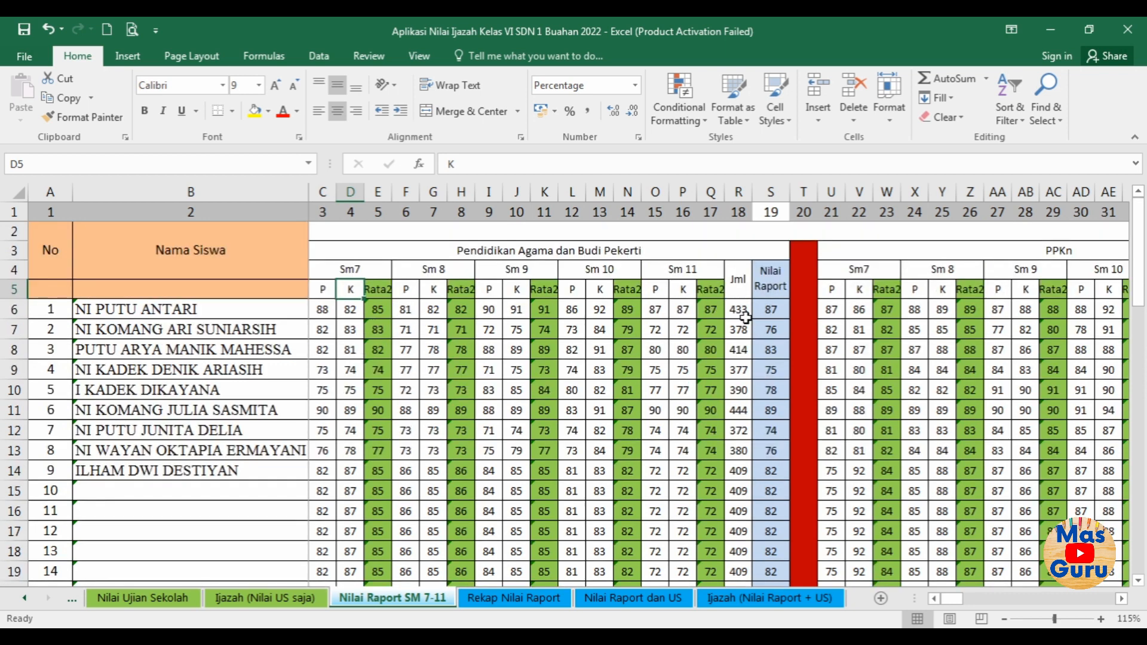
# Inspect the Nilai Raport formulas in S6 to S8 and look through the other subjects' columns.
pyautogui.click(777, 309)
pyautogui.click(775, 349)
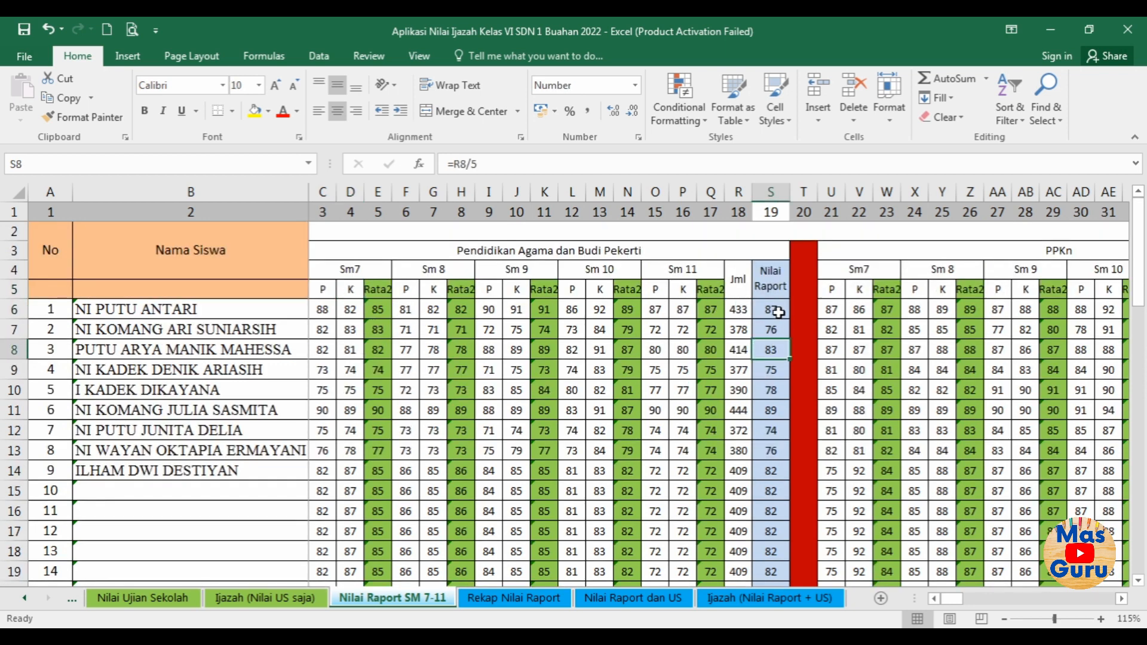
pyautogui.click(778, 312)
pyautogui.click(771, 329)
pyautogui.click(782, 314)
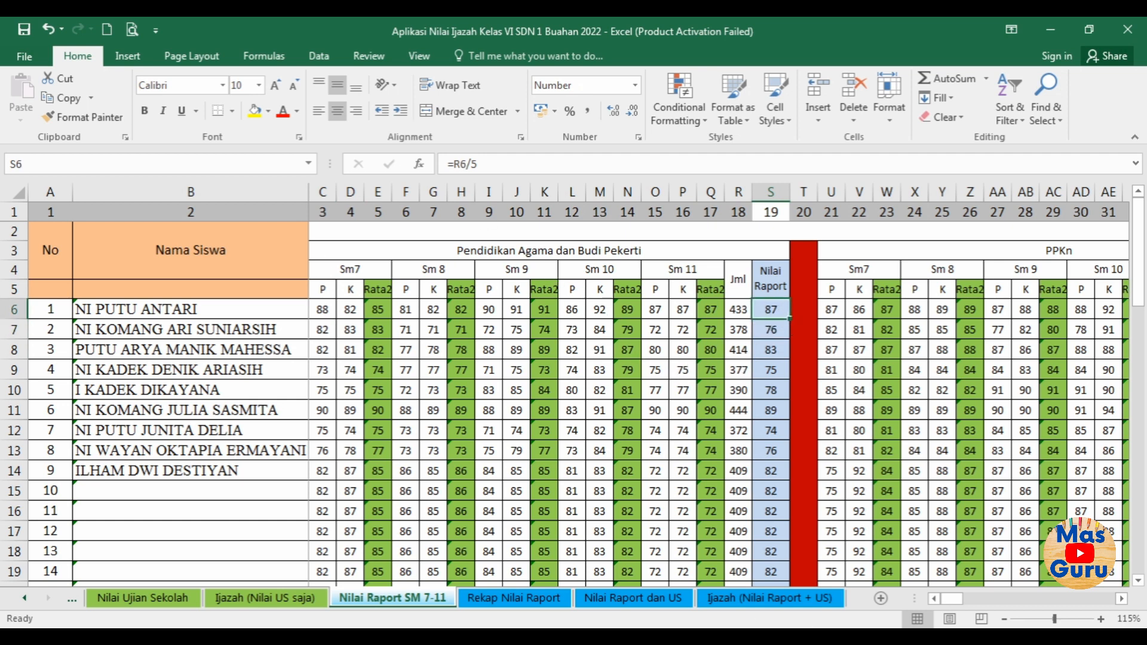
pyautogui.moveTo(954, 604); pyautogui.dragTo(923, 625)
# Examine the semester 7 P and K score cells C6:D10 and the score columns of the following subjects.
pyautogui.click(347, 348)
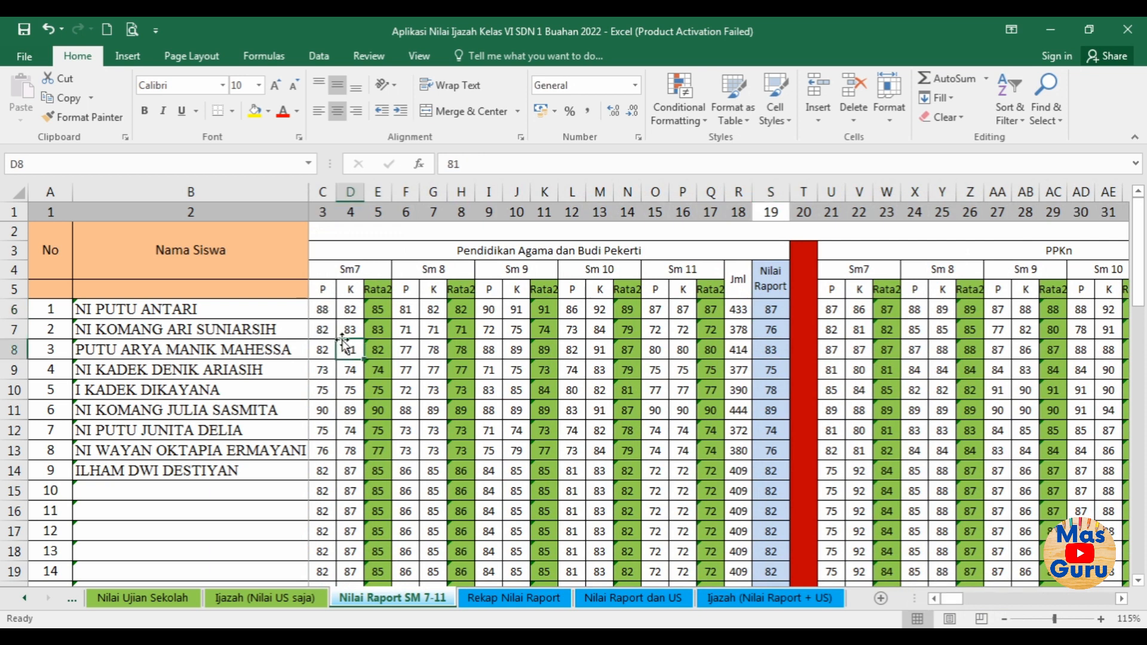
pyautogui.moveTo(321, 309); pyautogui.dragTo(352, 389)
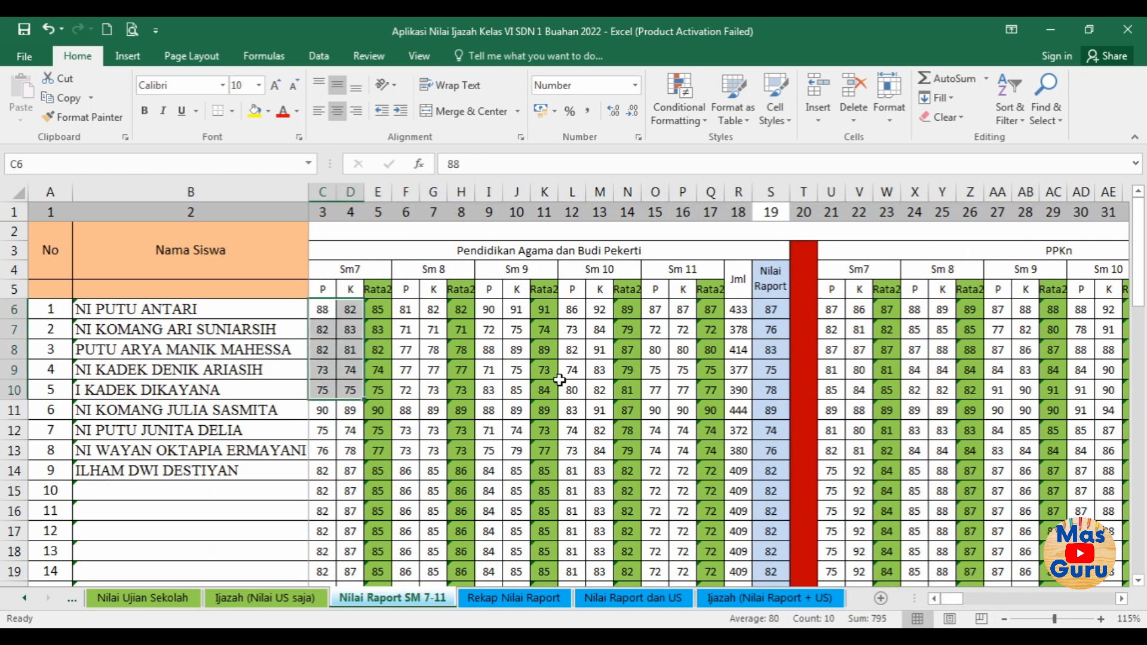
pyautogui.moveTo(959, 601); pyautogui.dragTo(881, 622)
# Open the Rekap Nilai Raport sheet and review its subject averages, totals and Peringkat column.
pyautogui.click(514, 598)
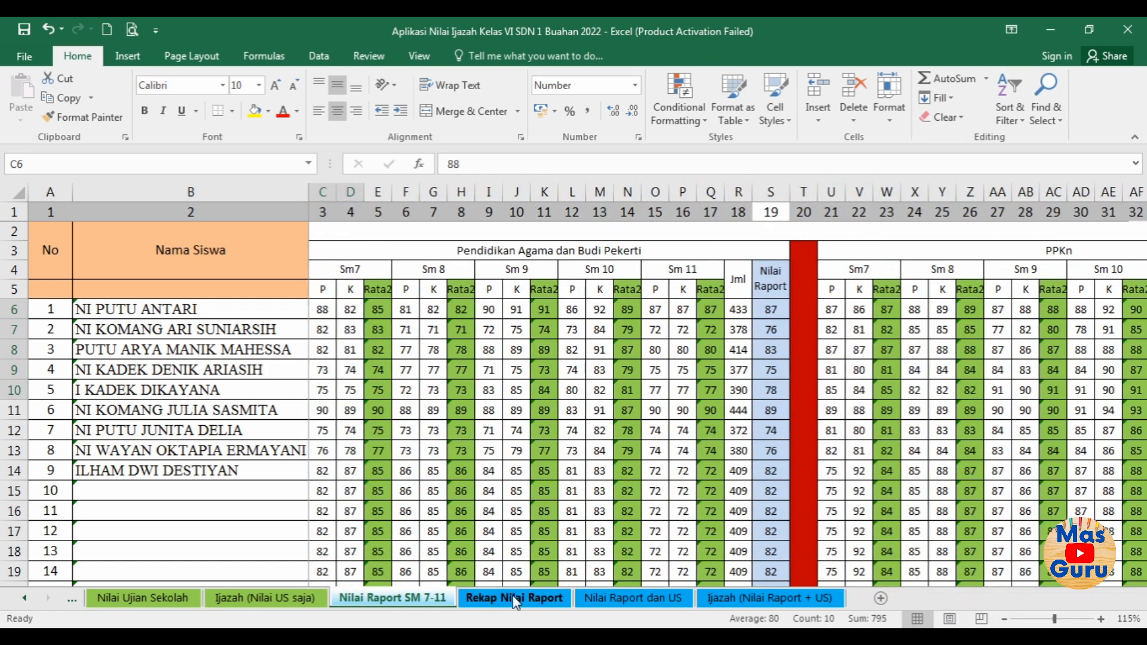
pyautogui.click(944, 472)
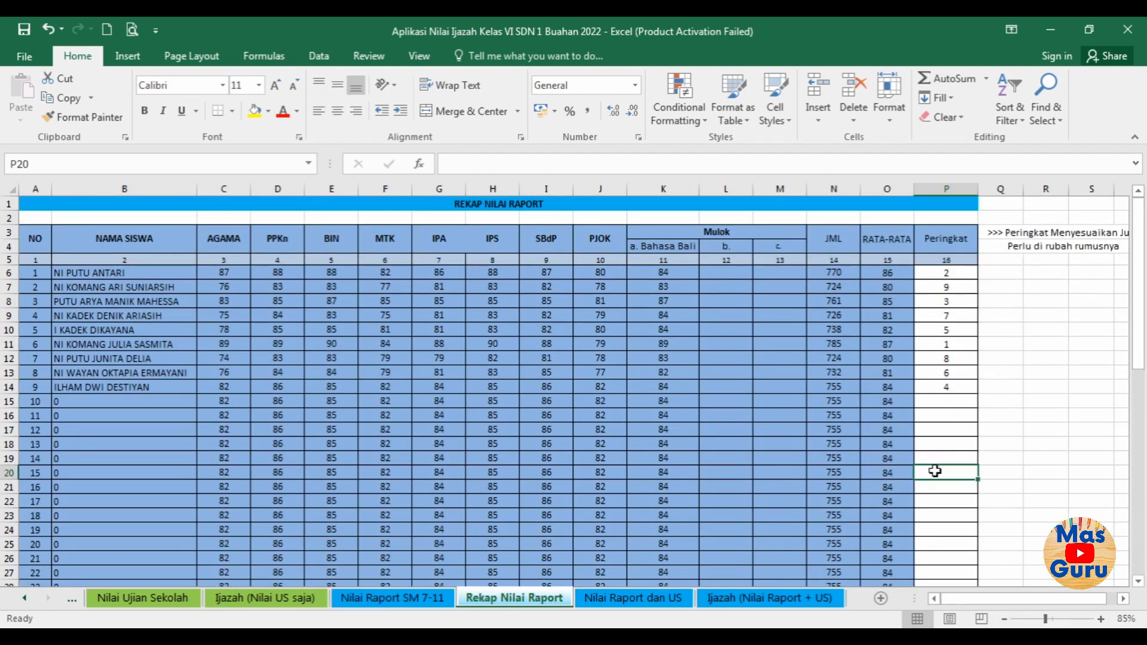
pyautogui.scroll(-5, 589, 421)
pyautogui.scroll(5, 583, 421)
# Open the Nilai Raport dan US sheet and look through each subject's Raport, US and 100% score columns.
pyautogui.click(651, 600)
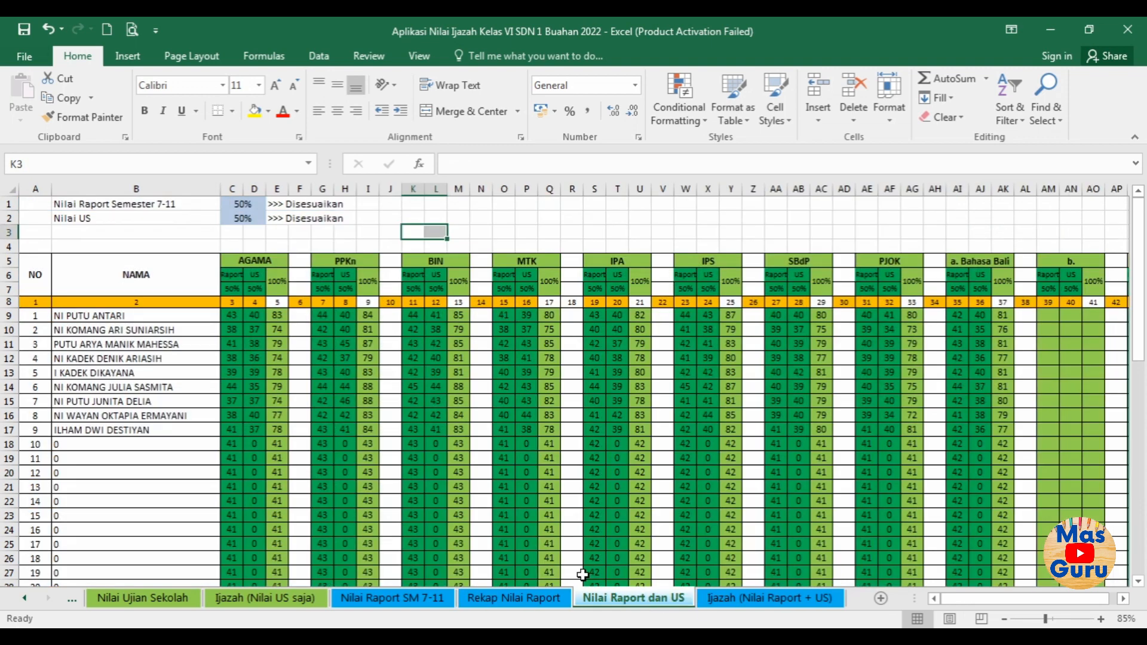
pyautogui.scroll(-5, 449, 371)
pyautogui.scroll(4, 455, 394)
pyautogui.scroll(1, 455, 400)
pyautogui.click(436, 206)
pyautogui.click(385, 217)
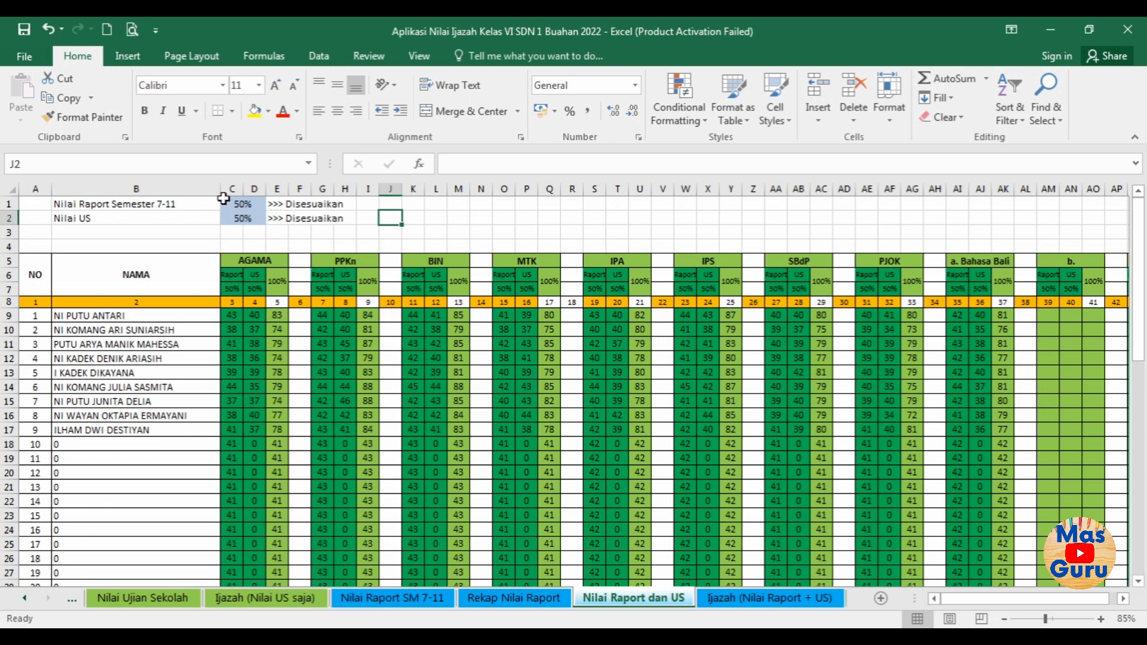
# Inspect the adjustable weighting percentages for Nilai Raport Semester 7-11 in C1 and Nilai US in C2.
pyautogui.click(243, 204)
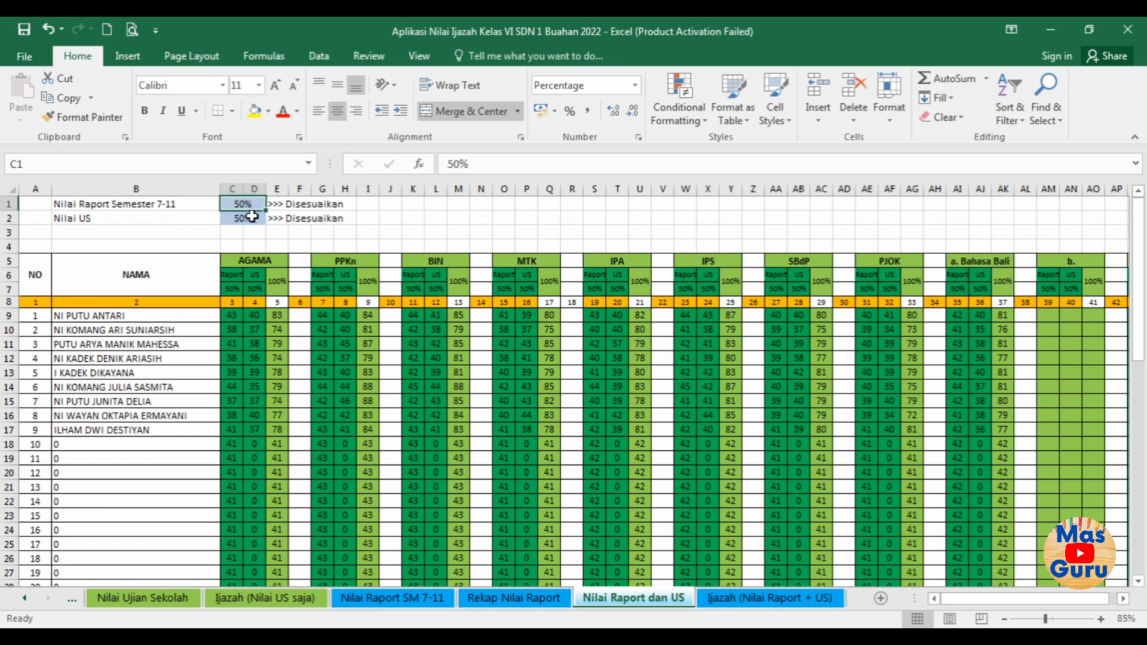
pyautogui.click(244, 219)
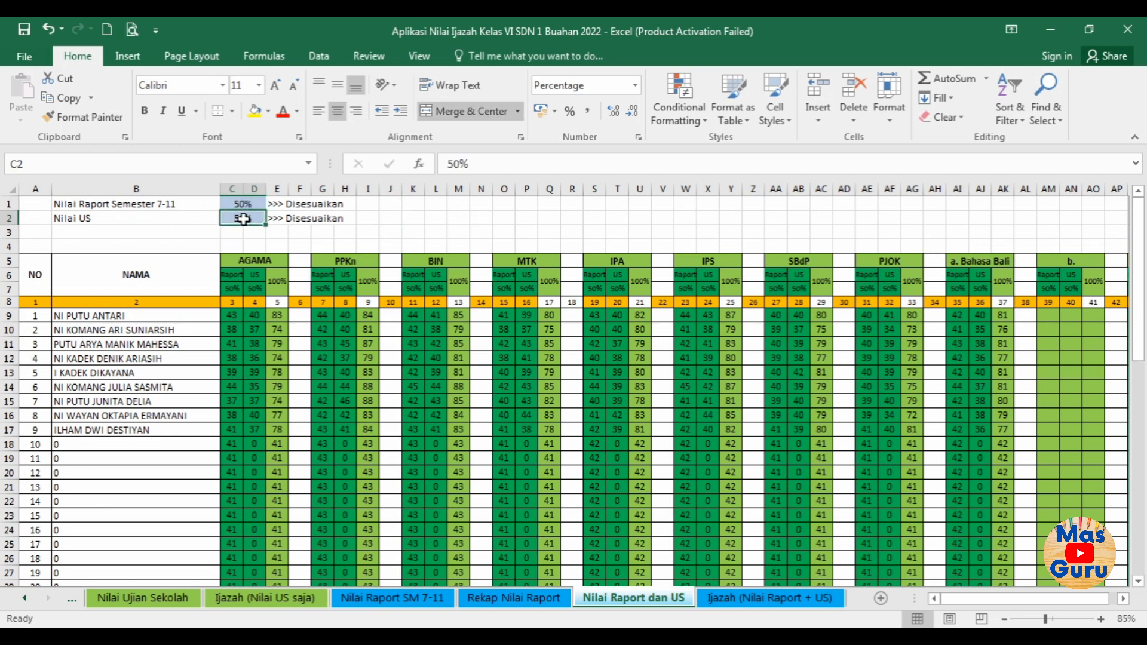
pyautogui.click(382, 220)
pyautogui.click(383, 233)
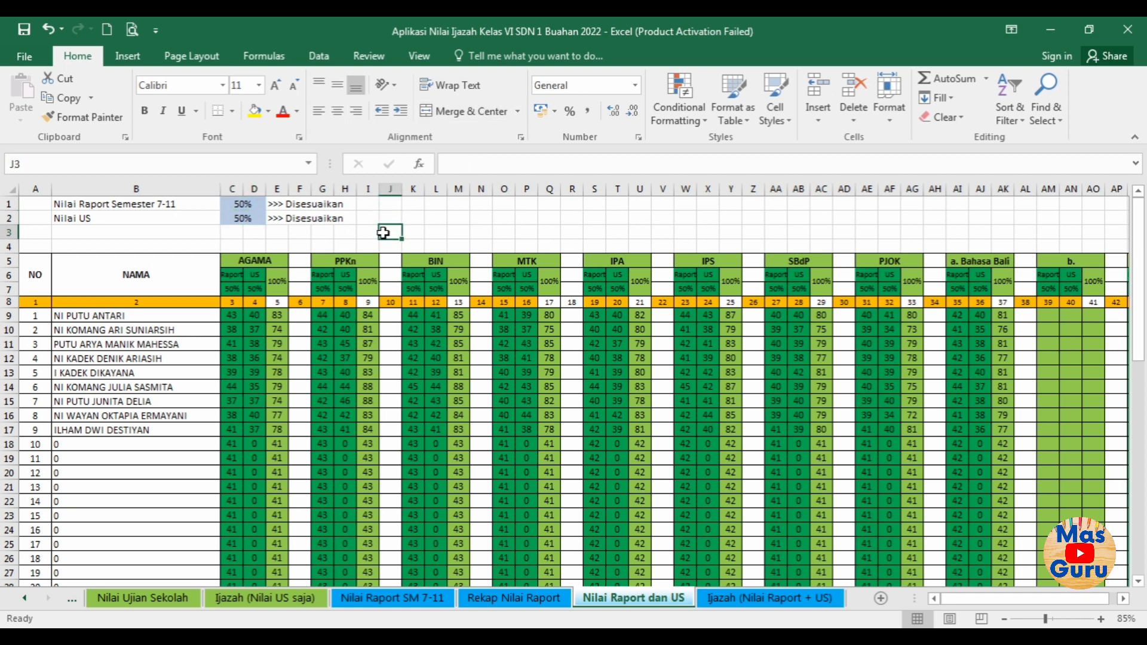
pyautogui.click(390, 219)
pyautogui.click(415, 222)
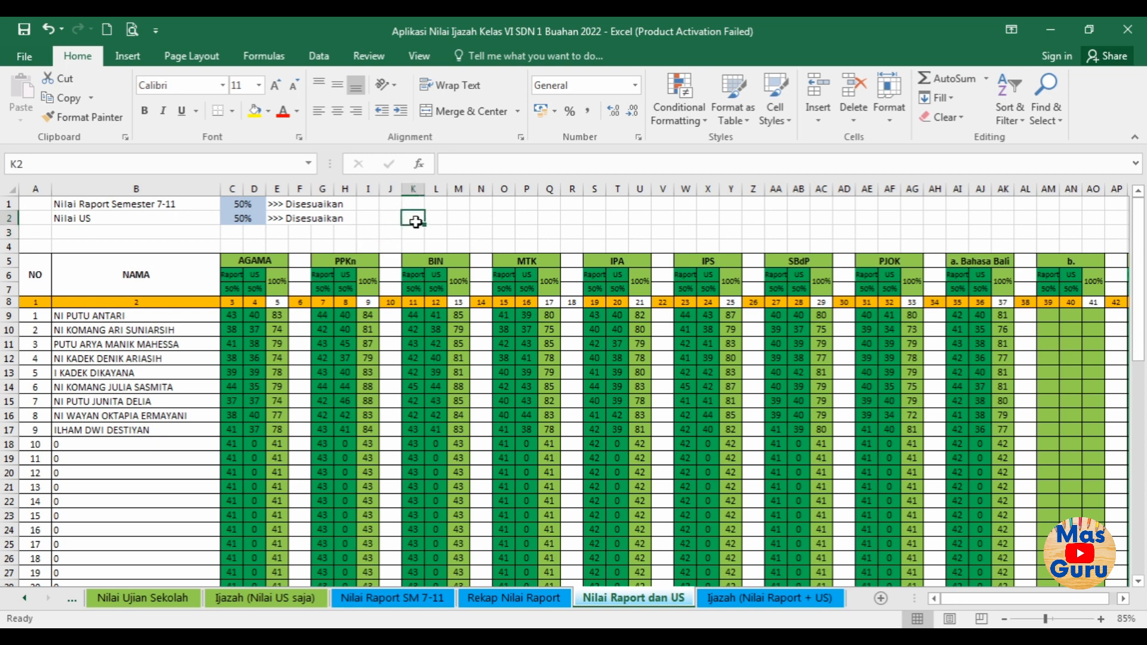
pyautogui.click(454, 232)
pyautogui.click(389, 231)
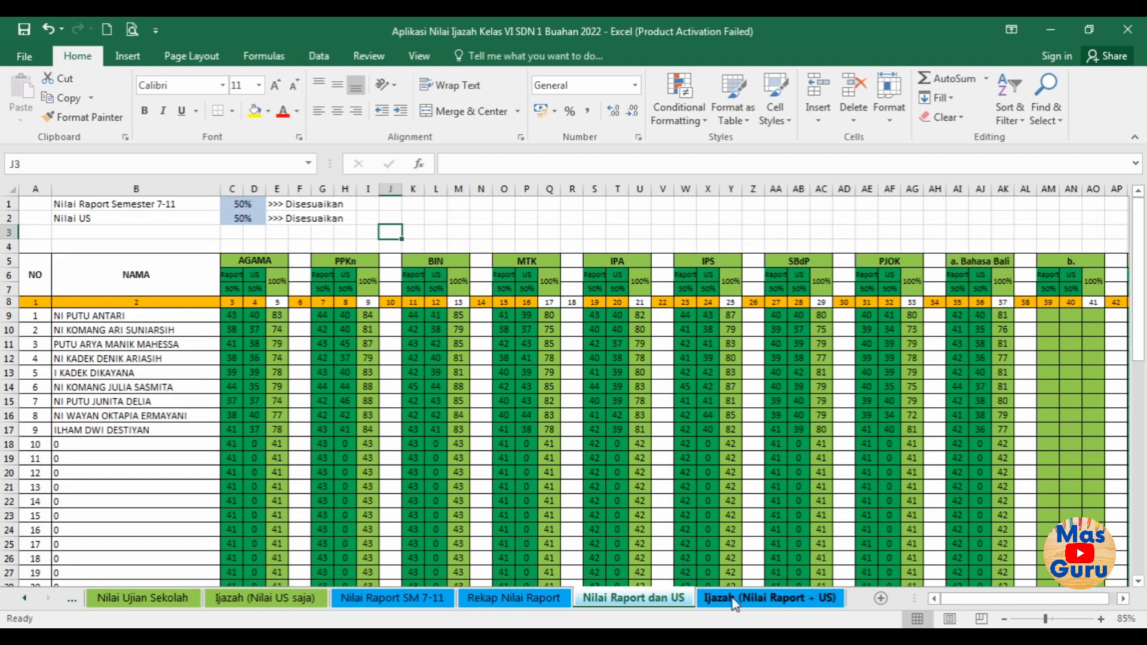
# Open the Ijazah (Nilai Raport + US) sheet and examine the certificate and the Bahasa Indonesia score formula in G16.
pyautogui.click(769, 598)
pyautogui.scroll(-5, 748, 384)
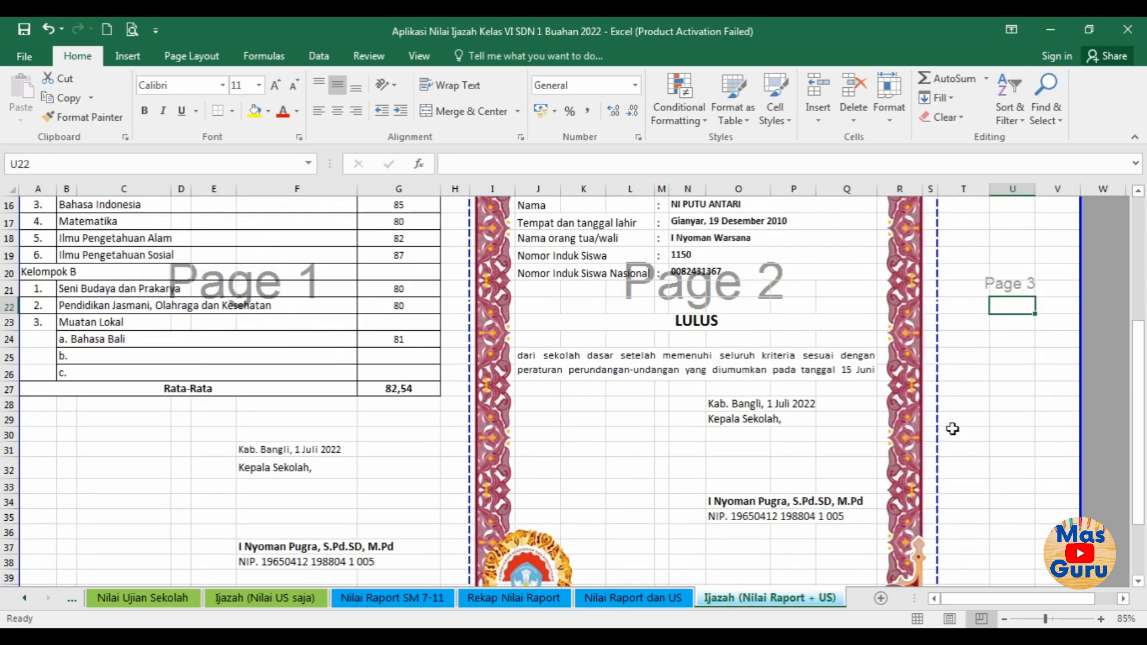
pyautogui.scroll(-2, 962, 433)
pyautogui.scroll(6, 968, 435)
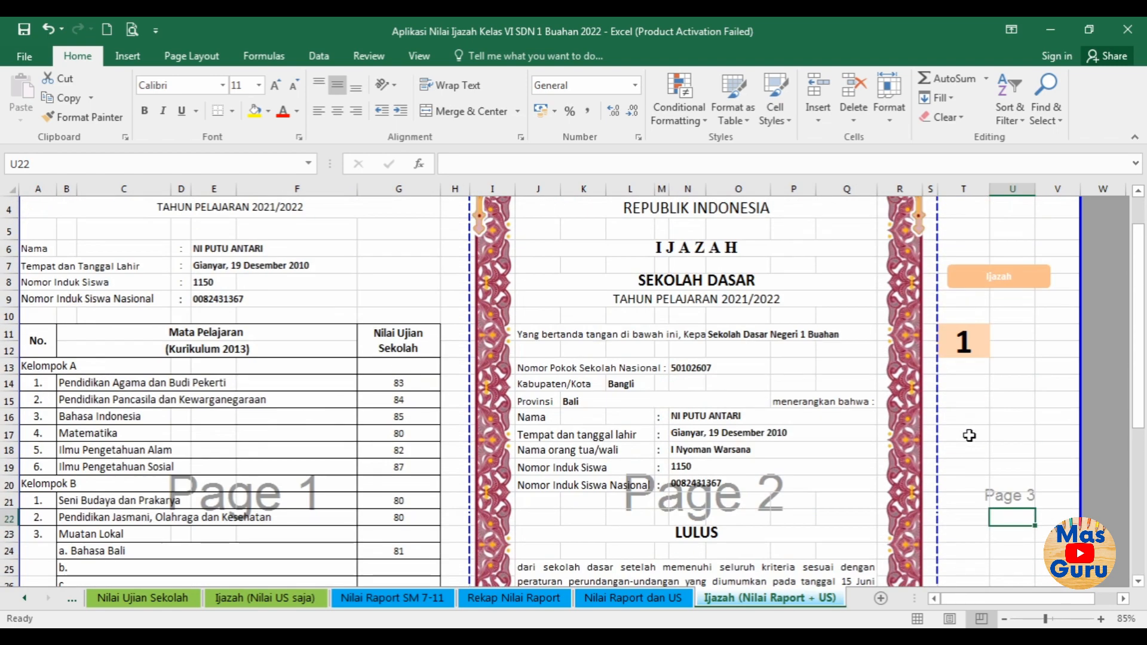
pyautogui.click(381, 412)
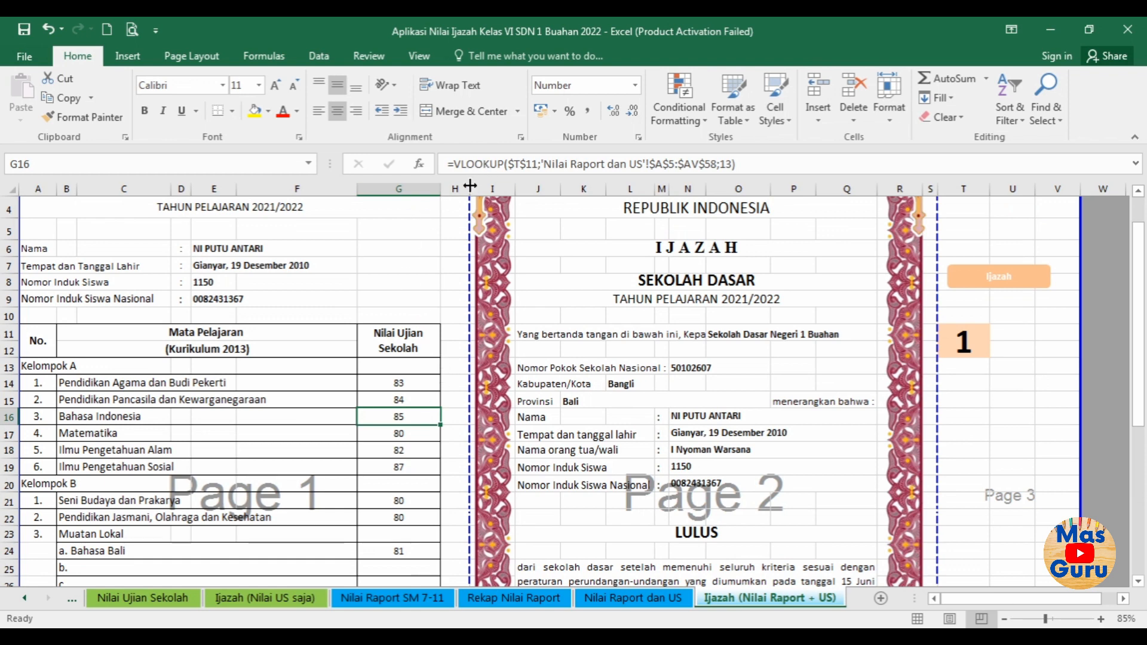
pyautogui.scroll(-2, 424, 252)
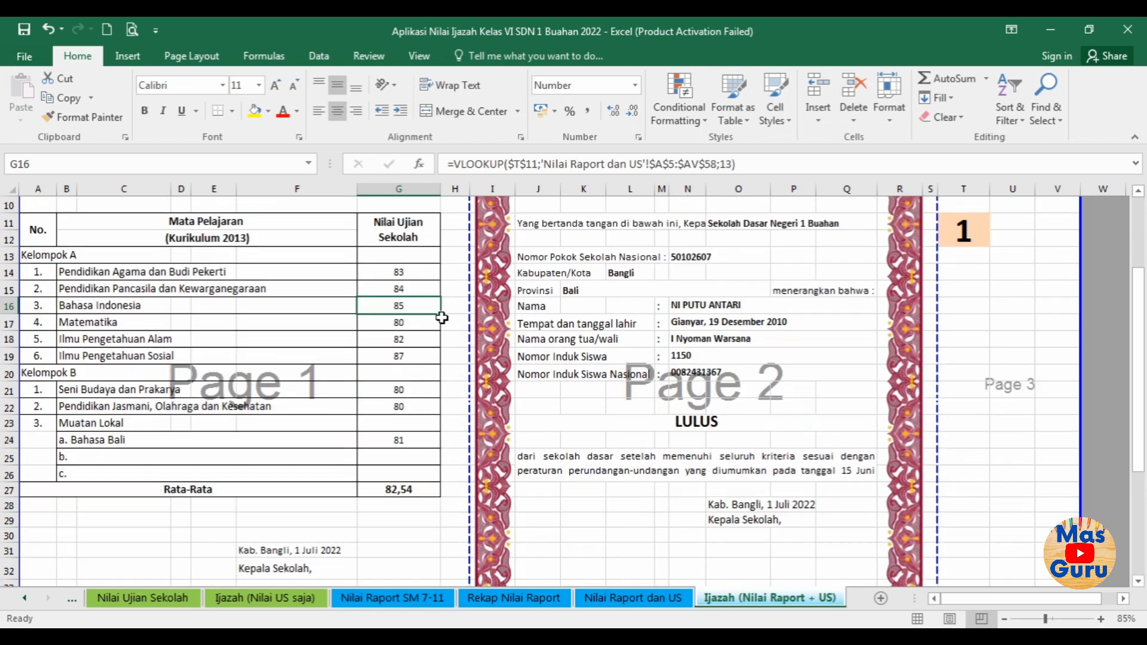
pyautogui.scroll(-4, 674, 526)
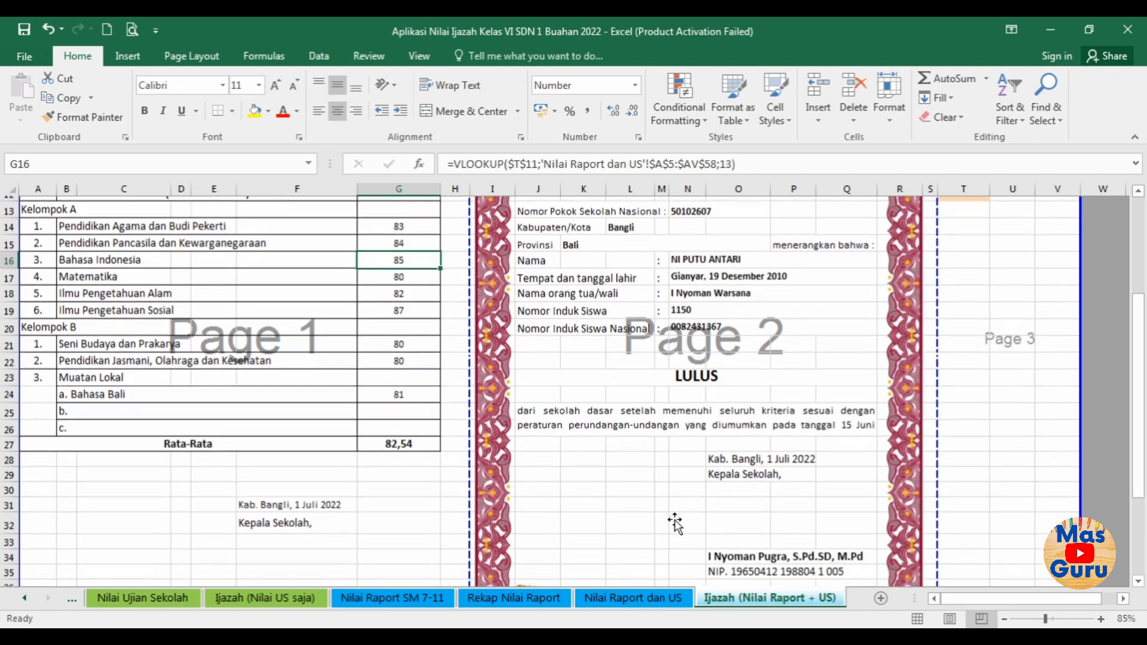
pyautogui.scroll(4, 461, 460)
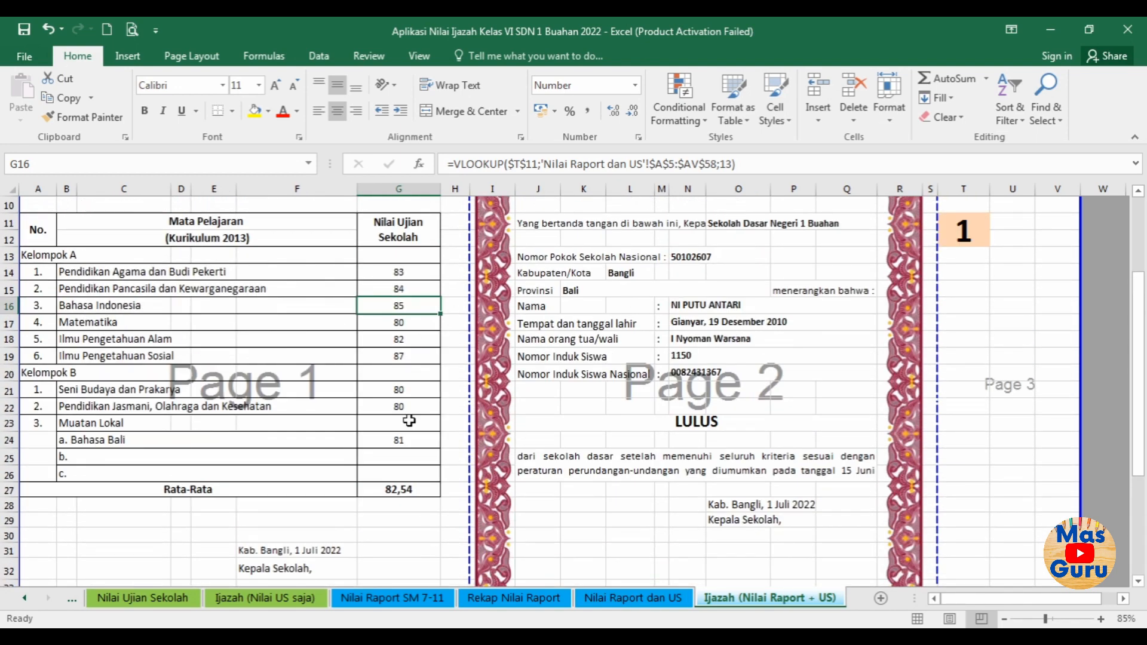
pyautogui.scroll(3, 410, 421)
# Compare the Ijazah (Nilai US saja) certificate with the Ijazah (Nilai Raport + US) certificate.
pyautogui.click(257, 600)
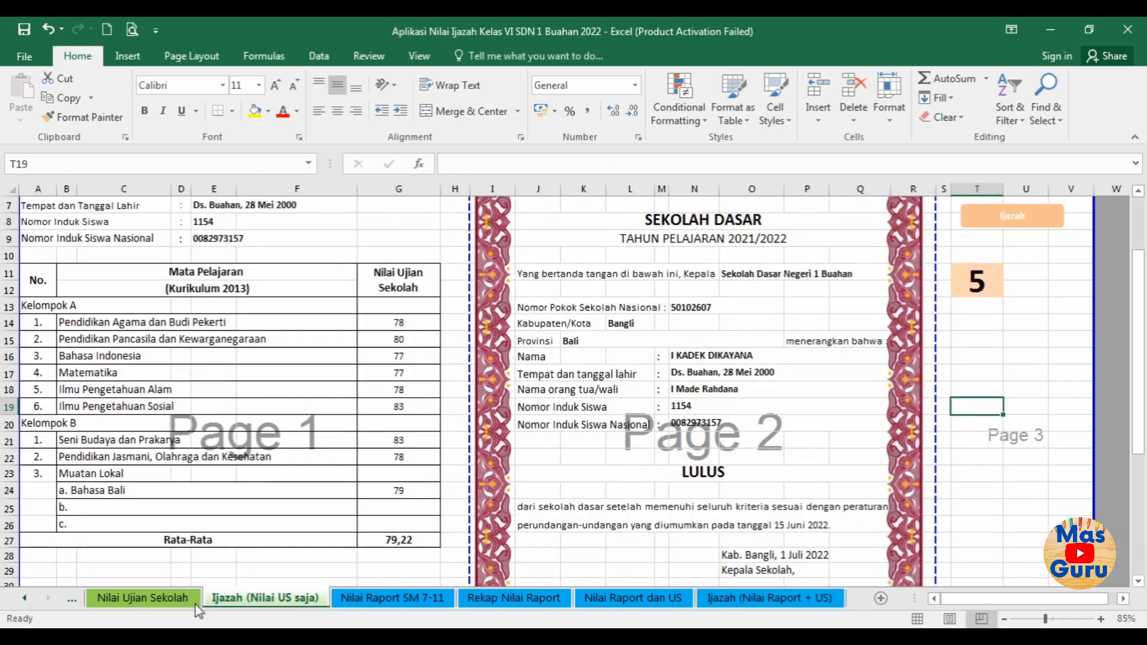
pyautogui.click(741, 599)
pyautogui.scroll(-5, 621, 427)
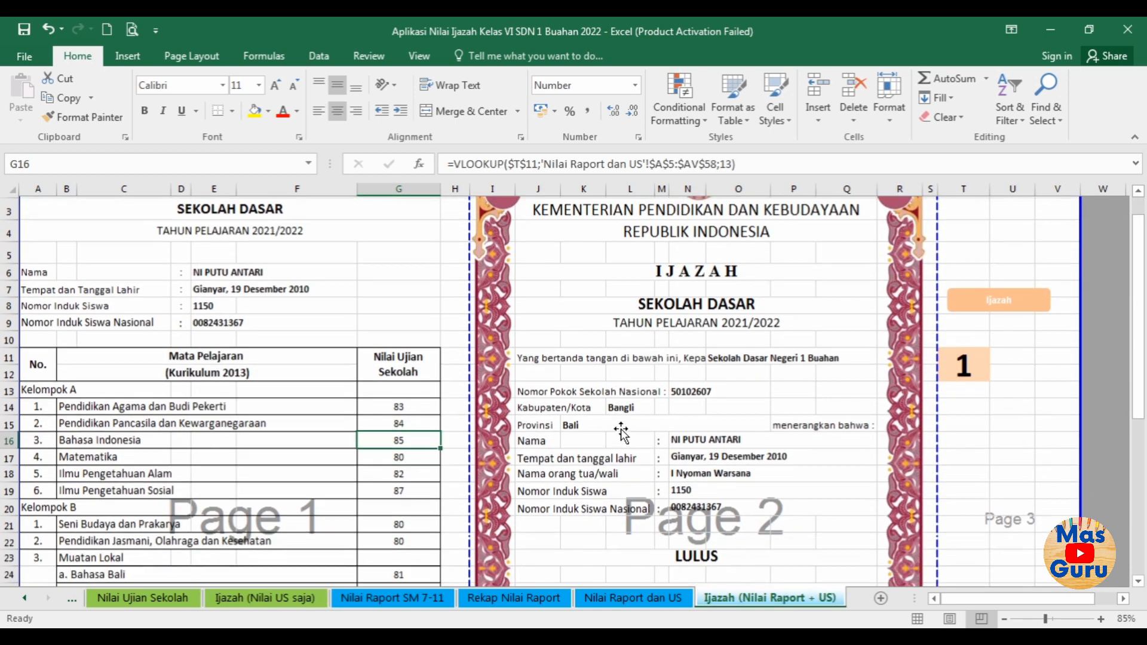
# Review the Nilai Ujian Sekolah, Nilai Raport SM 7-11, Rekap Nilai Raport and Nilai Raport dan US sheets in turn.
pyautogui.click(159, 602)
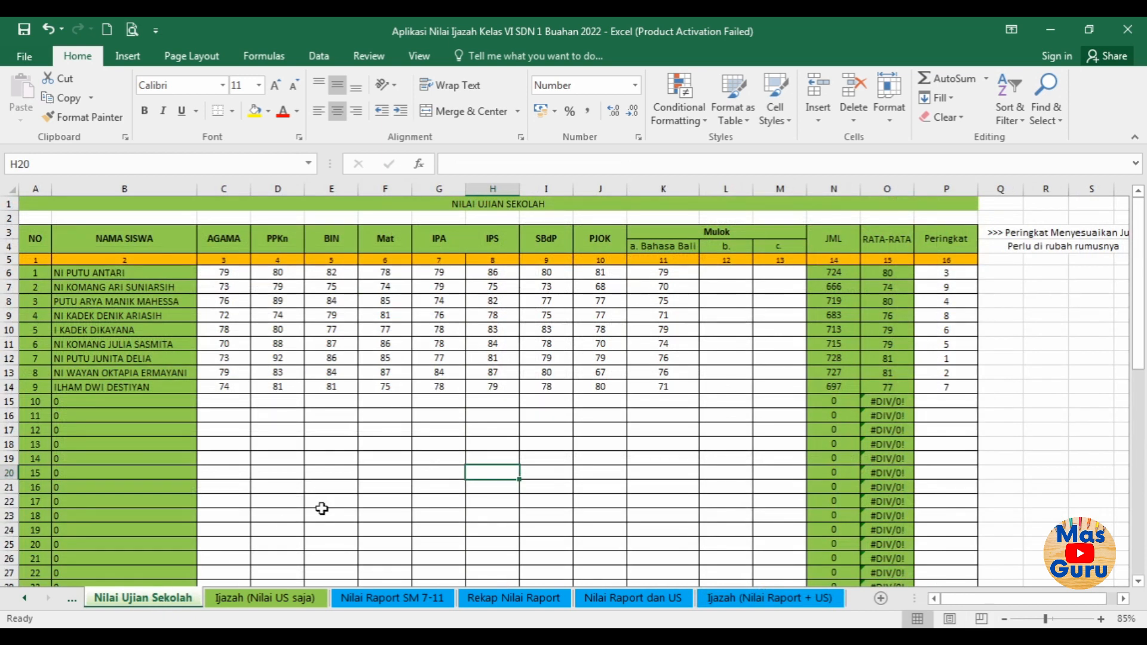
pyautogui.click(340, 489)
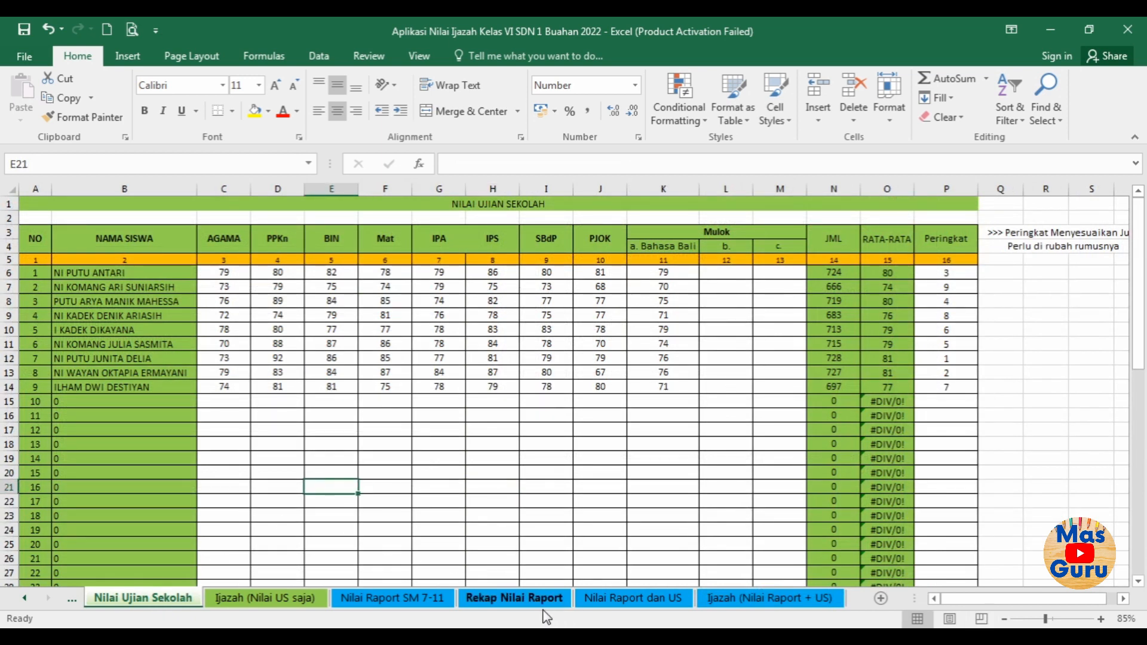
pyautogui.click(401, 599)
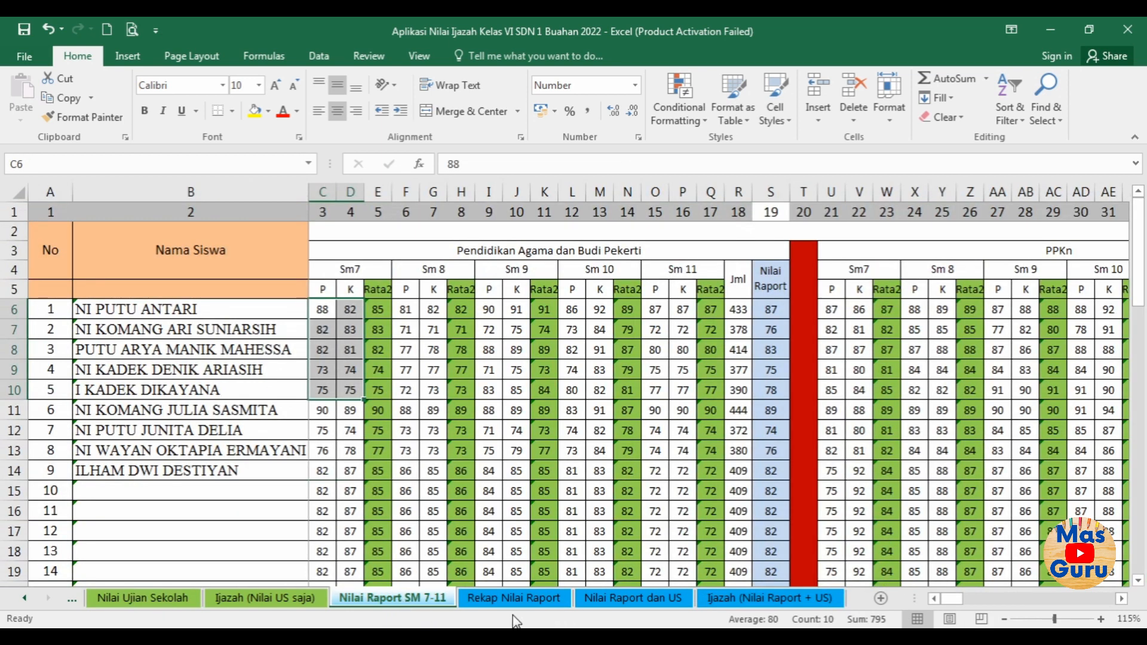
pyautogui.click(524, 599)
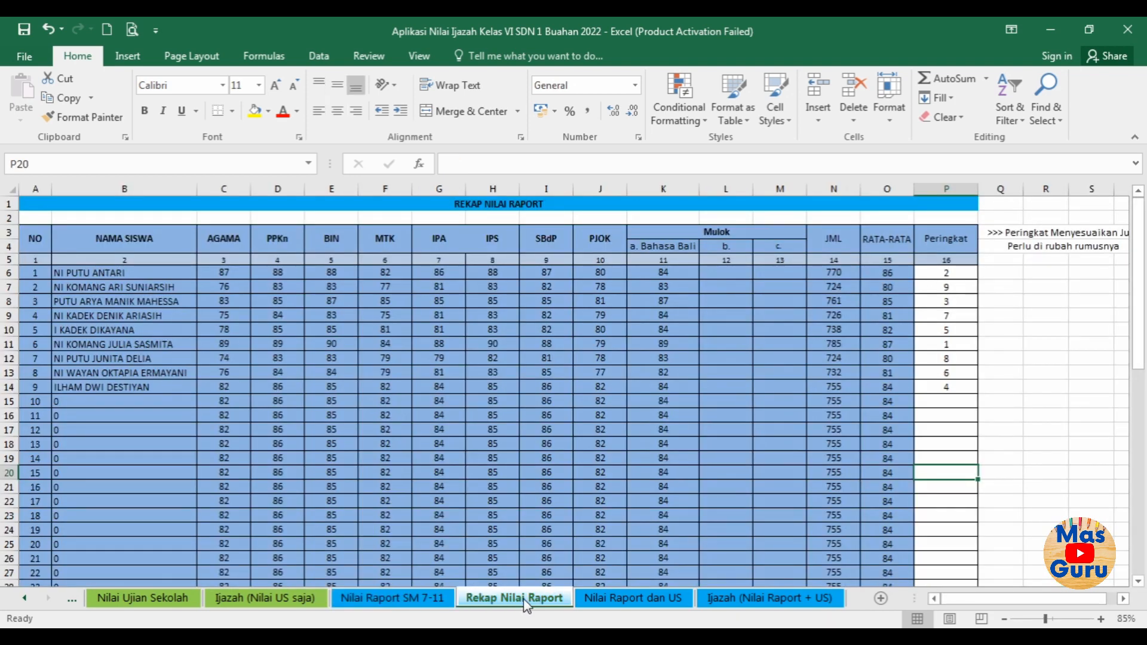
pyautogui.click(644, 599)
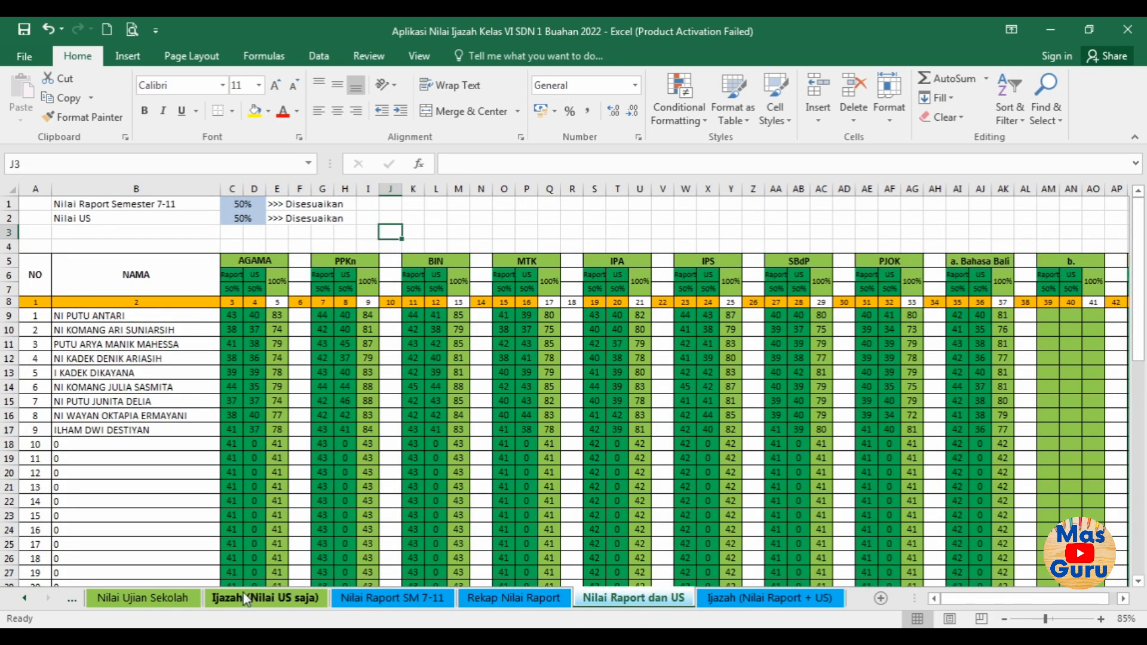
# Return to the Nilai Ujian Sekolah sheet and look over the students' exam scores and the empty rows below.
pyautogui.click(164, 602)
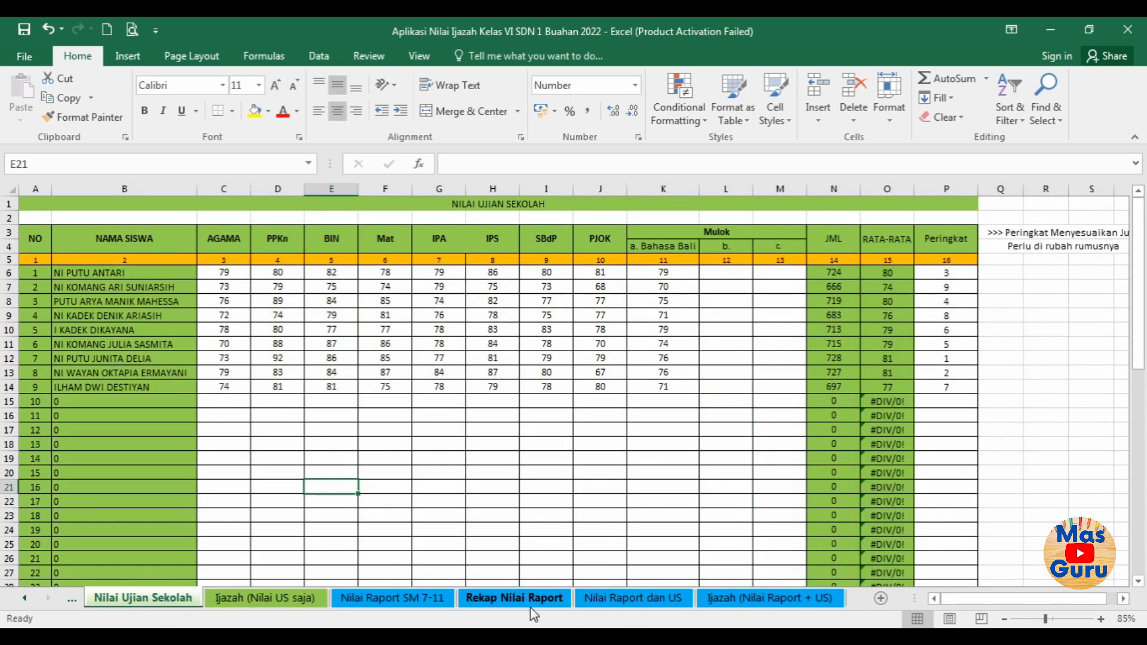
pyautogui.click(598, 474)
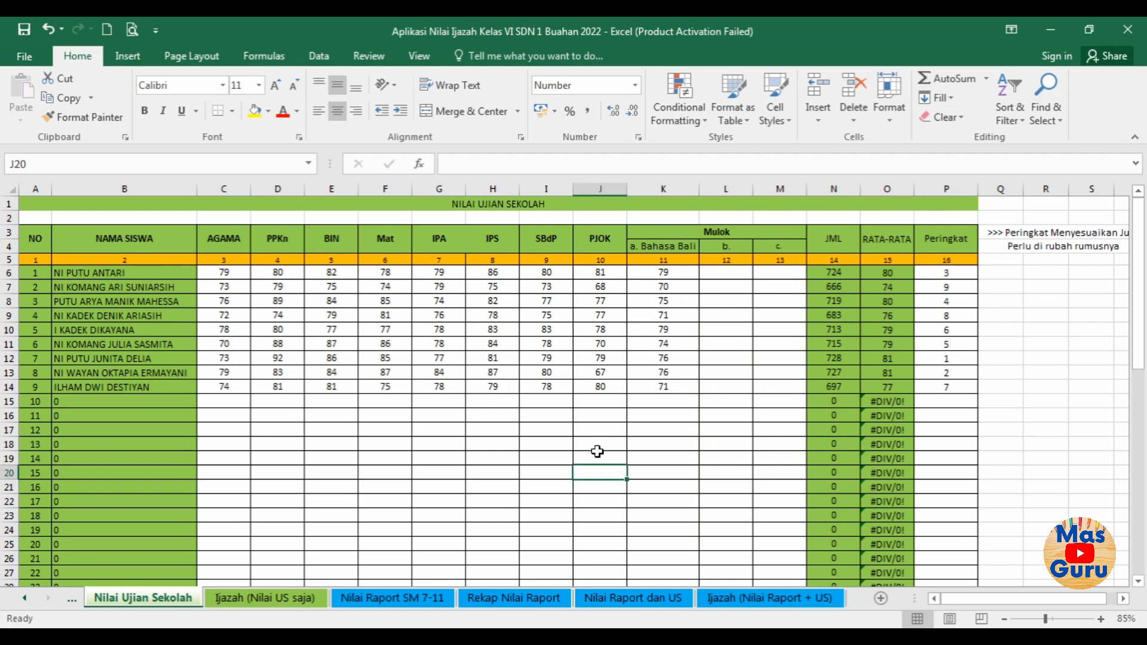
pyautogui.click(496, 418)
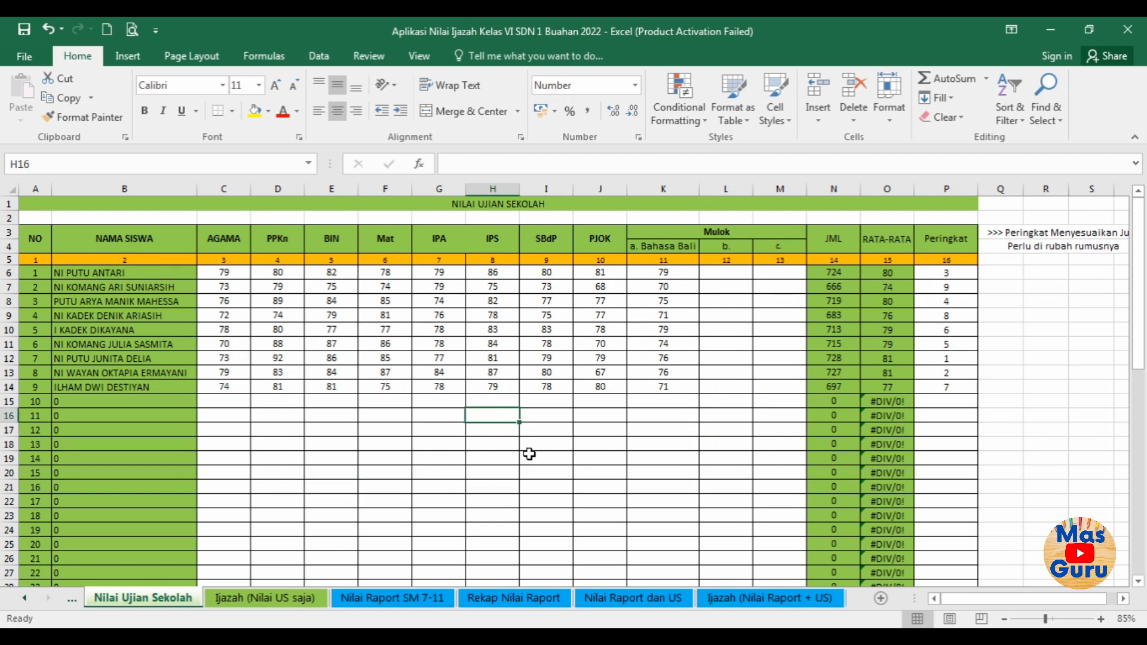
pyautogui.click(328, 430)
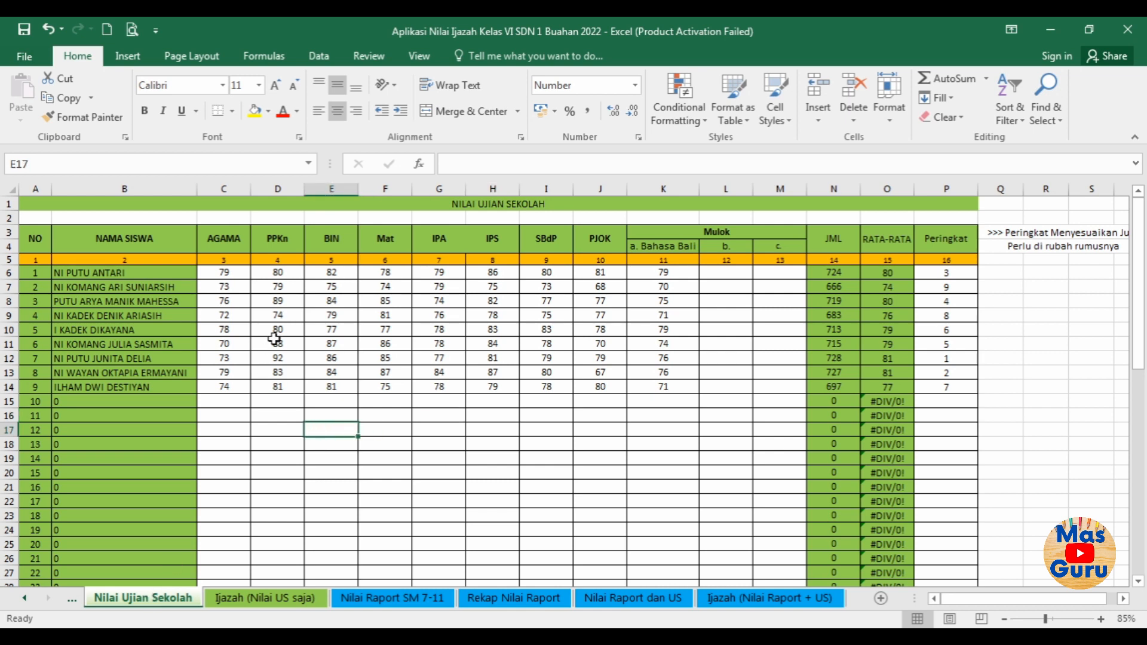
# Revisit the Nilai Raport SM 7-11 sheet and look over the full certificate on the Ijazah (Nilai Raport + US) sheet.
pyautogui.click(391, 598)
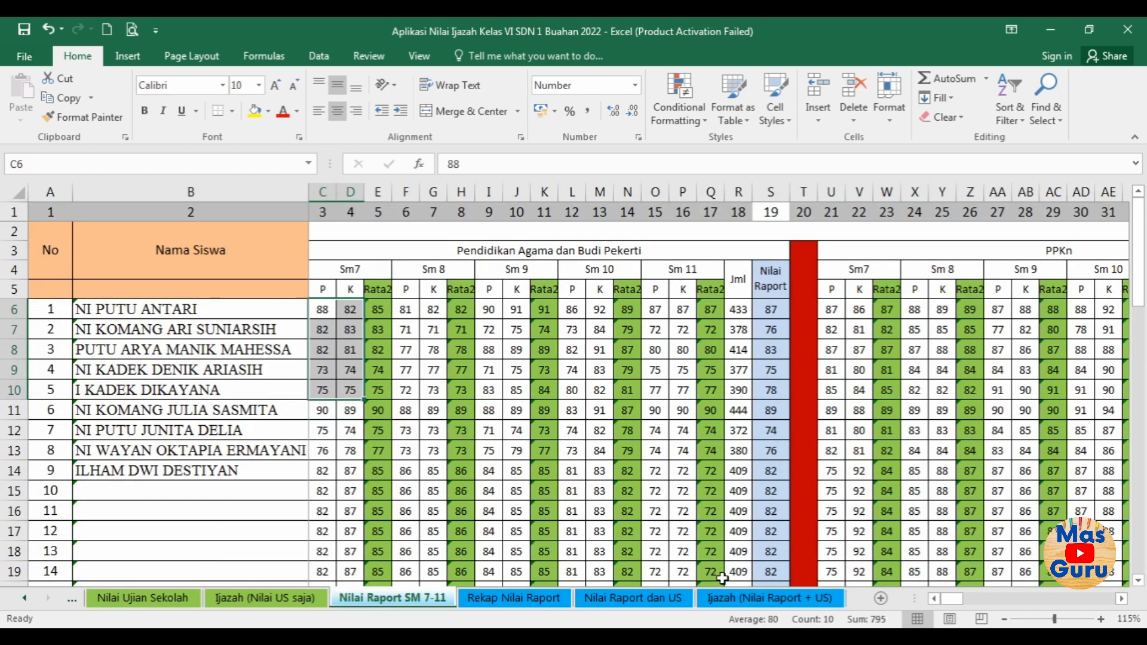
pyautogui.click(751, 607)
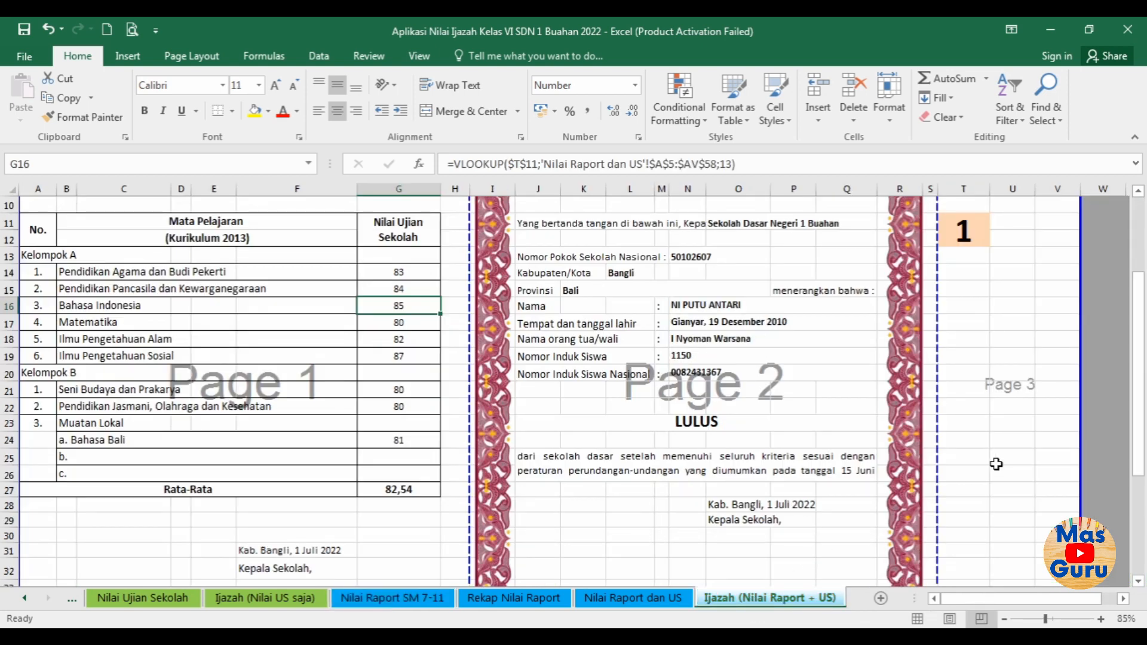
pyautogui.click(979, 425)
pyautogui.scroll(3, 981, 455)
pyautogui.scroll(-3, 981, 468)
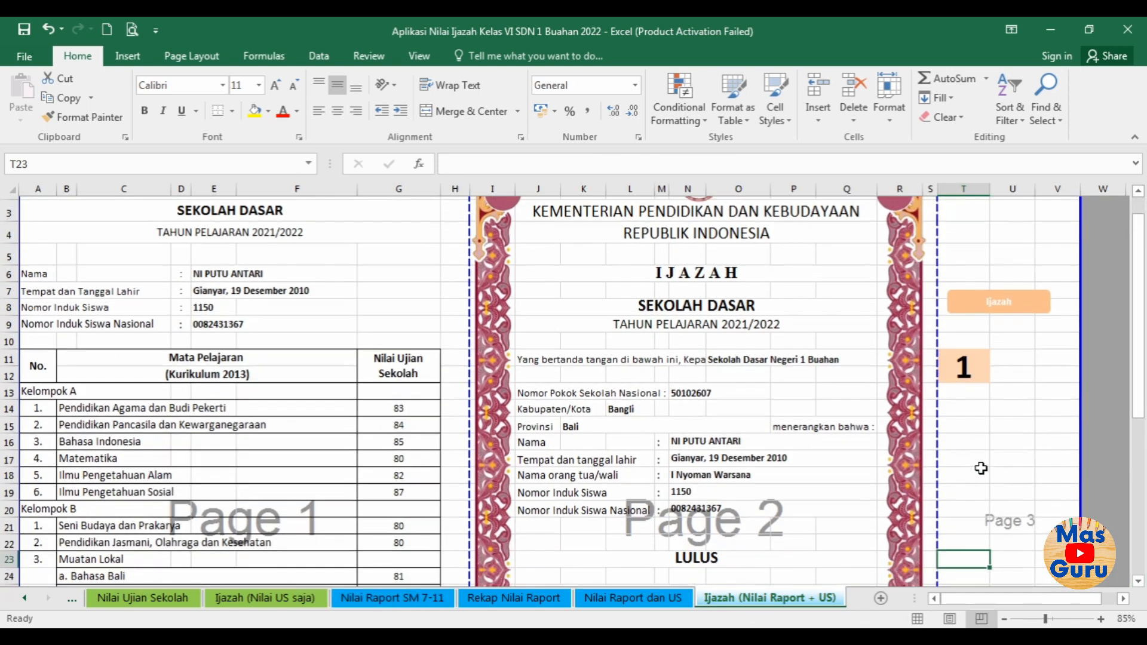
pyautogui.scroll(3, 981, 468)
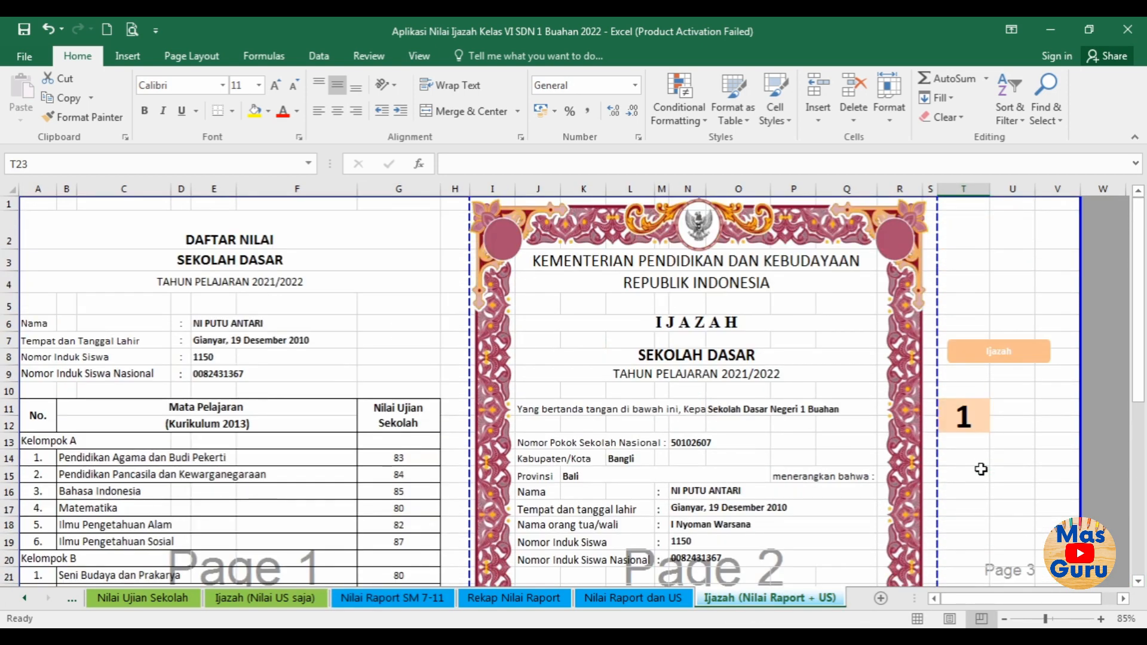
pyautogui.scroll(-1, 980, 469)
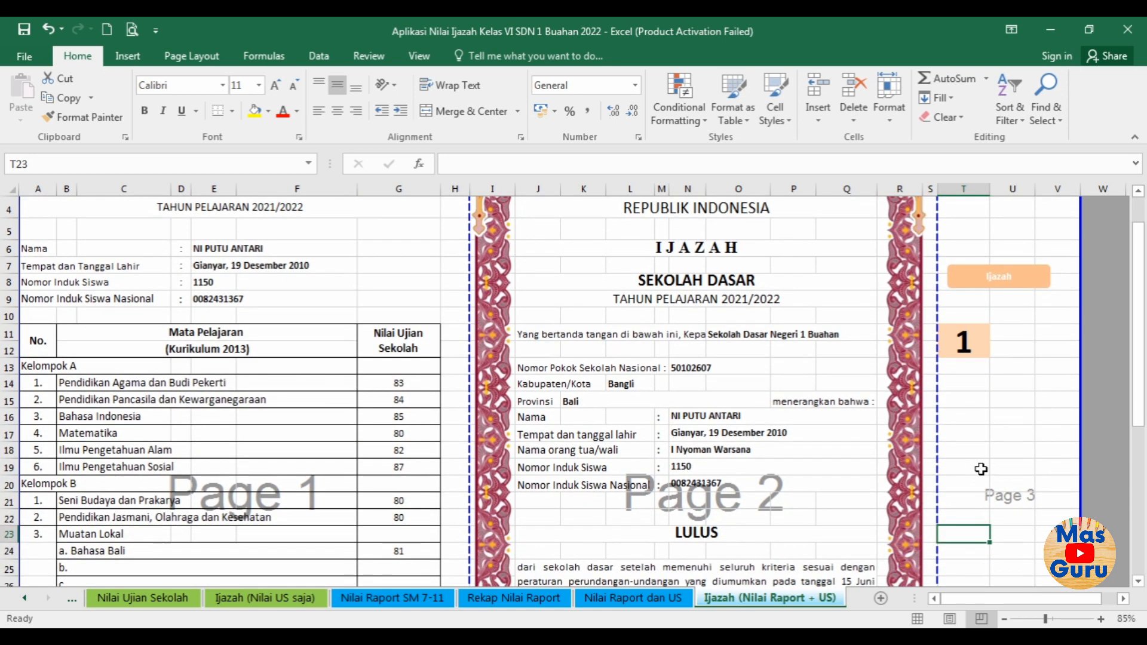
pyautogui.click(988, 434)
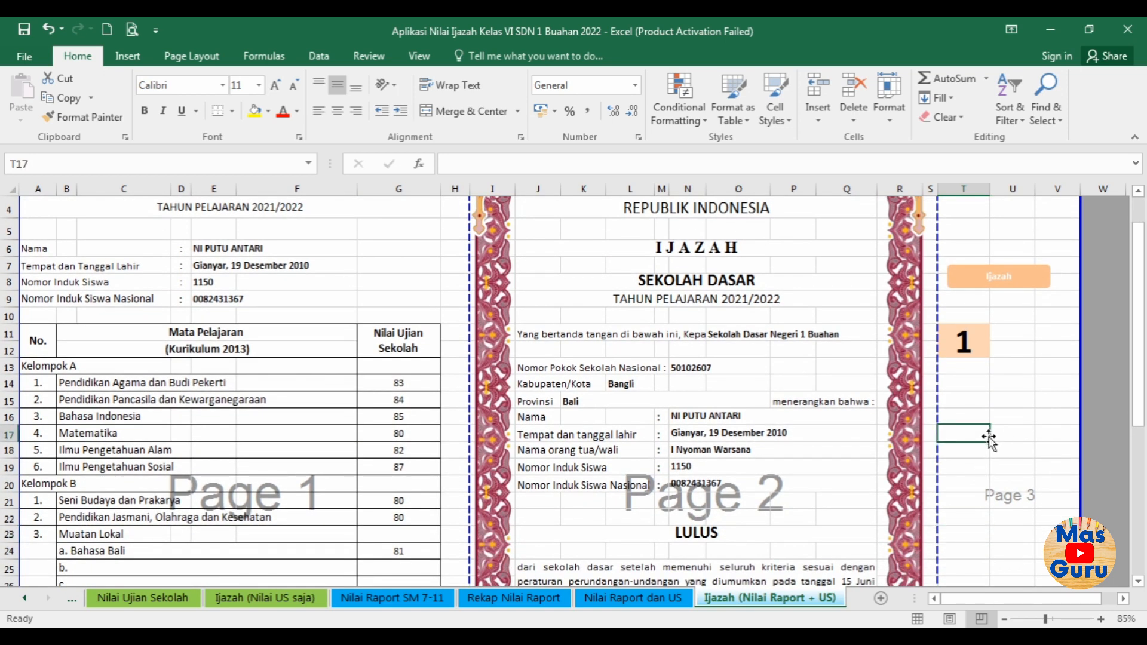
pyautogui.moveTo(989, 436); pyautogui.dragTo(974, 522)
# Add a new blank worksheet after the Ijazah (Nilai Raport + US) sheet and keep it open.
pyautogui.click(880, 598)
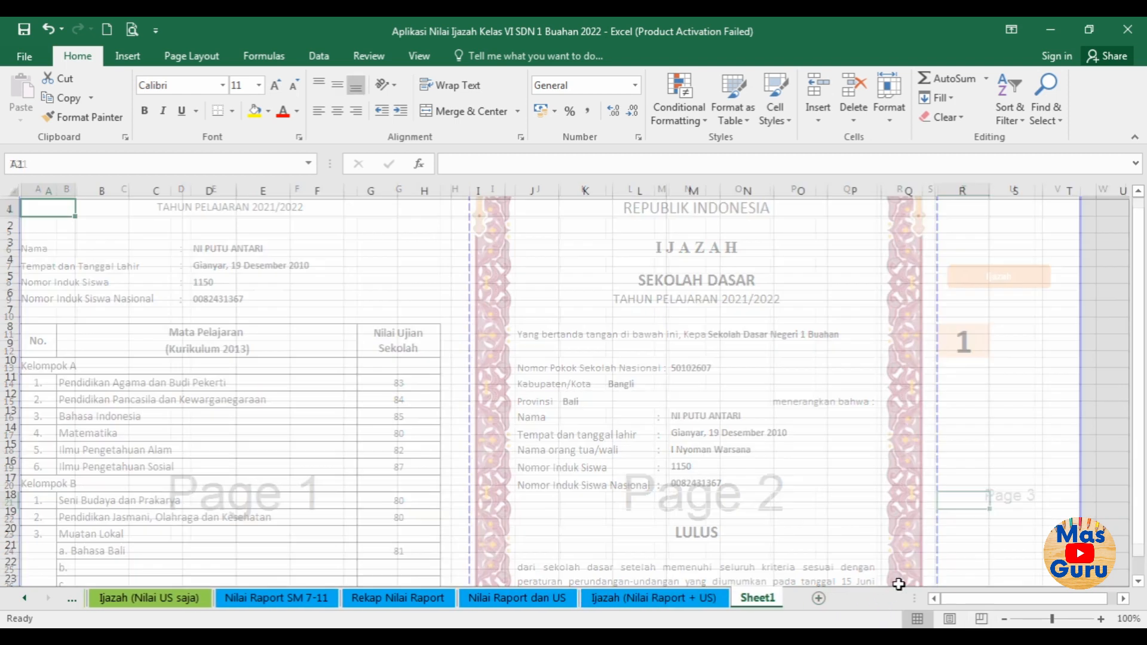
pyautogui.click(529, 424)
pyautogui.click(154, 323)
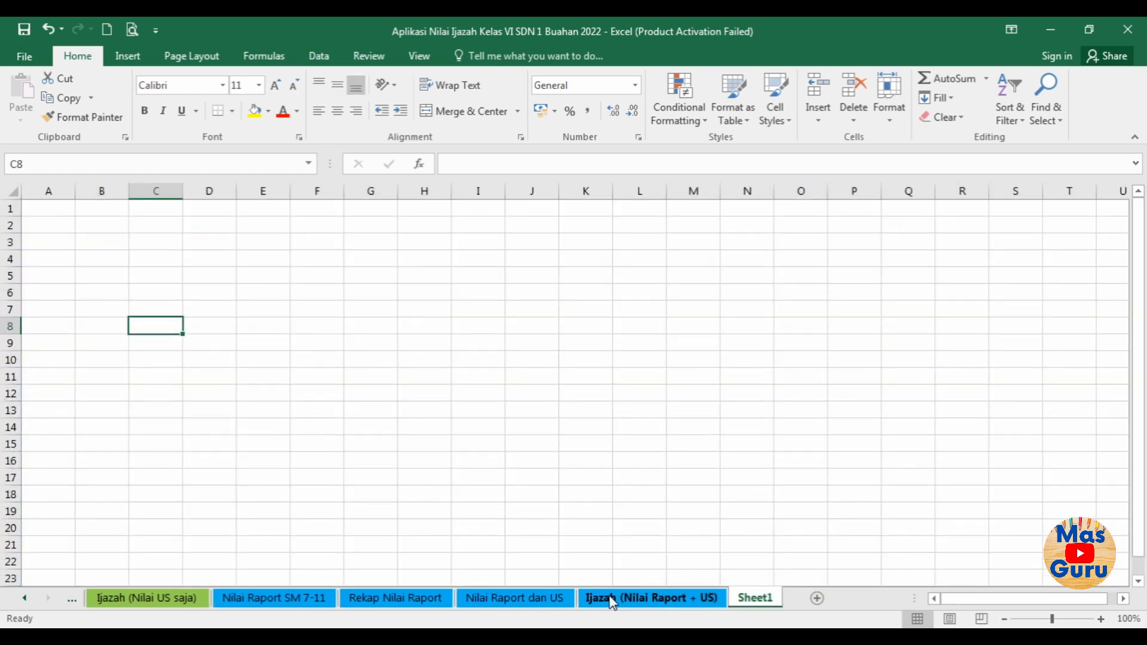
pyautogui.click(654, 599)
pyautogui.click(748, 599)
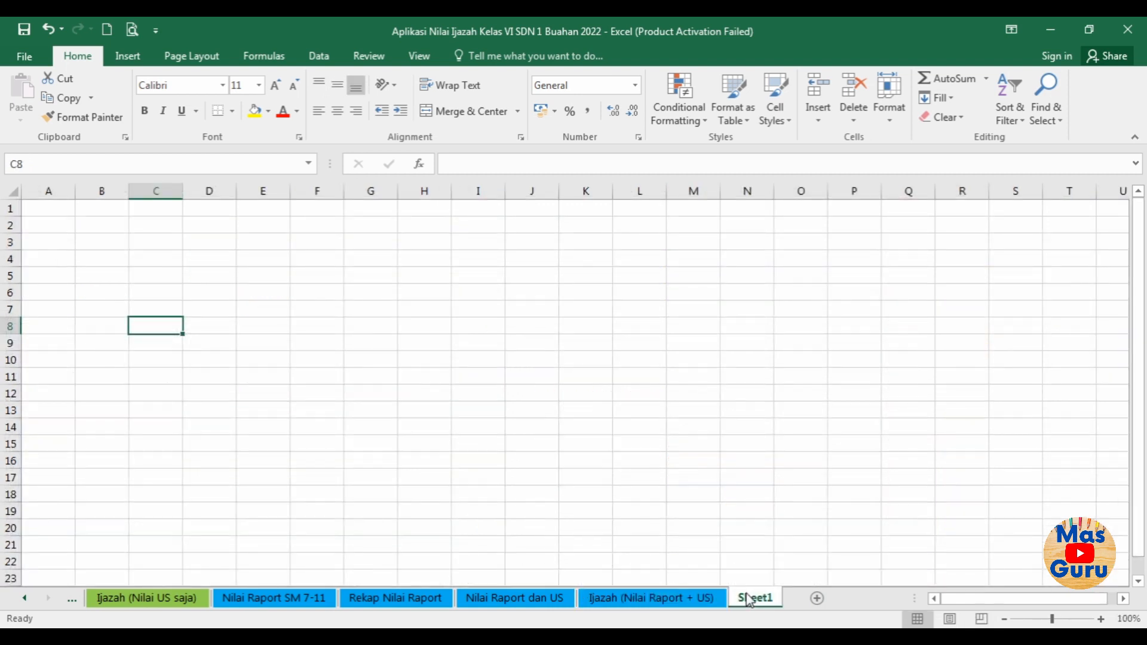
pyautogui.click(738, 509)
pyautogui.click(478, 427)
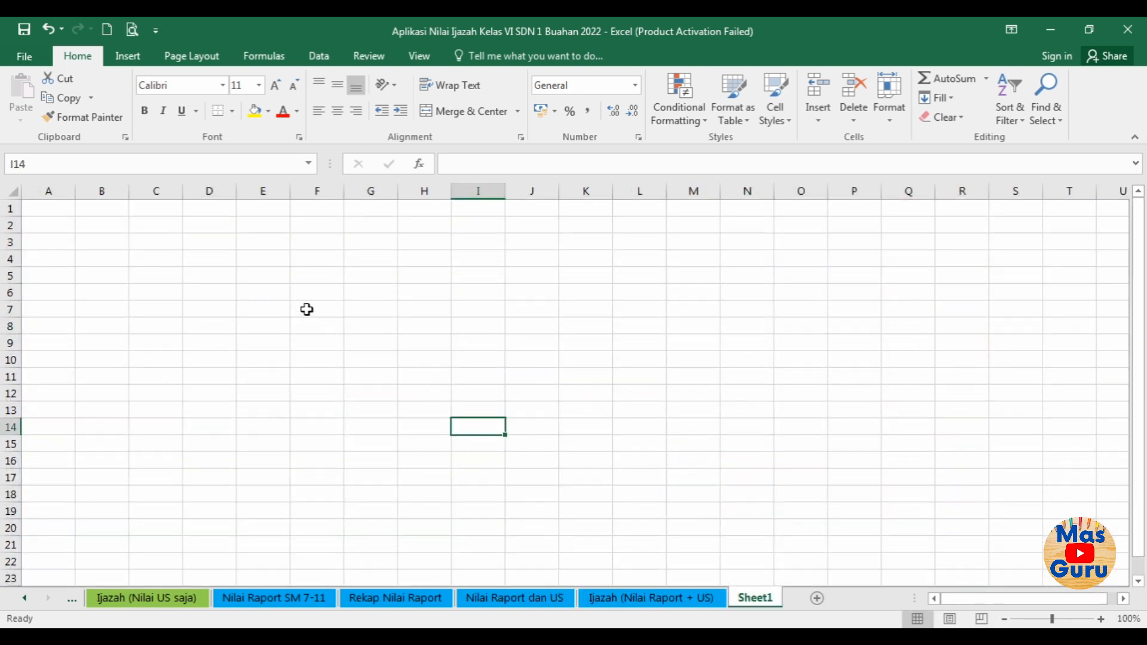
pyautogui.click(304, 311)
pyautogui.click(239, 288)
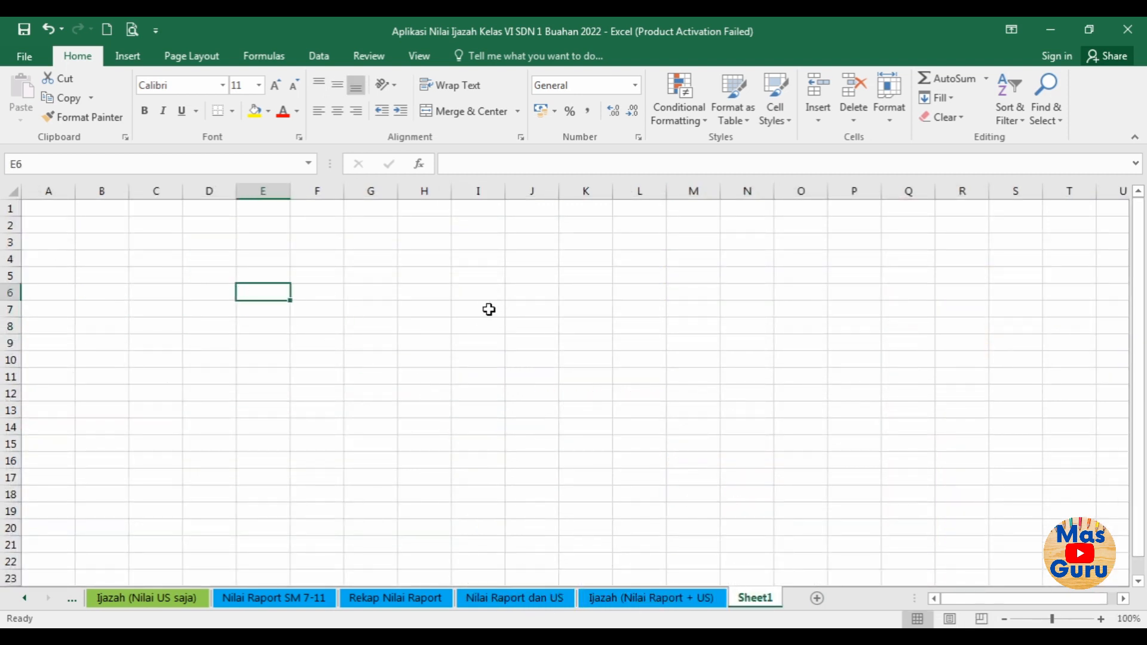
# Insert a VLOOKUP function in cell I7 of Sheet1 and keep its arguments open for entry.
pyautogui.click(488, 309)
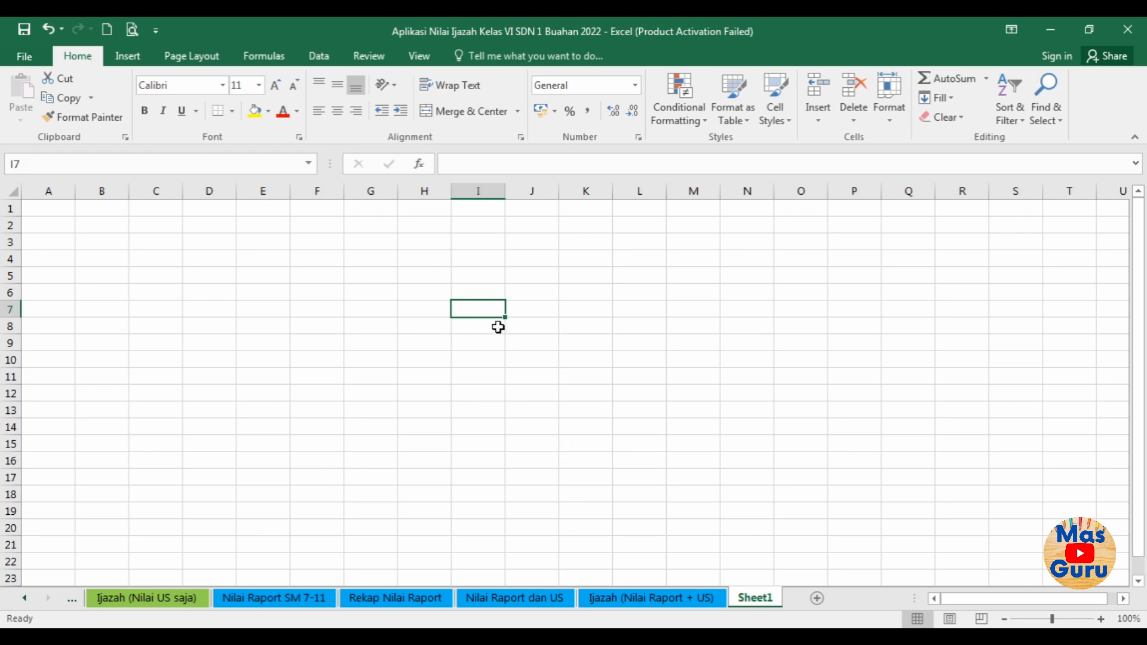
pyautogui.click(263, 55)
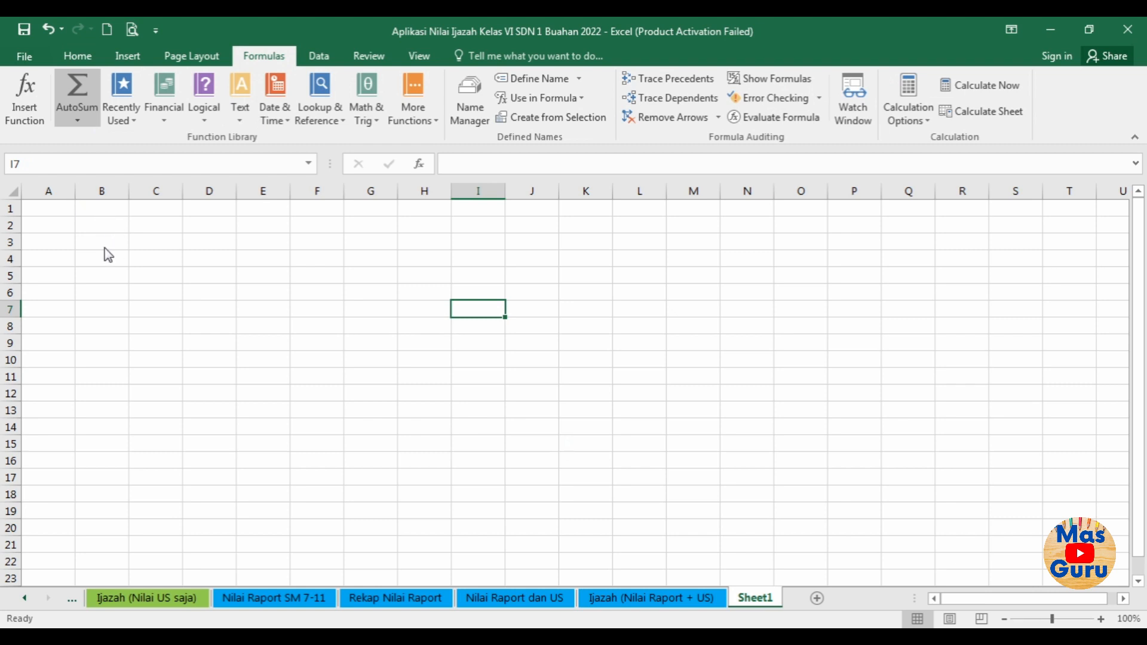
pyautogui.hotkey('shift', 'F3')
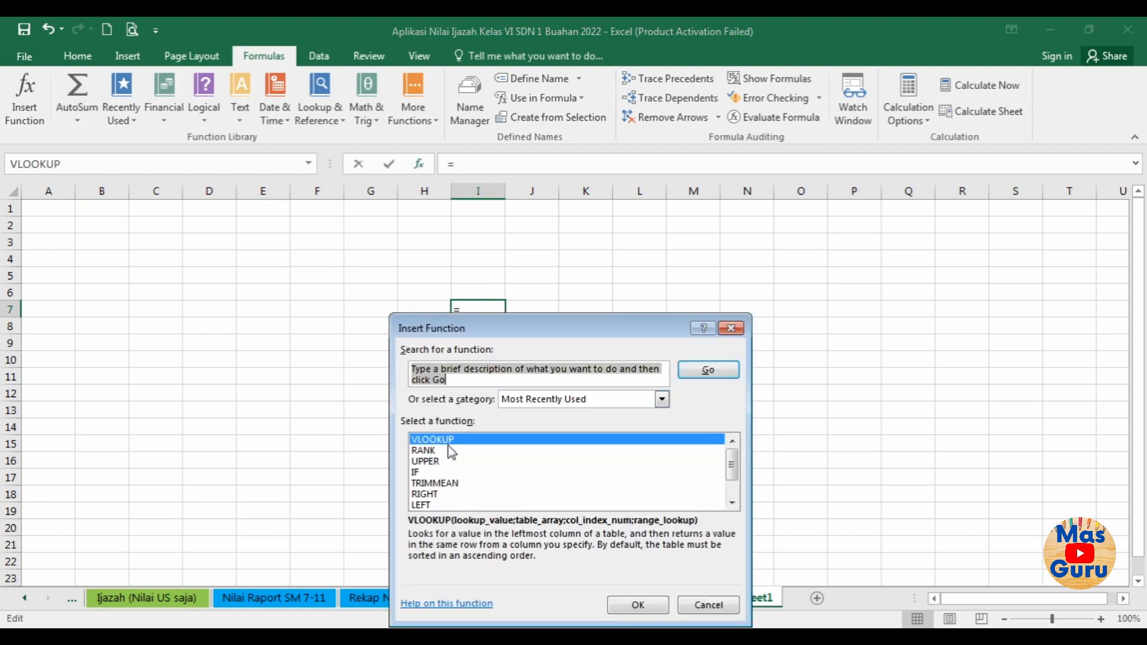
pyautogui.click(631, 605)
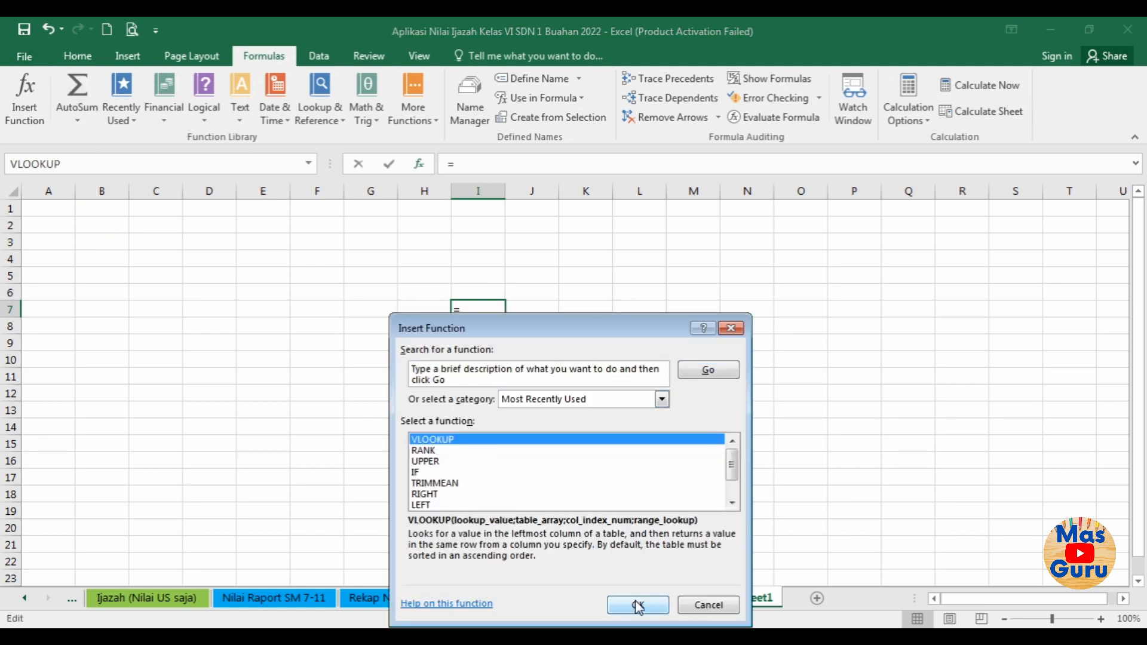
pyautogui.moveTo(494, 345); pyautogui.dragTo(657, 323)
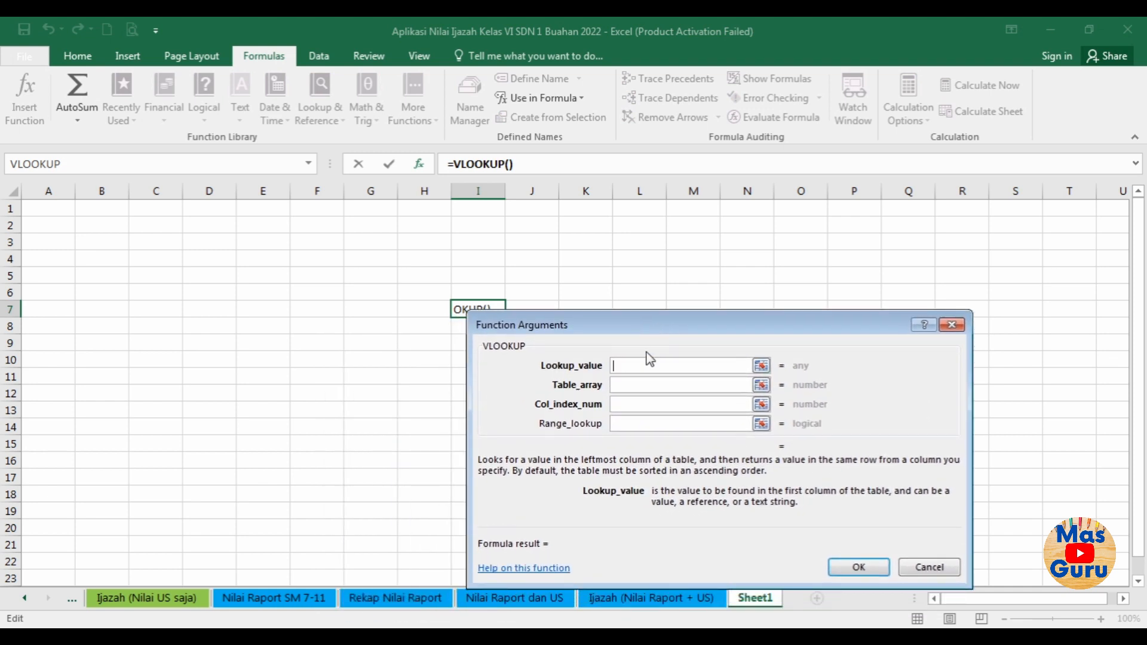
pyautogui.click(505, 600)
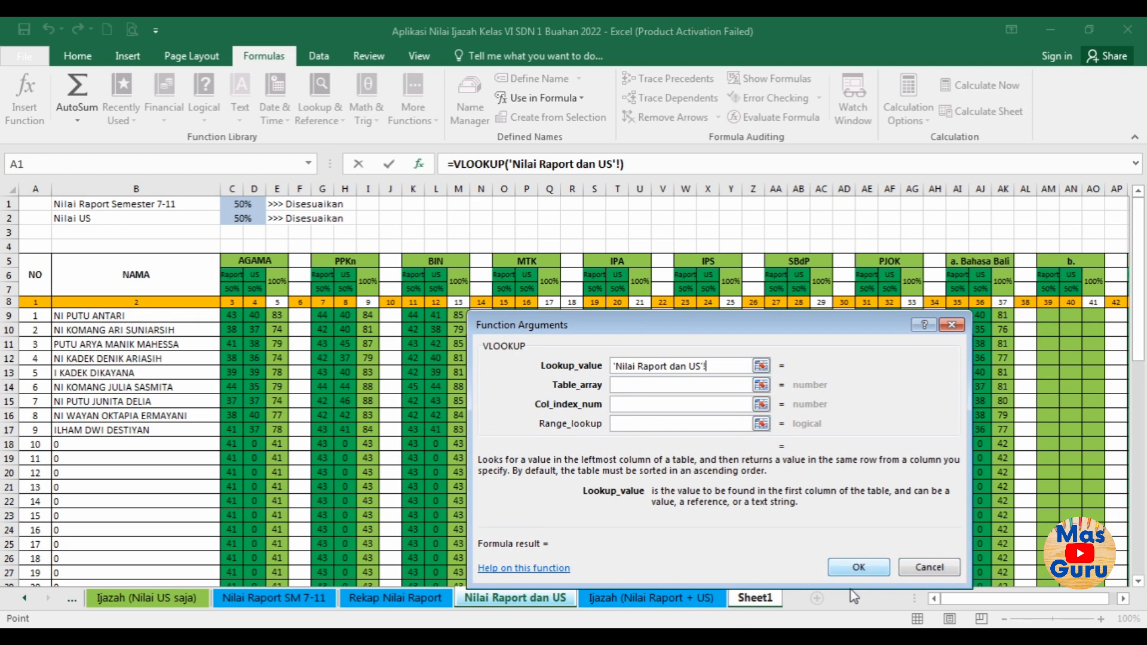
pyautogui.click(754, 599)
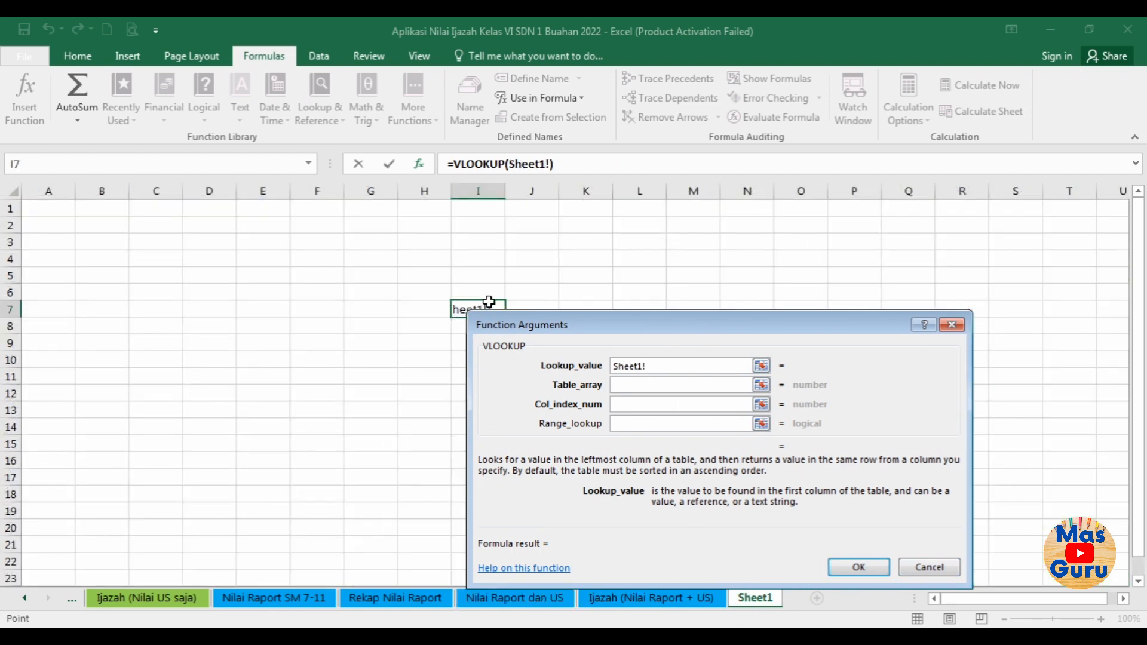
pyautogui.click(592, 275)
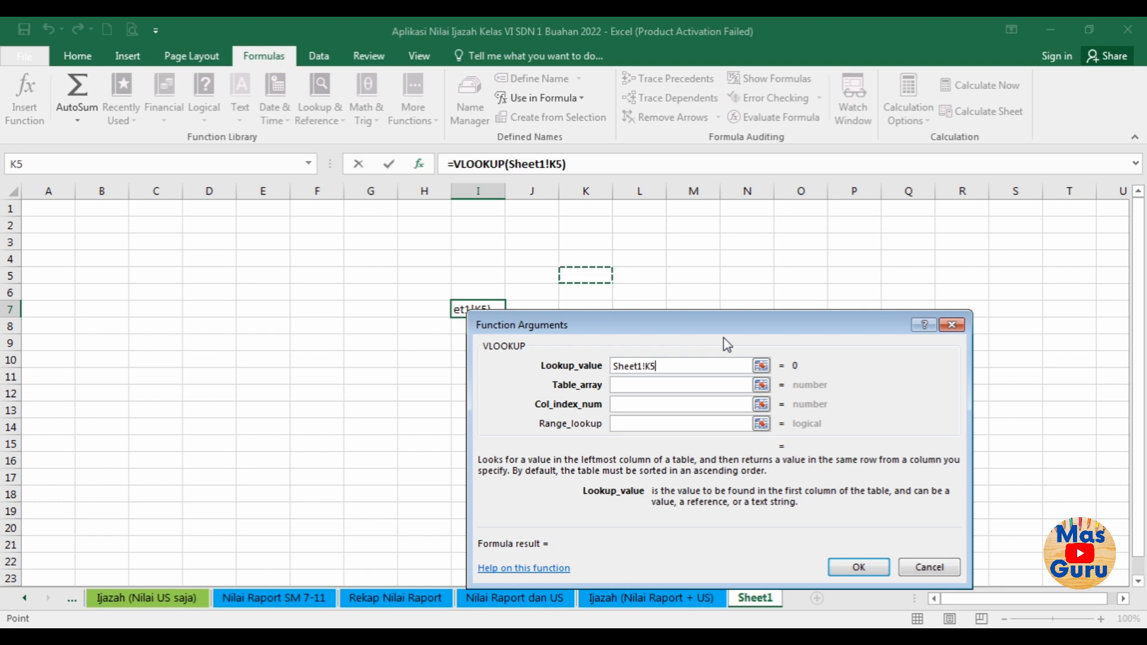
pyautogui.click(635, 603)
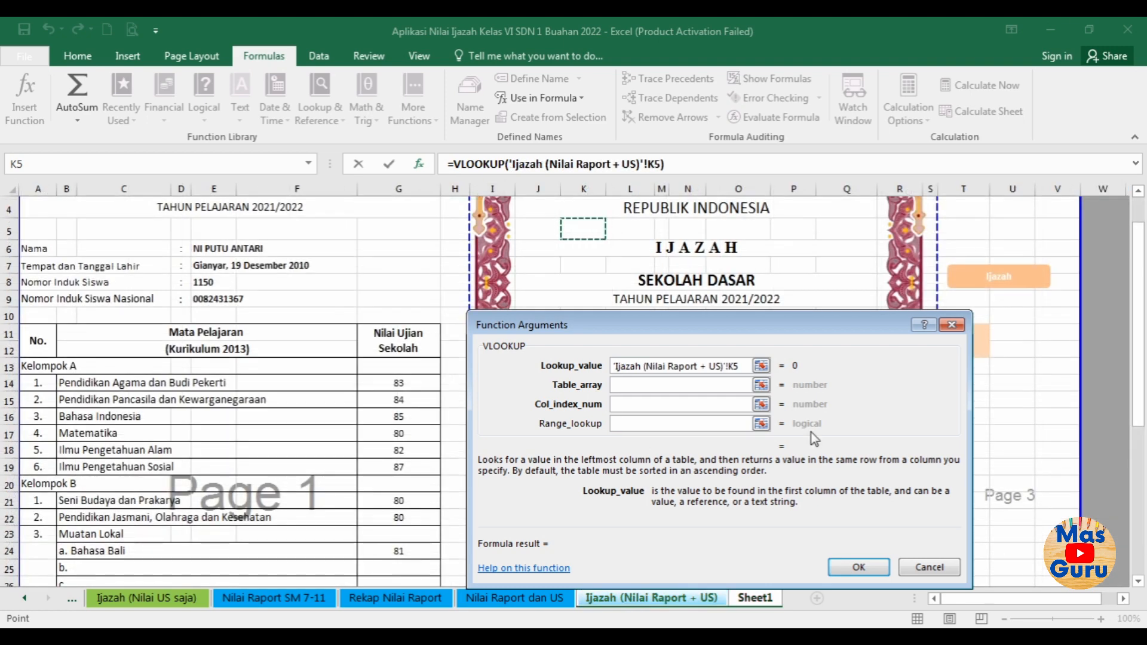
pyautogui.moveTo(880, 331); pyautogui.dragTo(772, 307)
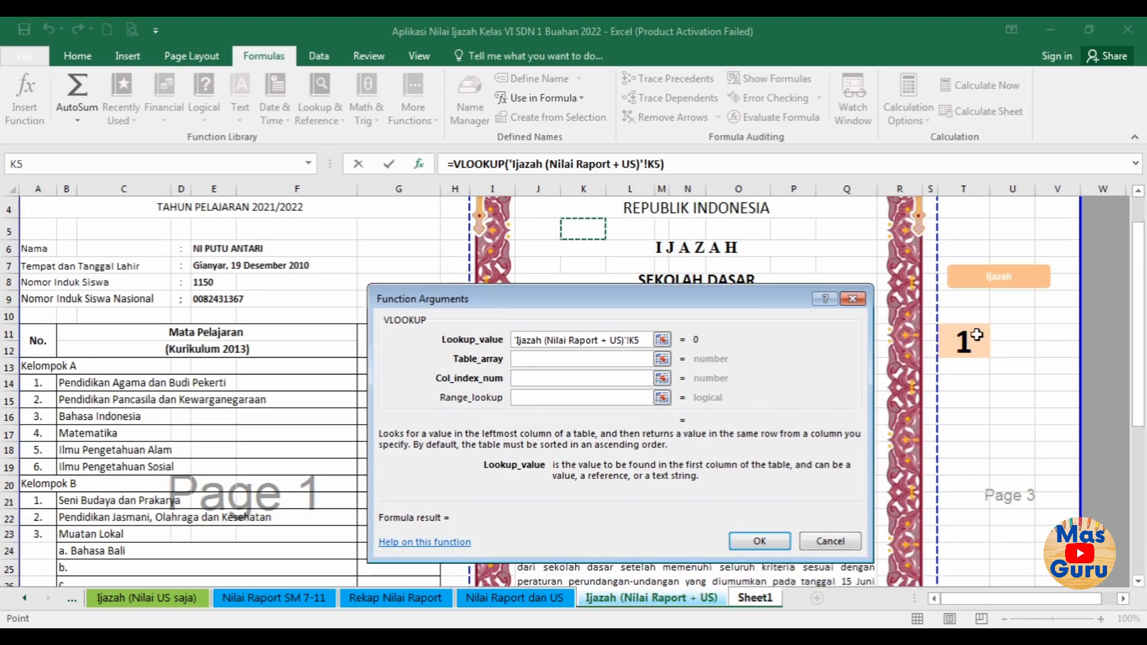
pyautogui.click(753, 600)
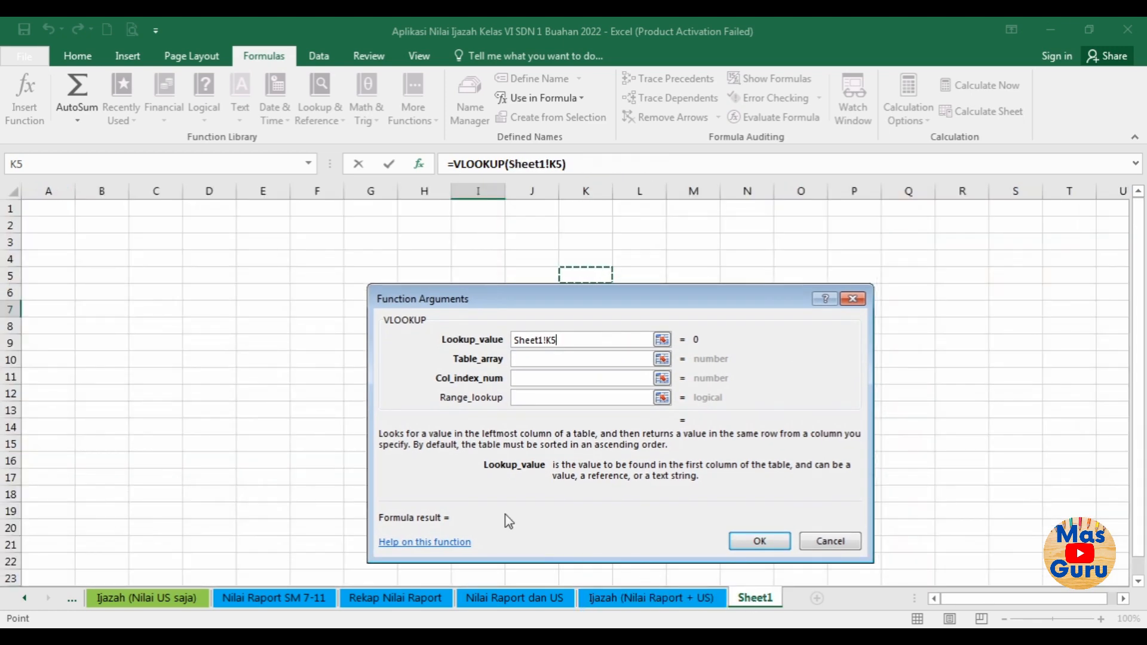
pyautogui.moveTo(593, 314); pyautogui.dragTo(626, 338)
pyautogui.click(620, 357)
pyautogui.click(602, 276)
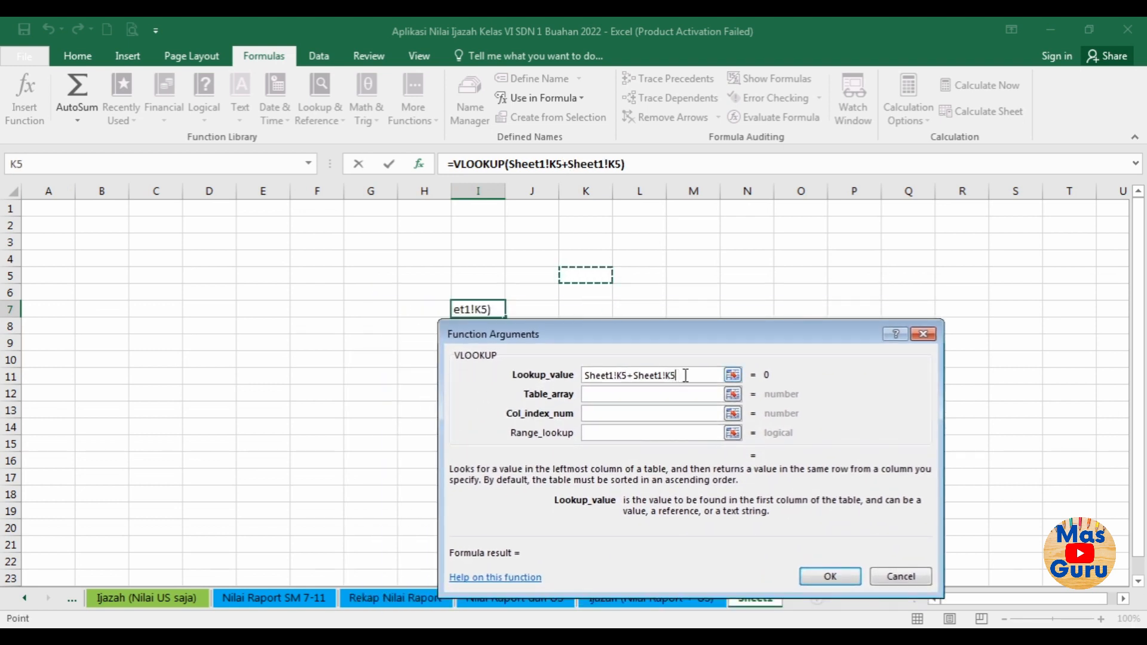
pyautogui.moveTo(681, 376); pyautogui.dragTo(585, 375)
pyautogui.press('BackSpace')
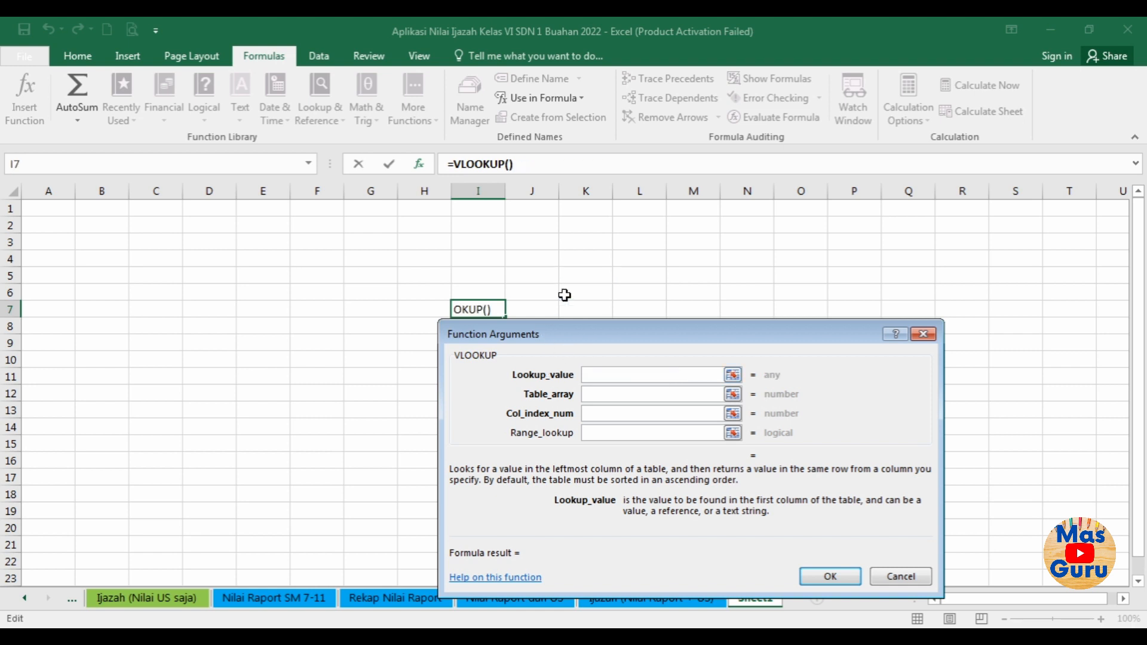
# Set the lookup value to absolute reference Sheet1!$K$5 and the table array to 'Nilai Raport dan US'!$A$5:$AO$36.
pyautogui.click(581, 275)
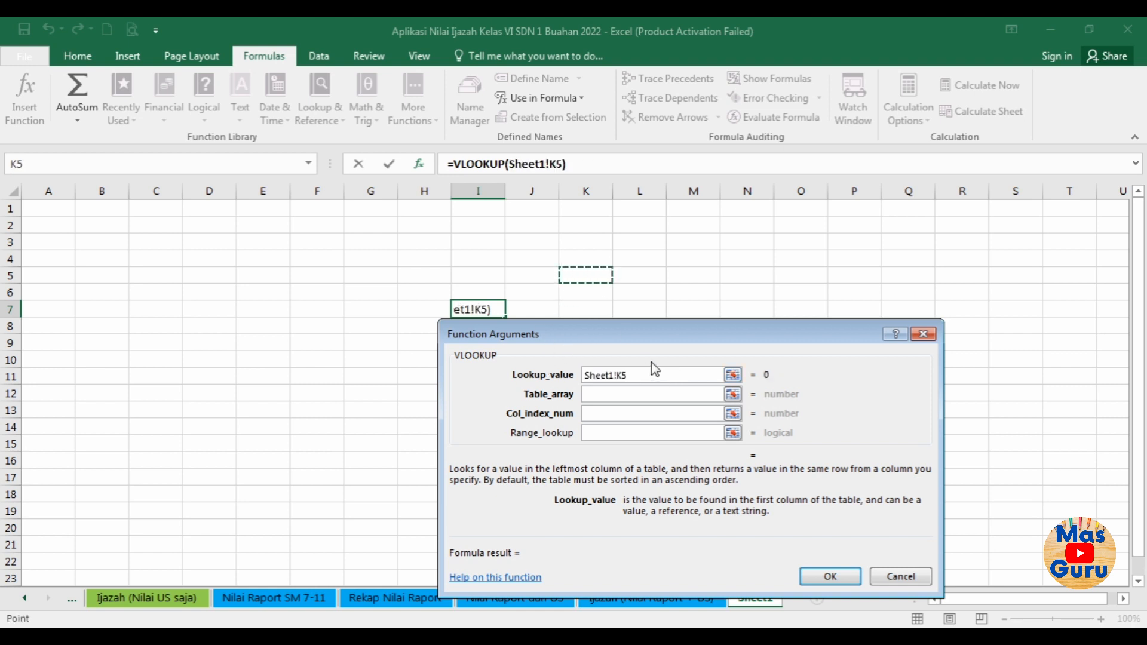
pyautogui.press('F4')
pyautogui.click(623, 394)
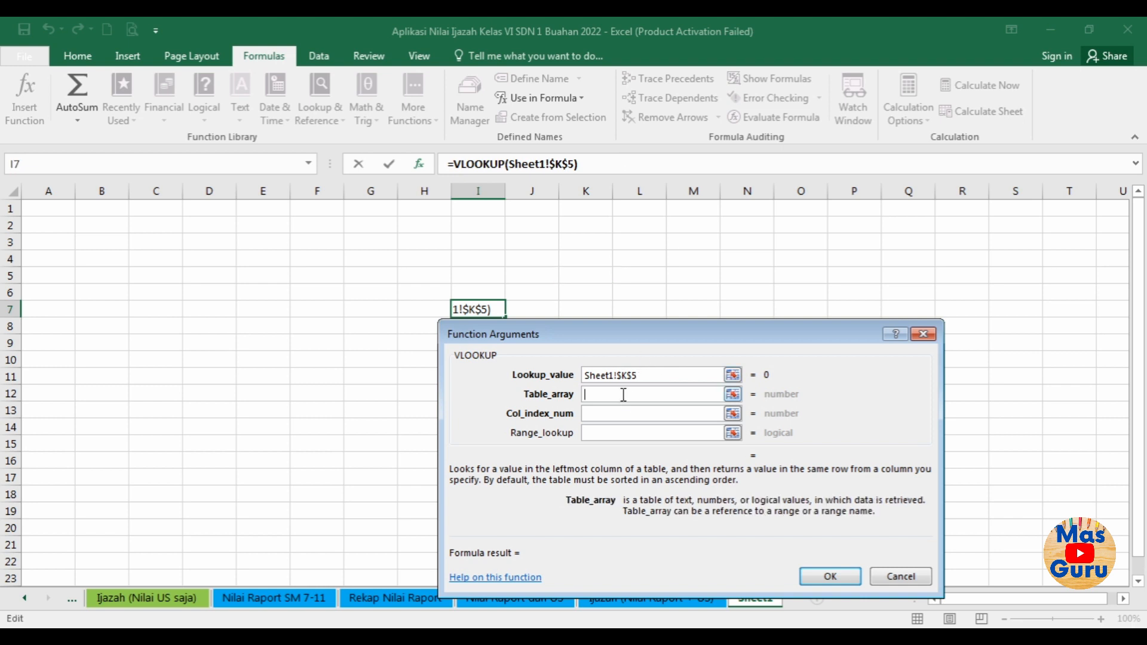
pyautogui.moveTo(659, 333); pyautogui.dragTo(669, 309)
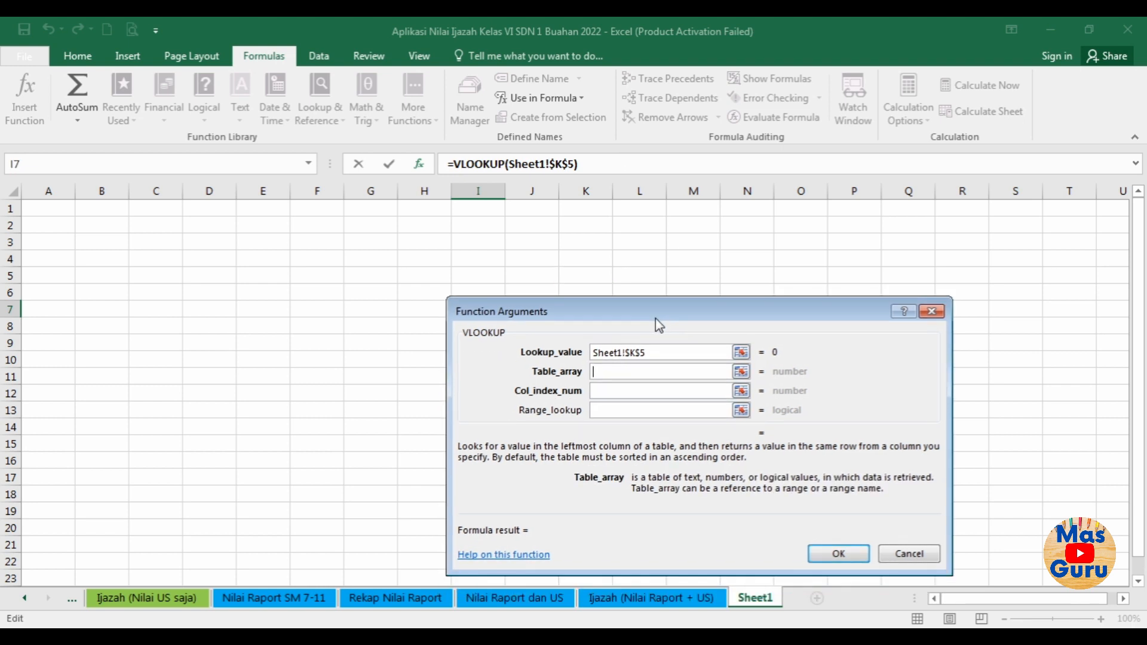
pyautogui.click(530, 599)
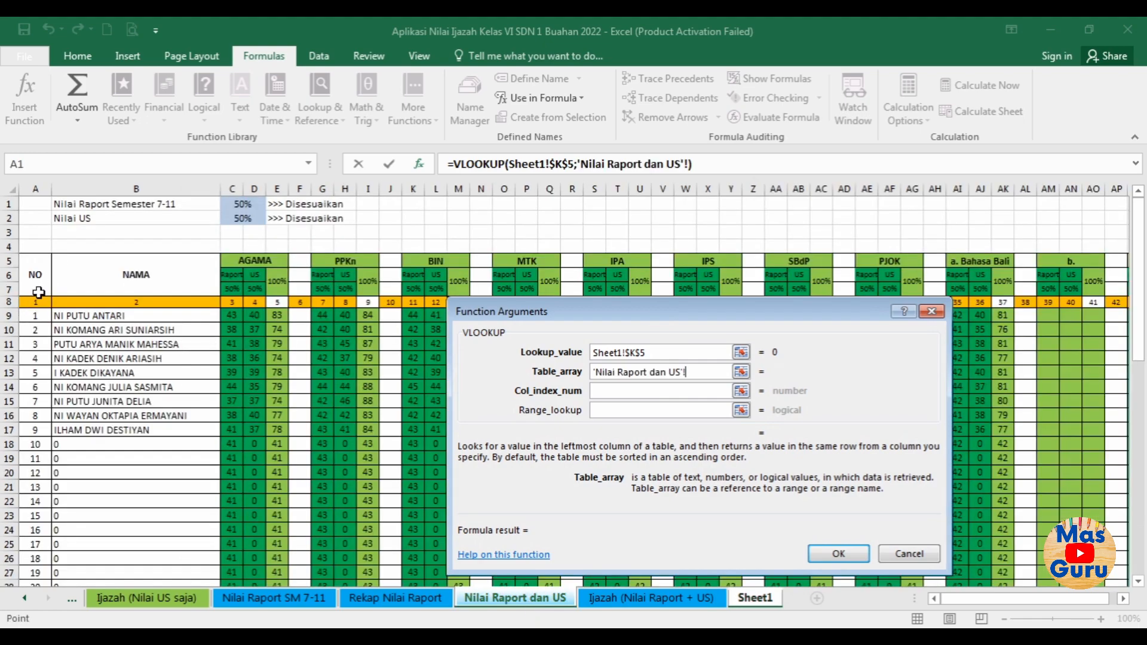
pyautogui.moveTo(35, 283); pyautogui.dragTo(1083, 420)
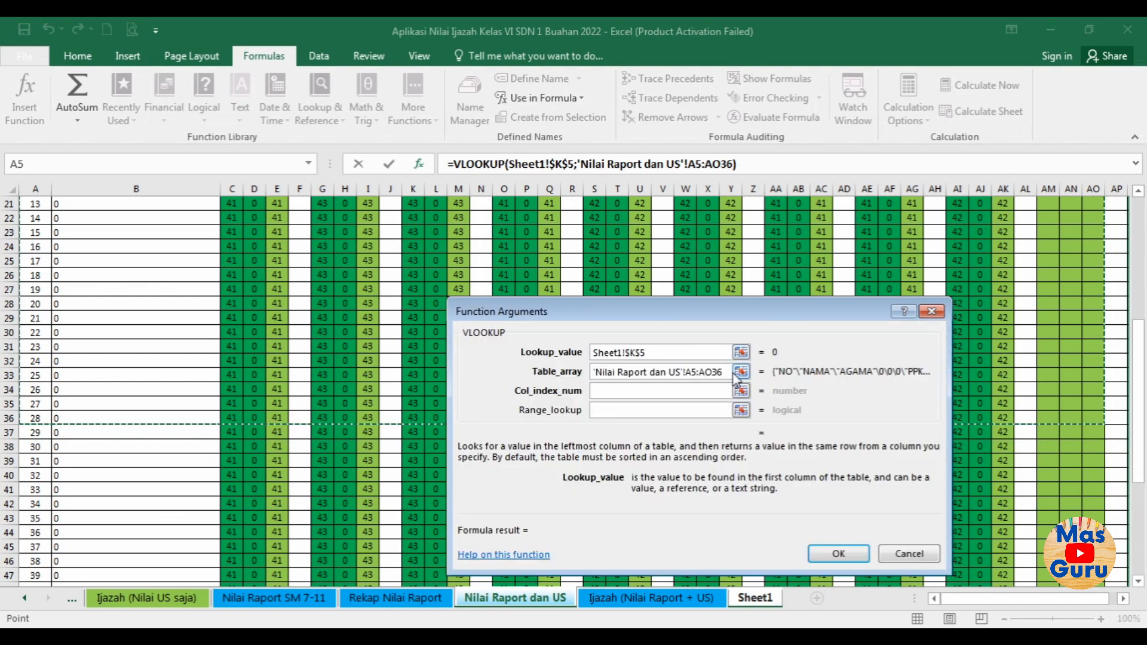
pyautogui.press('F4')
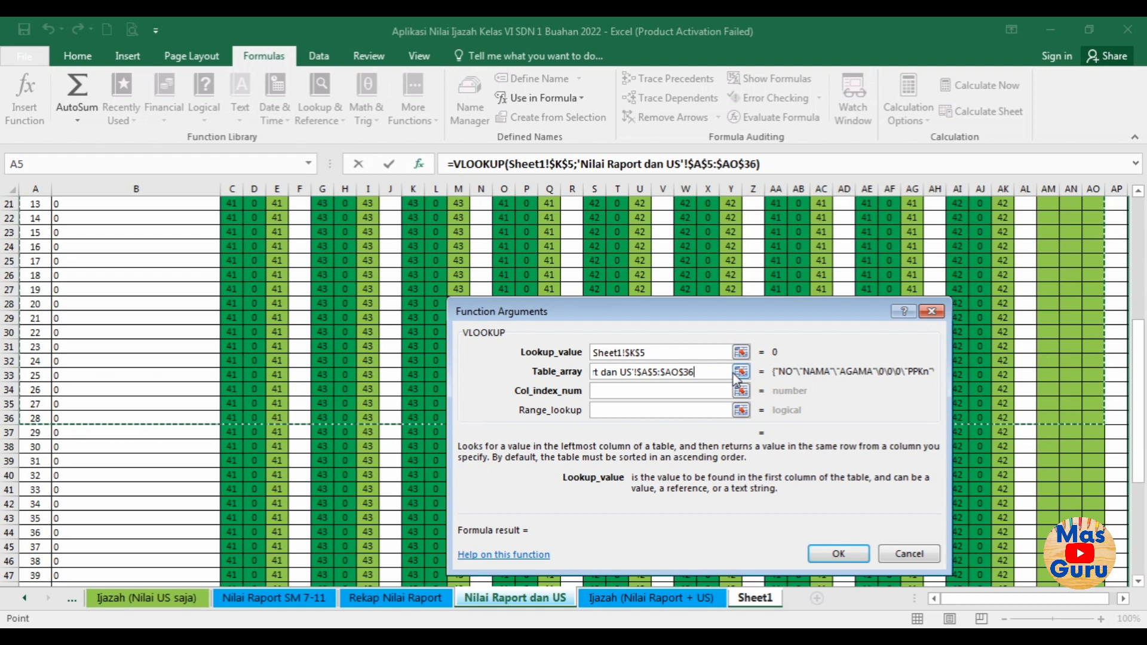
pyautogui.click(696, 393)
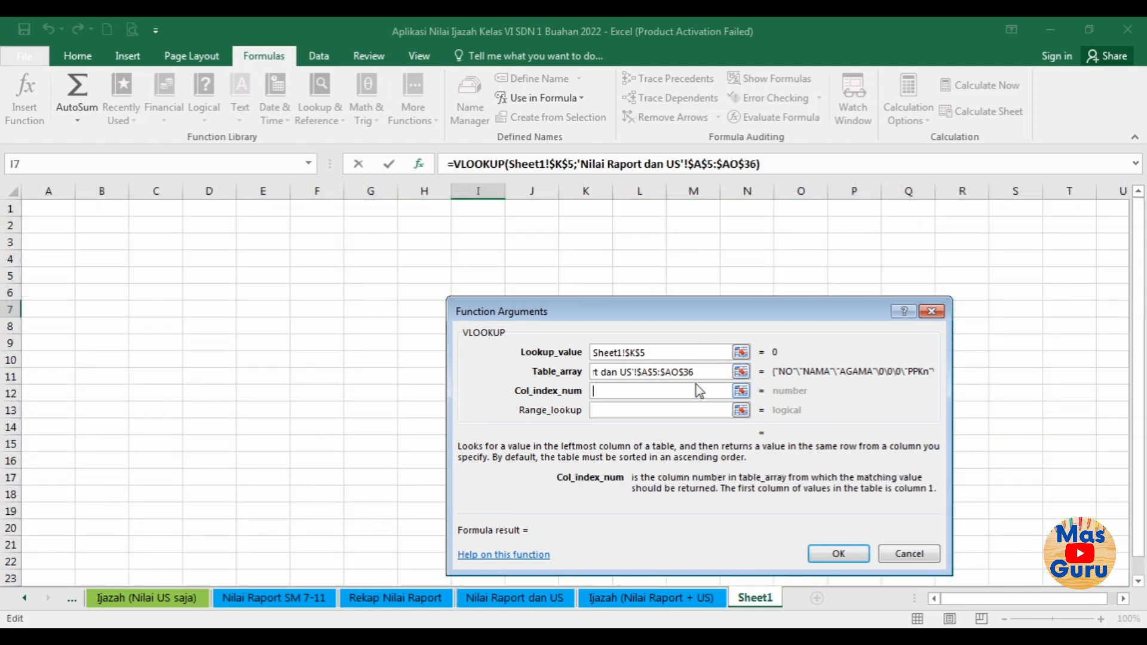
pyautogui.write('7')
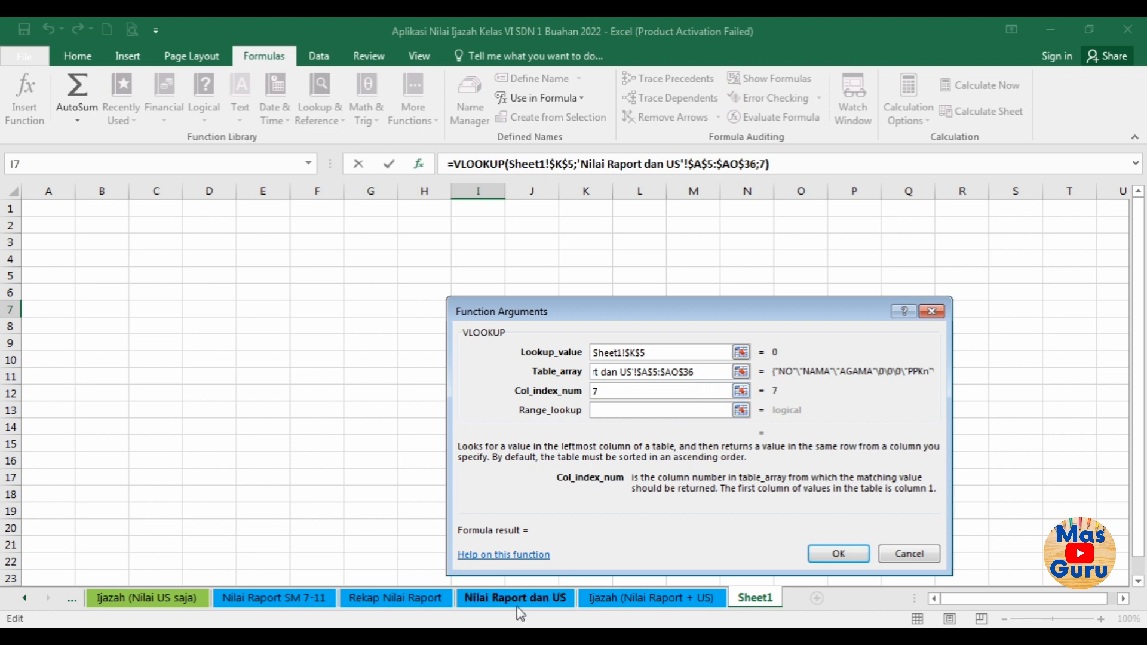
pyautogui.write('+')
pyautogui.click(610, 599)
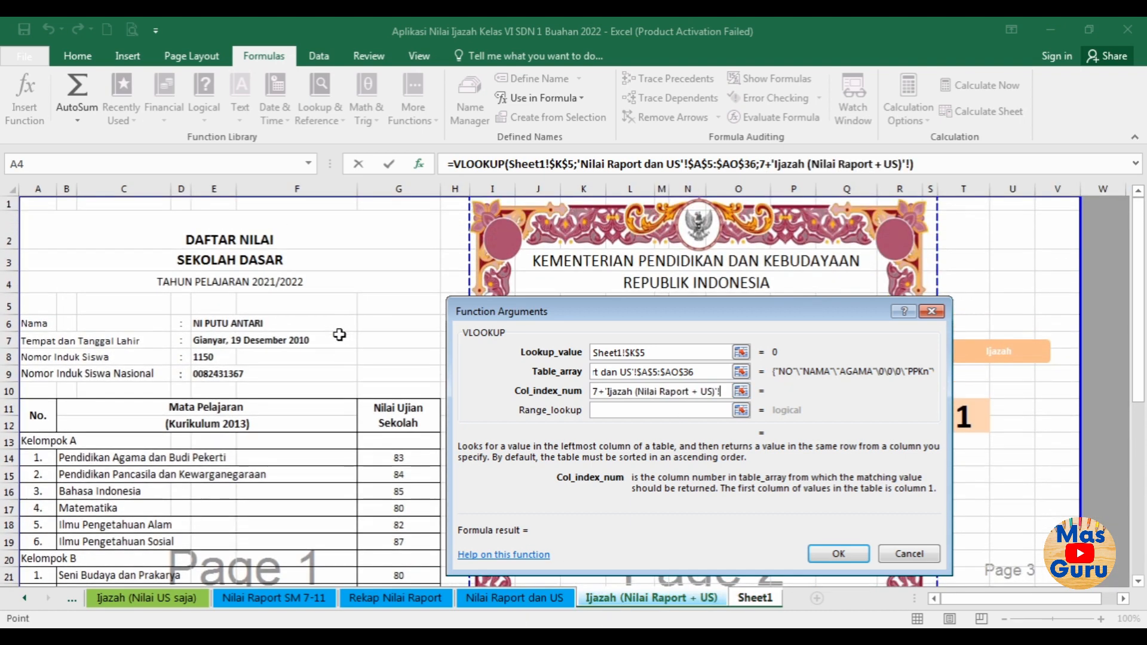
pyautogui.click(489, 597)
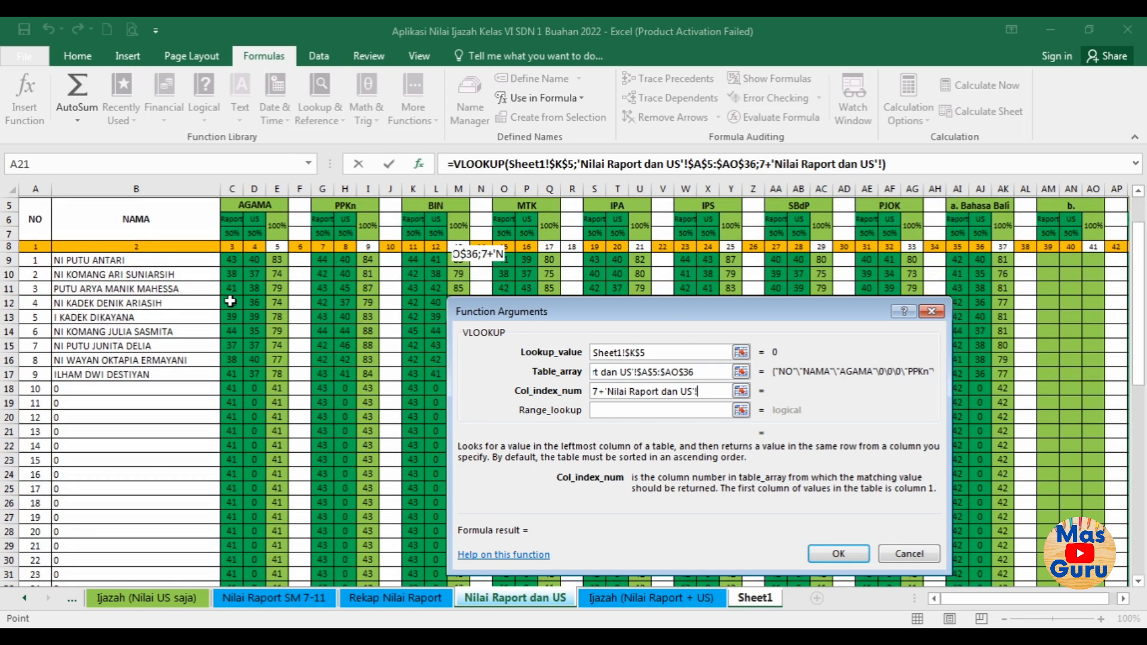
pyautogui.scroll(-2, 233, 288)
pyautogui.scroll(1, 282, 217)
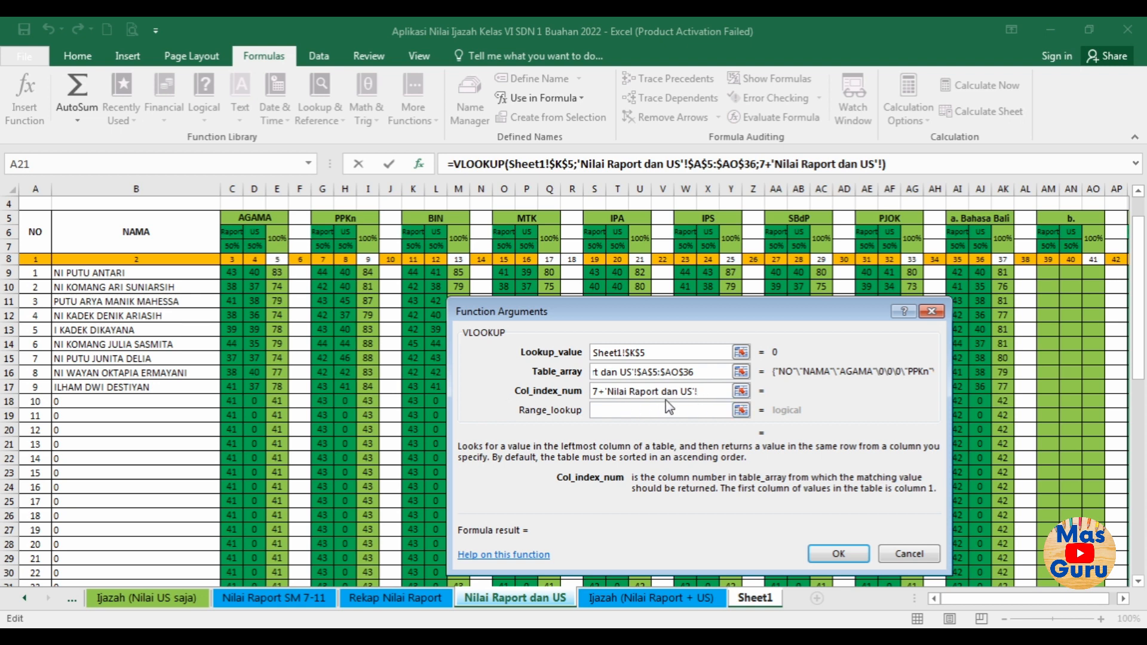
# Set the VLOOKUP column index to 5, leave the range lookup blank, and complete the formula.
pyautogui.moveTo(711, 398); pyautogui.dragTo(518, 383)
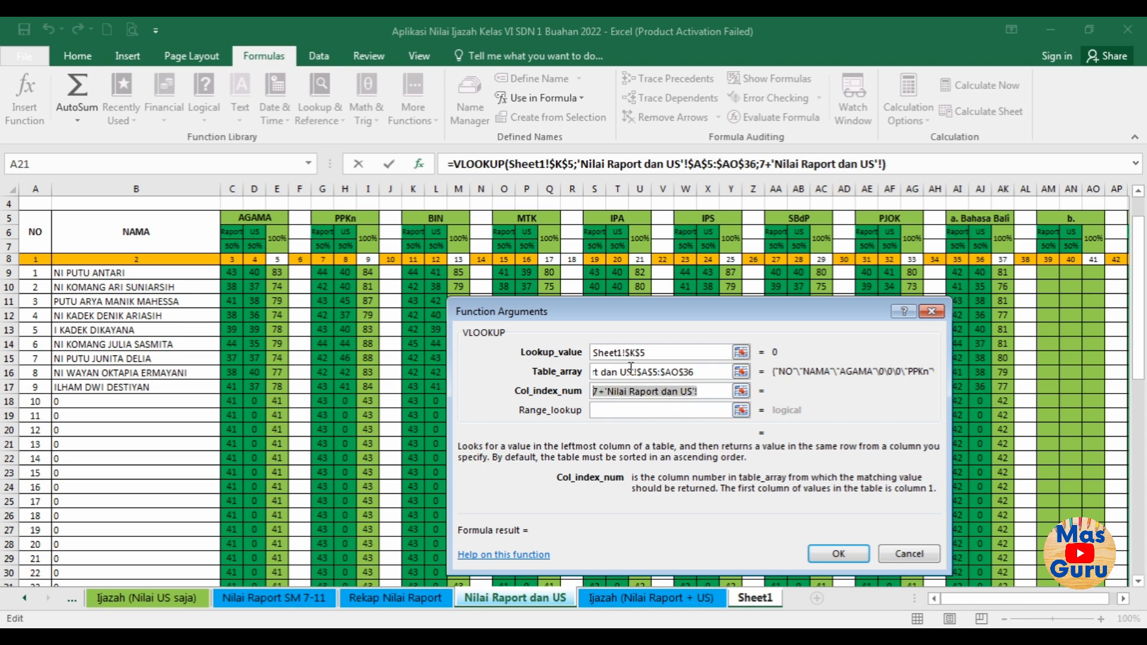
pyautogui.write('5')
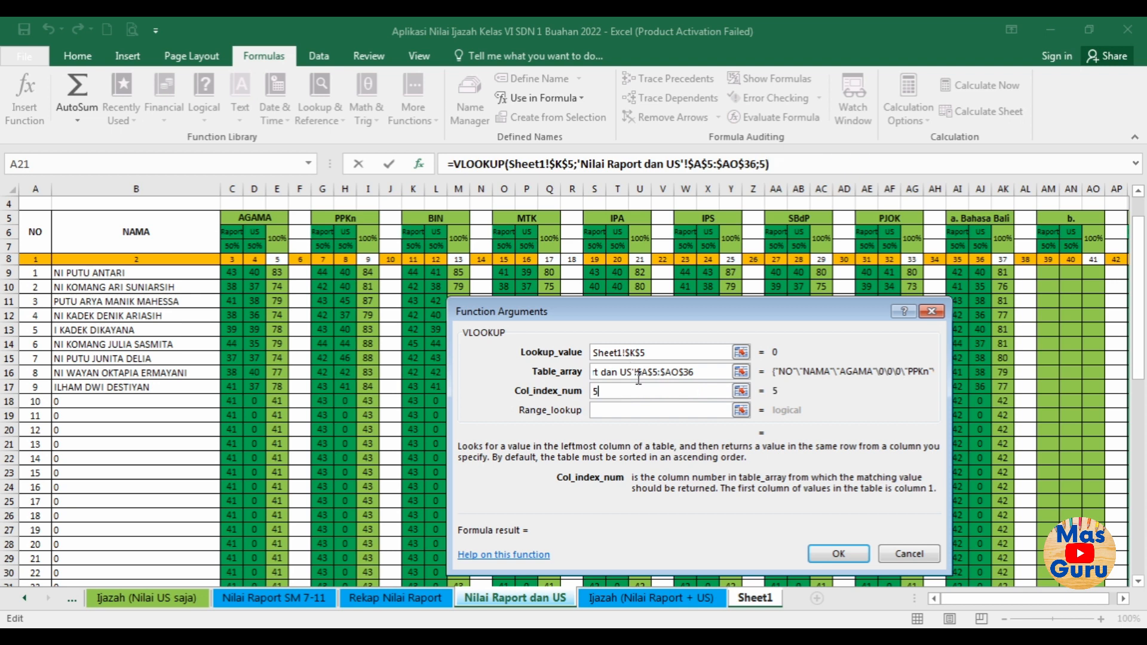
pyautogui.click(666, 411)
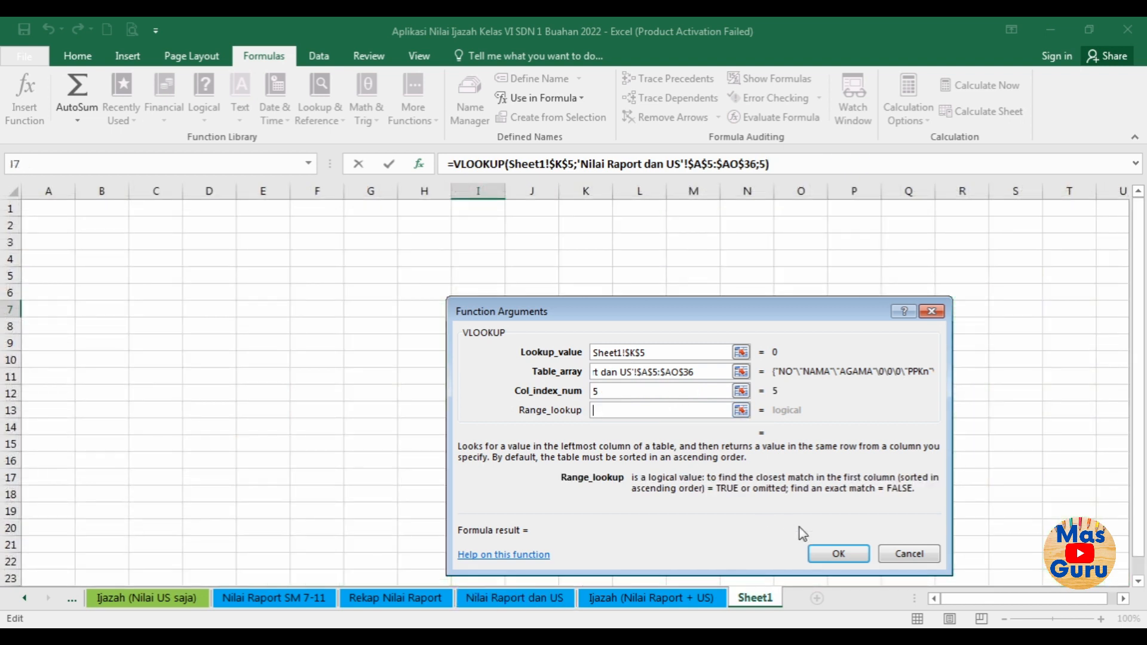
pyautogui.click(837, 555)
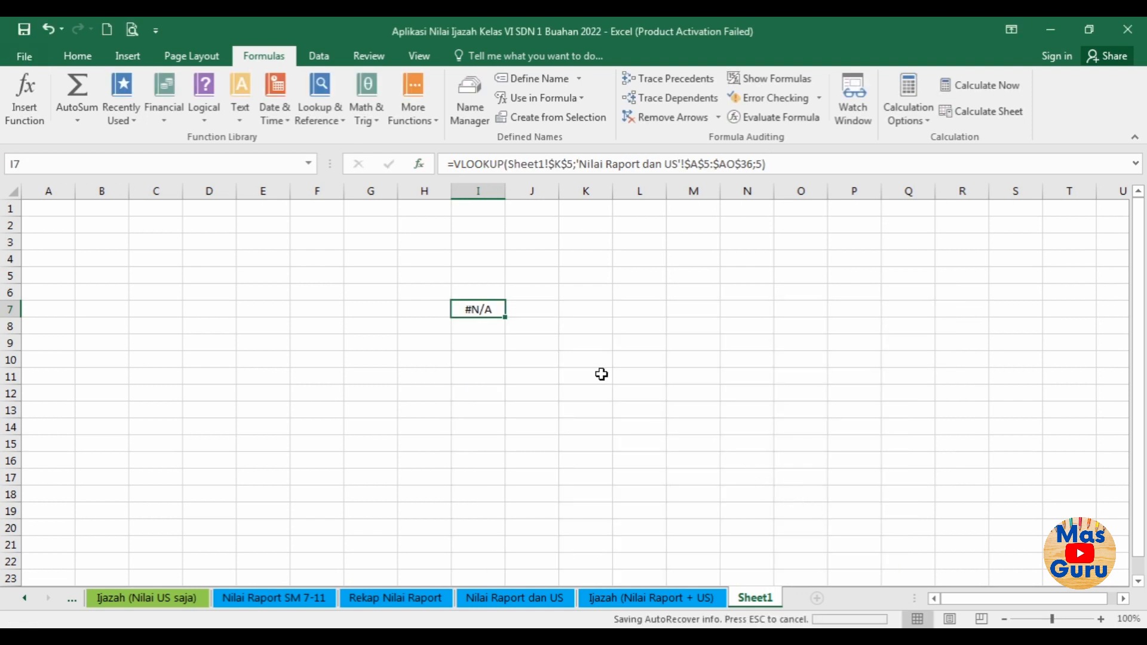
# Check the VLOOKUP formula in cell I7 against its lookup cell K5.
pyautogui.moveTo(572, 258); pyautogui.dragTo(573, 270)
pyautogui.click(573, 270)
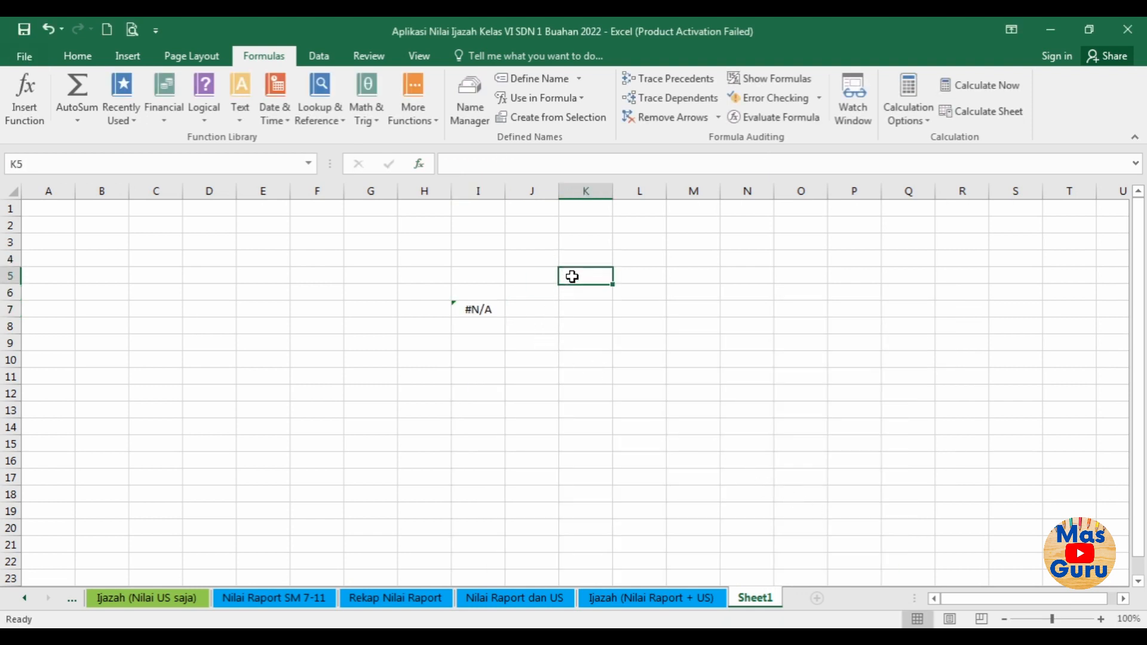
pyautogui.click(476, 297)
pyautogui.click(475, 307)
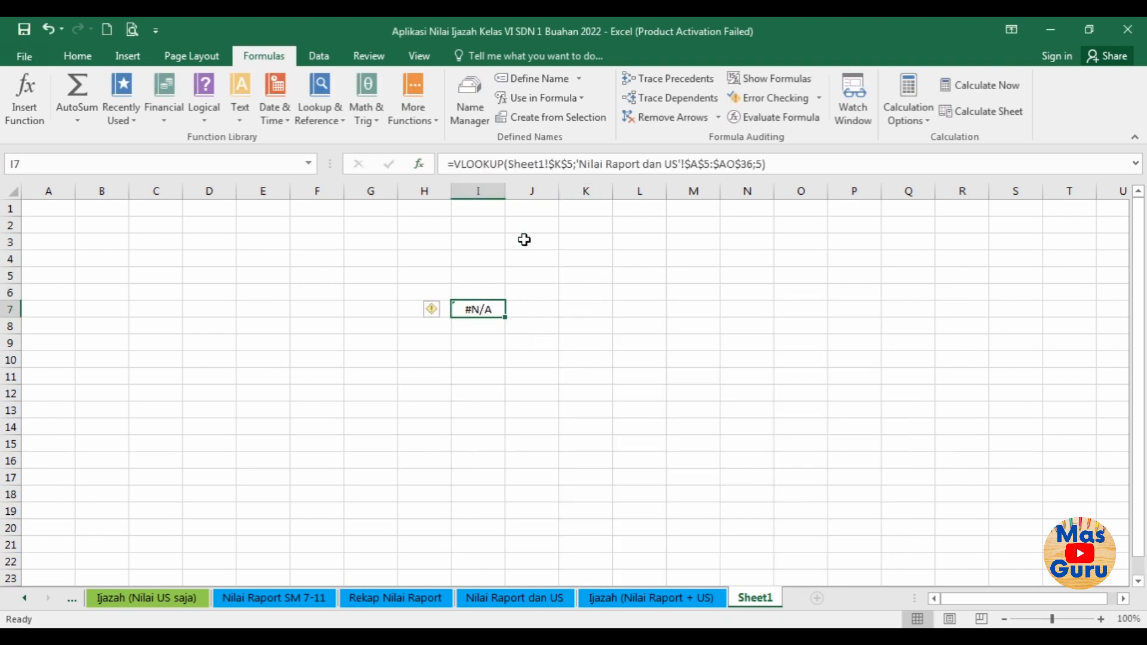
pyautogui.click(614, 161)
pyautogui.click(647, 287)
# Enter 1 in cell K5 and replace it with 2 to test the VLOOKUP formula in I7.
pyautogui.click(594, 272)
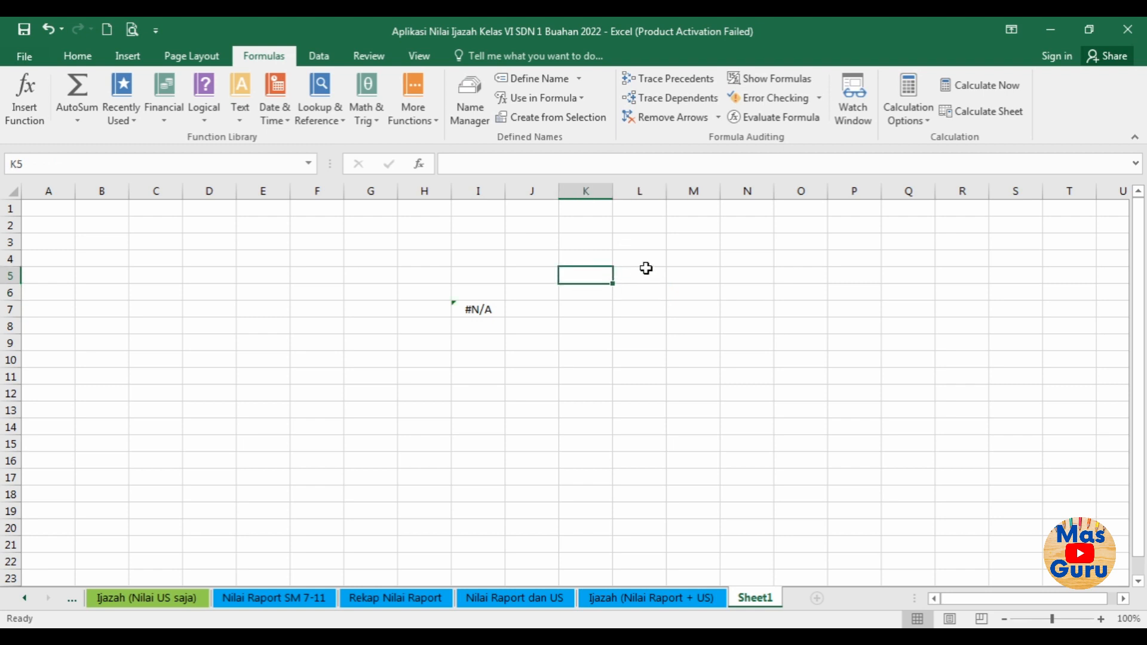
pyautogui.write('1')
pyautogui.press('Return')
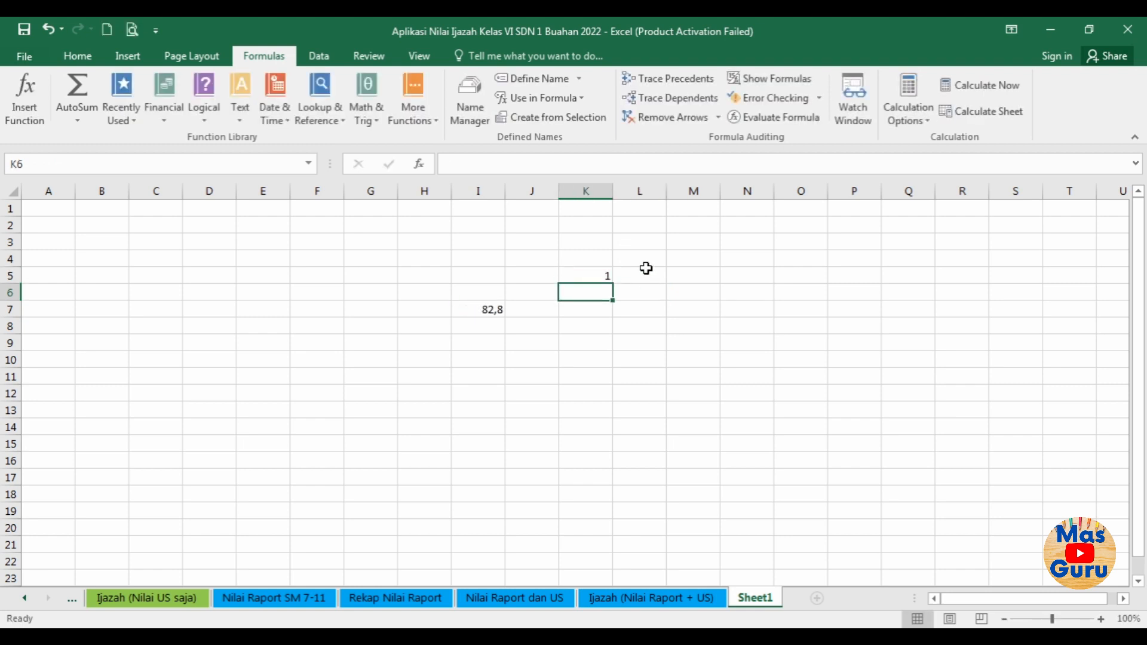
pyautogui.press('Up')
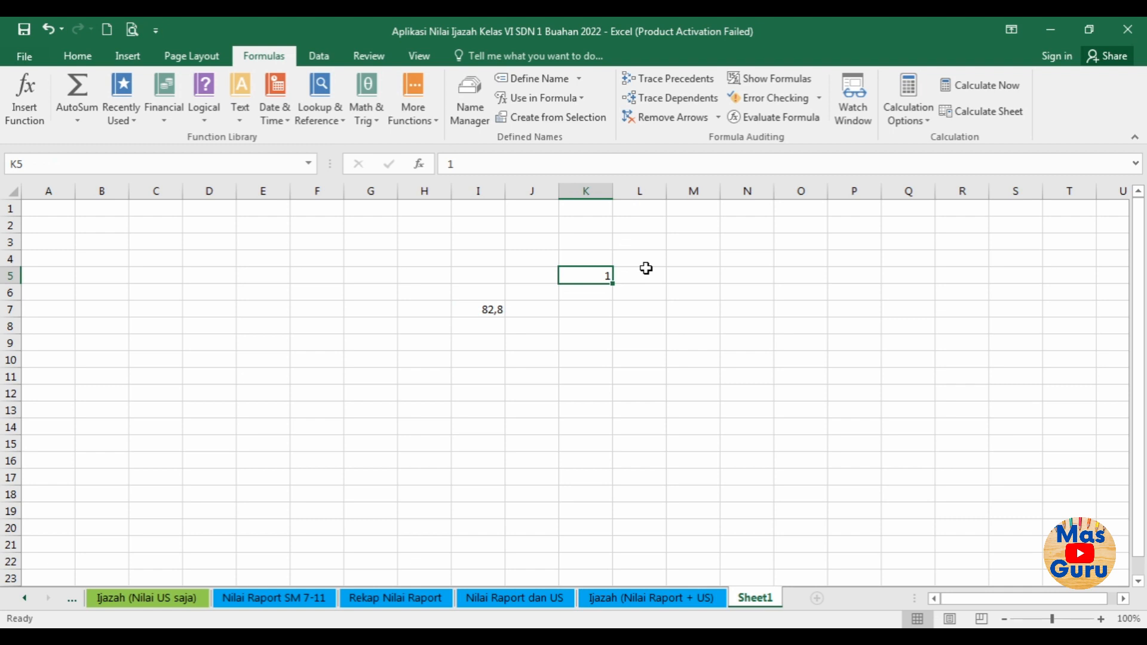
pyautogui.write('2')
pyautogui.press('Return')
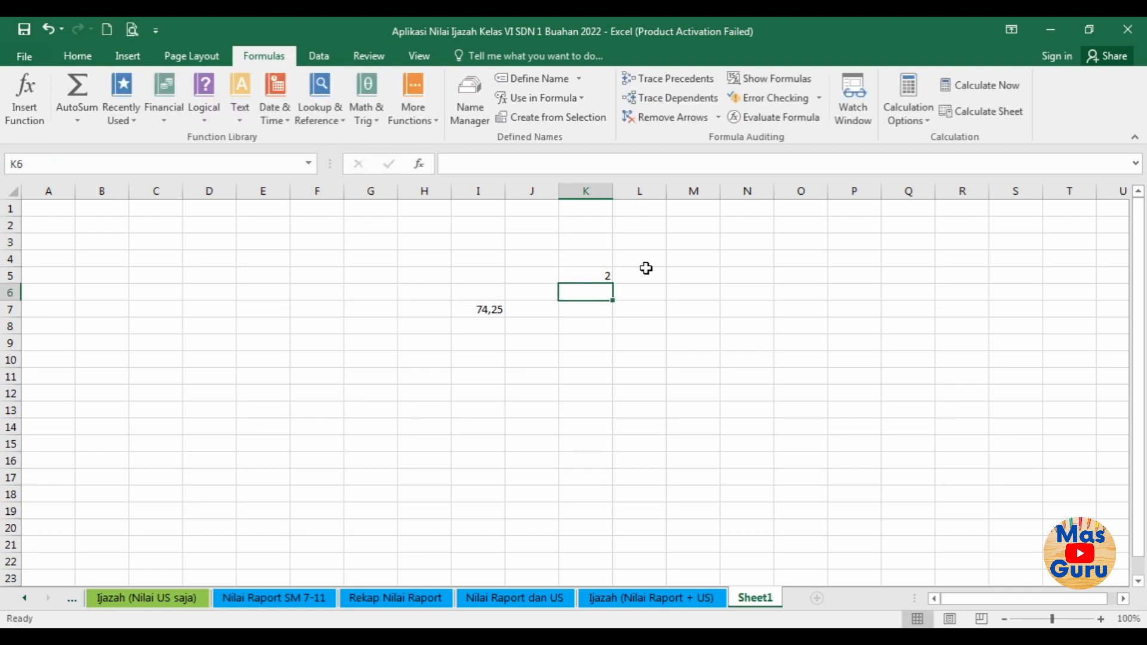
pyautogui.click(653, 323)
pyautogui.click(597, 358)
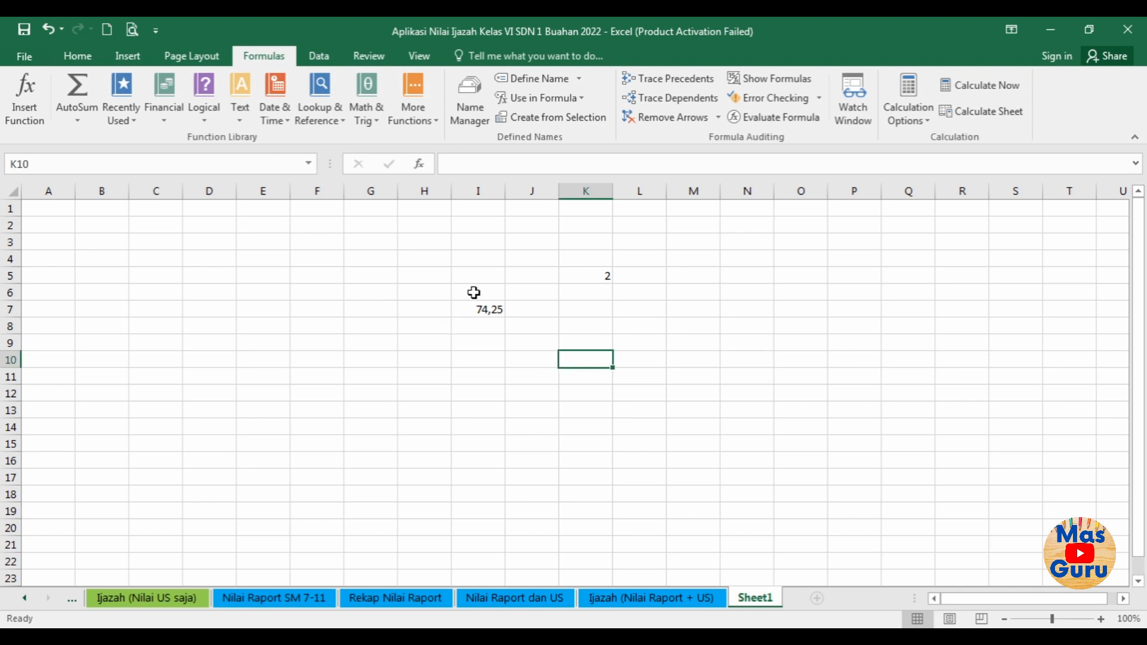
# Inspect the VLOOKUP formula in cell I7.
pyautogui.moveTo(472, 258); pyautogui.dragTo(615, 362)
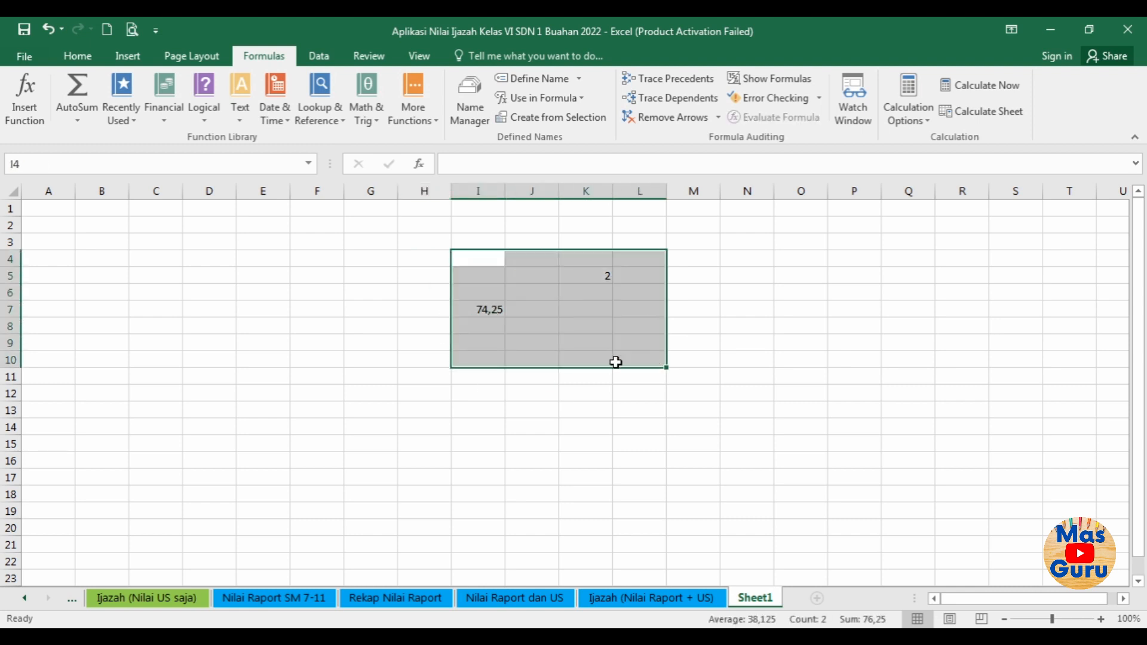
pyautogui.click(573, 346)
pyautogui.click(486, 310)
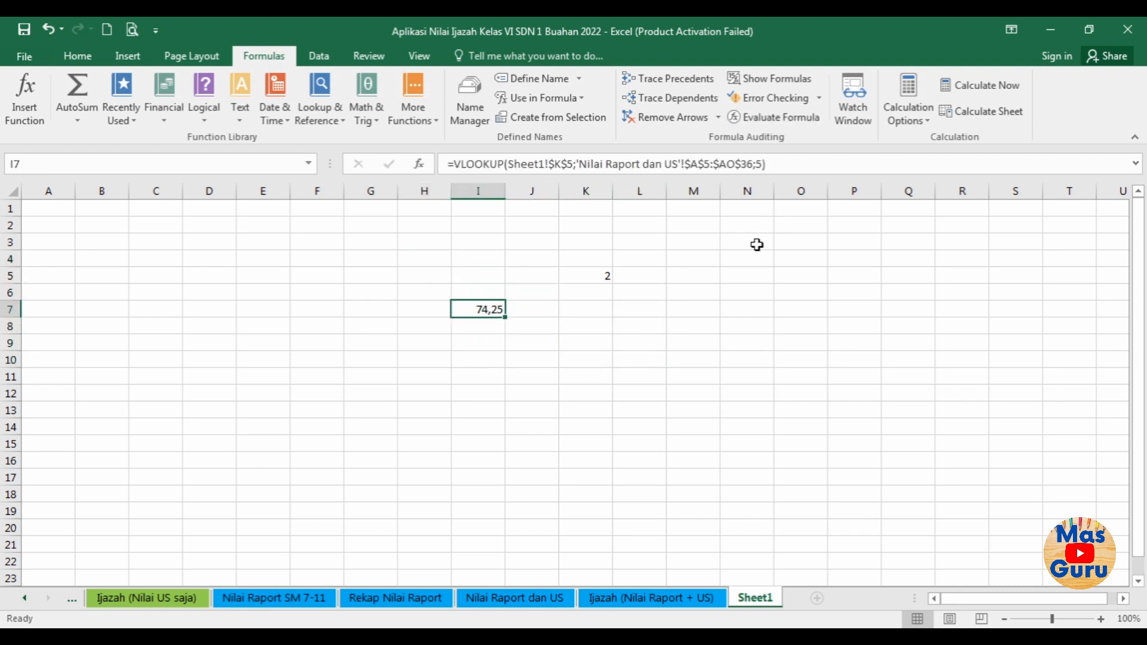
pyautogui.click(538, 361)
# Label the score rows by entering Agama in cell H7 and Bi in cell H8.
pyautogui.click(412, 308)
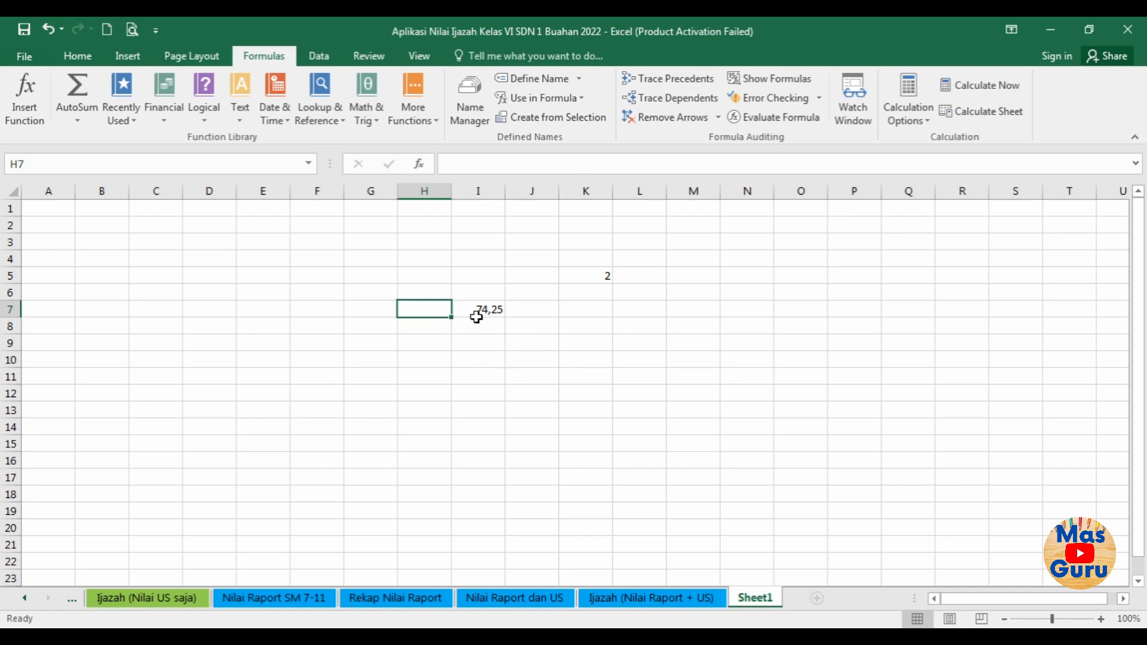
pyautogui.write('Agama')
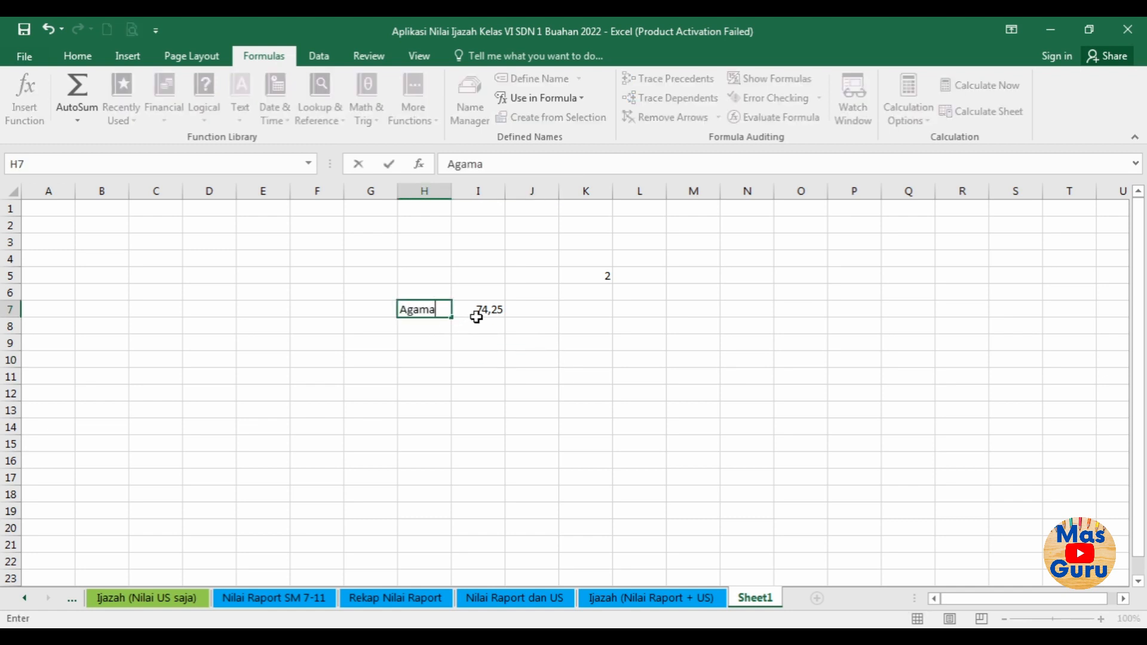
pyautogui.press('Return')
pyautogui.write('Bi')
pyautogui.press('Return')
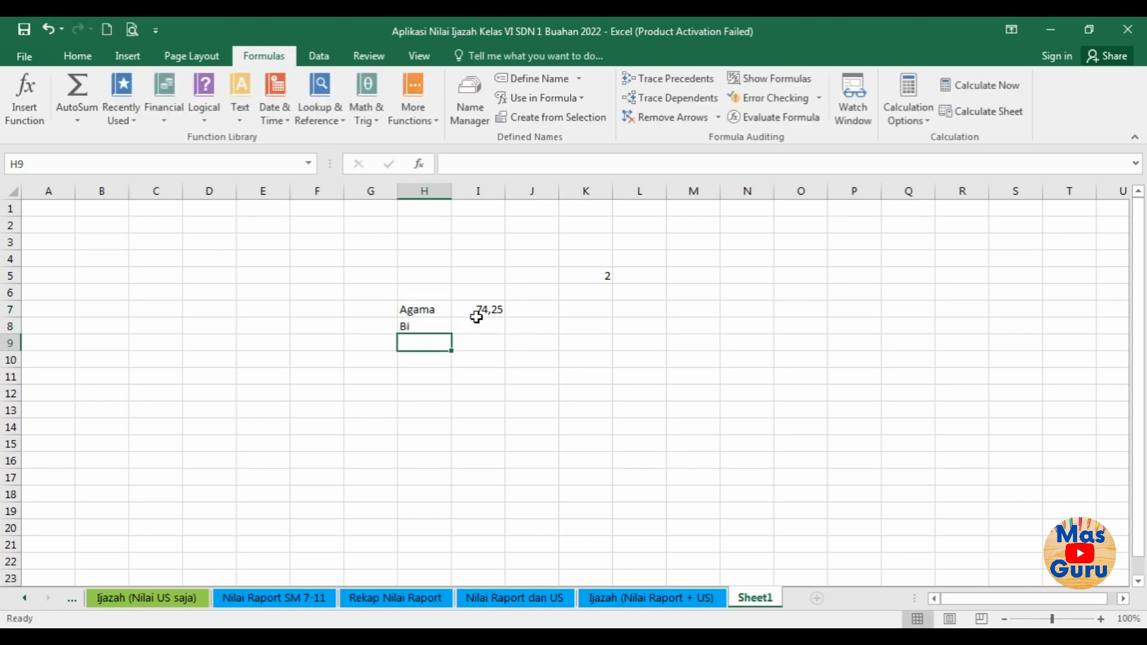
# Copy the VLOOKUP formula cell I7 beside the Agama label.
pyautogui.click(476, 318)
pyautogui.click(478, 310)
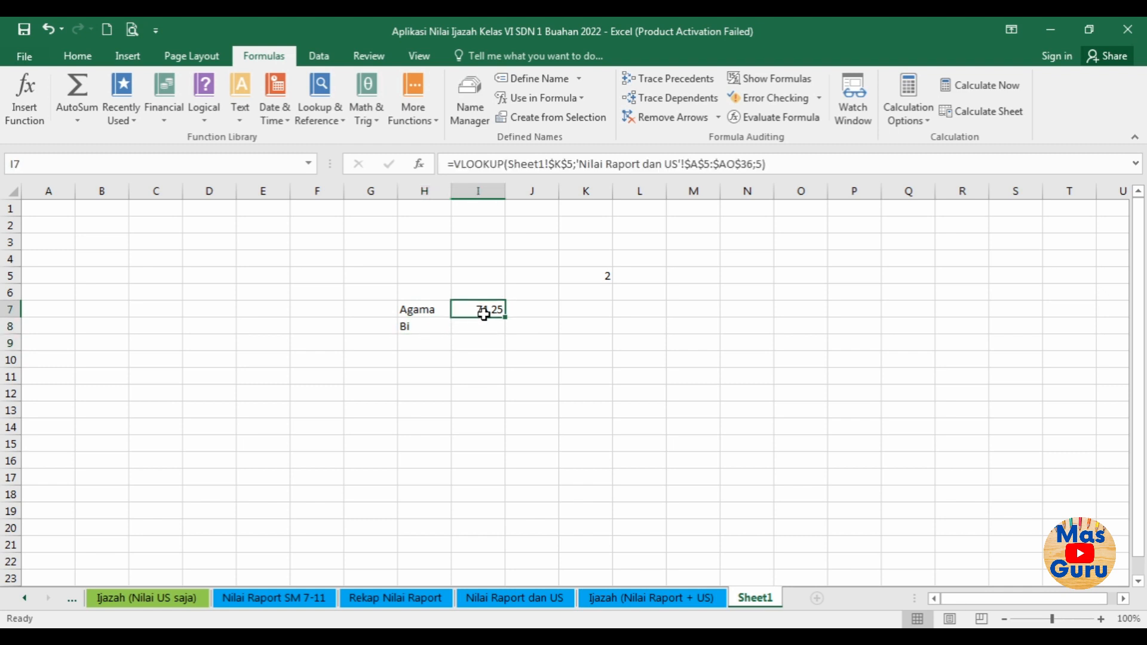
pyautogui.rightClick(484, 310)
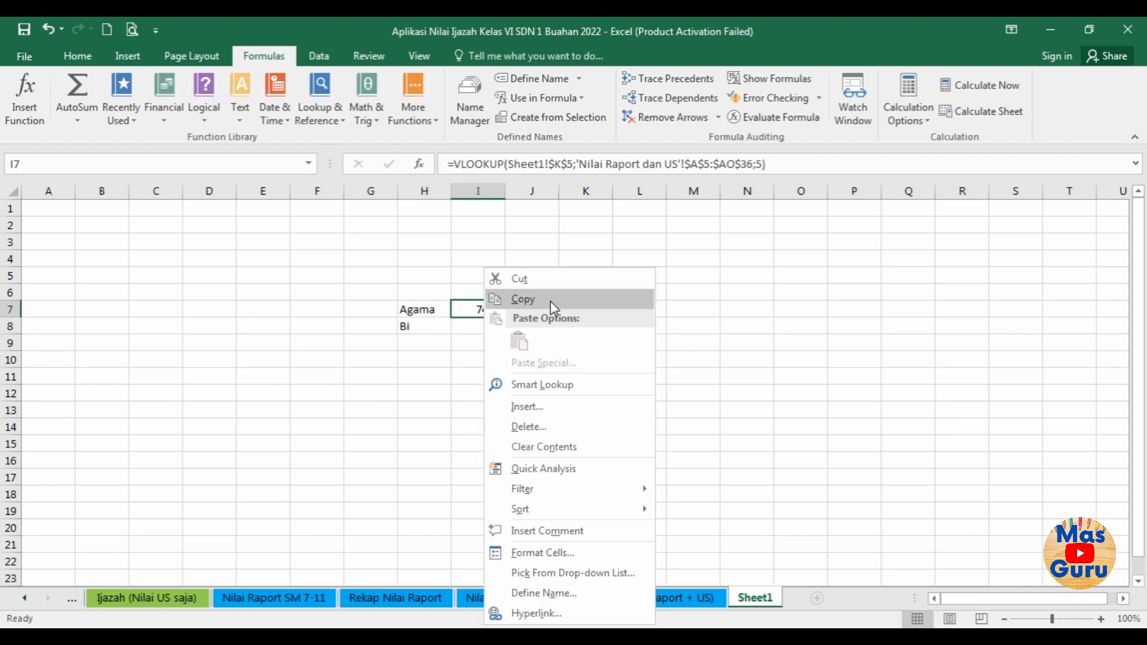
pyautogui.click(550, 301)
# Paste the copied cell into I8 as a value only and check its content.
pyautogui.click(488, 326)
pyautogui.rightClick(488, 326)
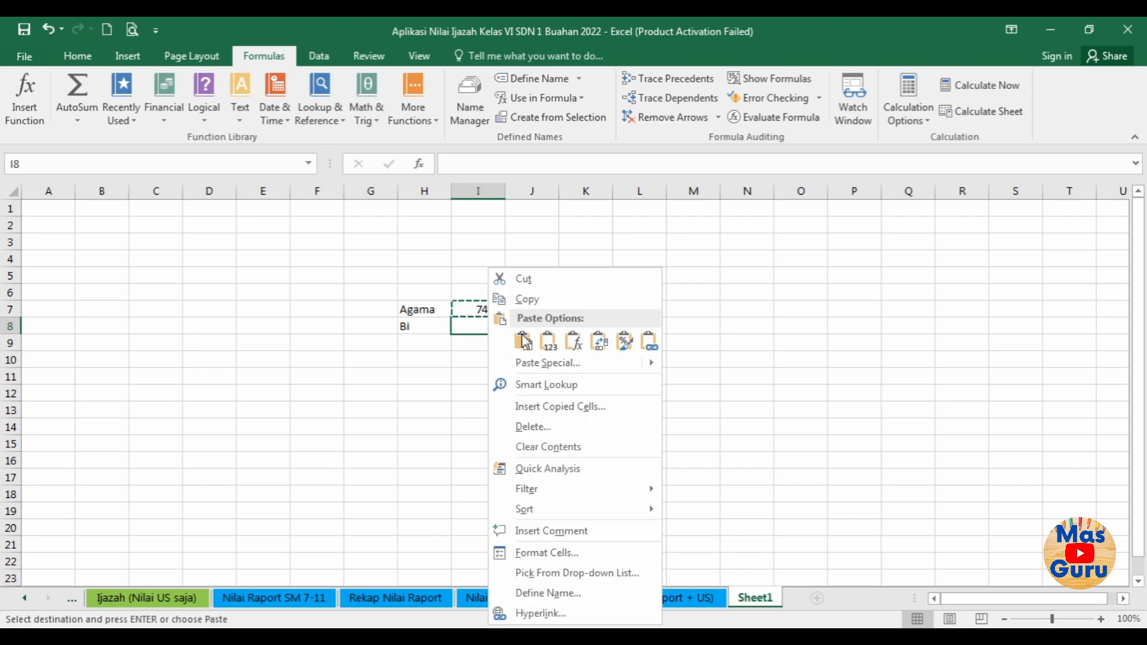
pyautogui.click(542, 338)
pyautogui.click(463, 375)
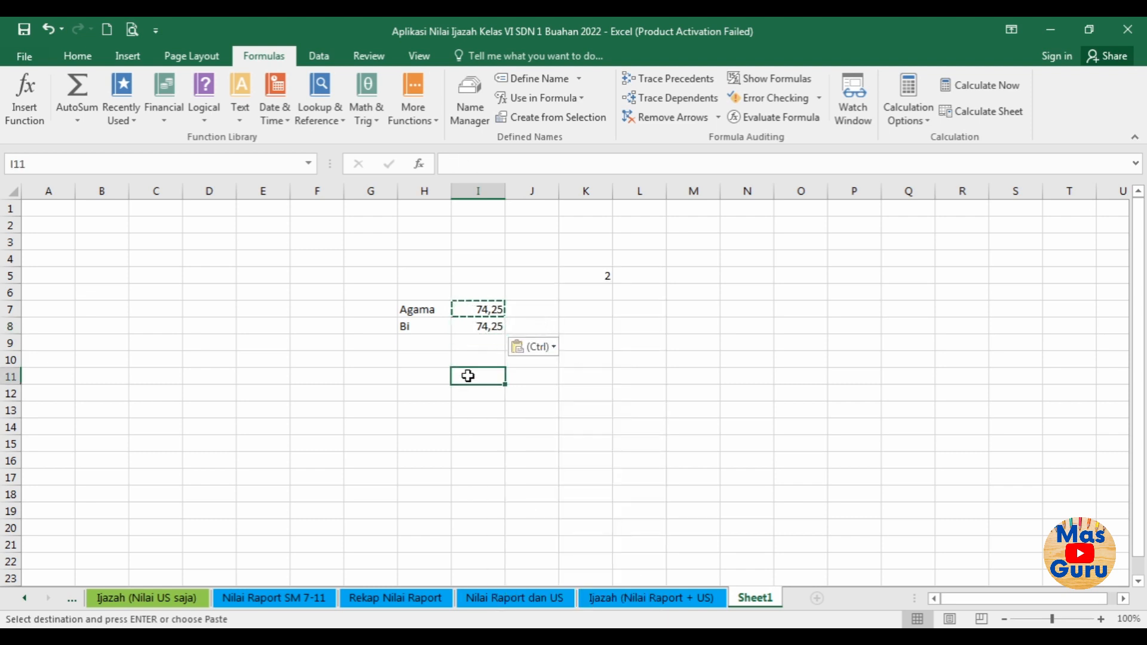
pyautogui.click(486, 328)
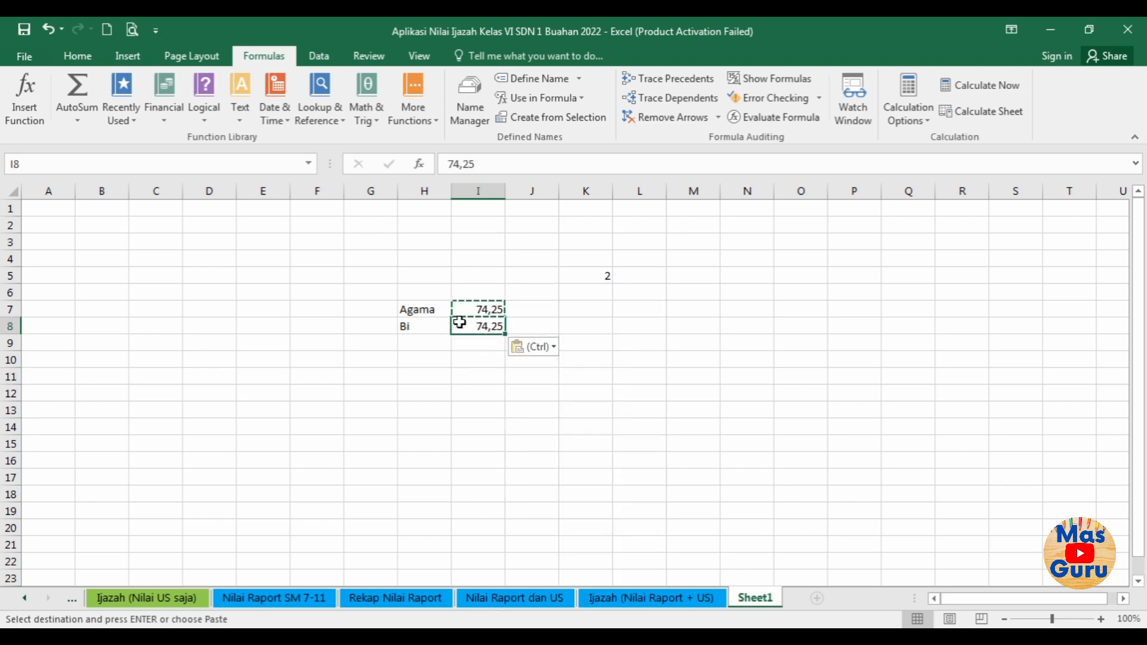
# Paste the copied cell I7 with its formula into I8, replacing the plain value.
pyautogui.click(476, 309)
pyautogui.click(479, 325)
pyautogui.rightClick(479, 325)
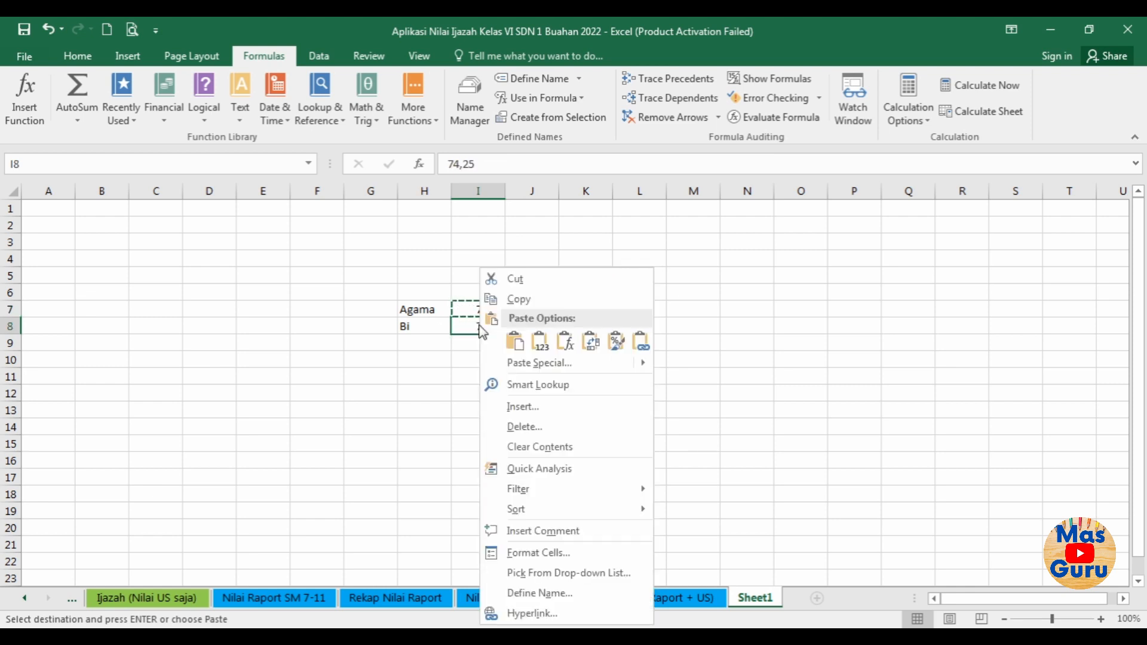
pyautogui.click(513, 339)
pyautogui.click(474, 355)
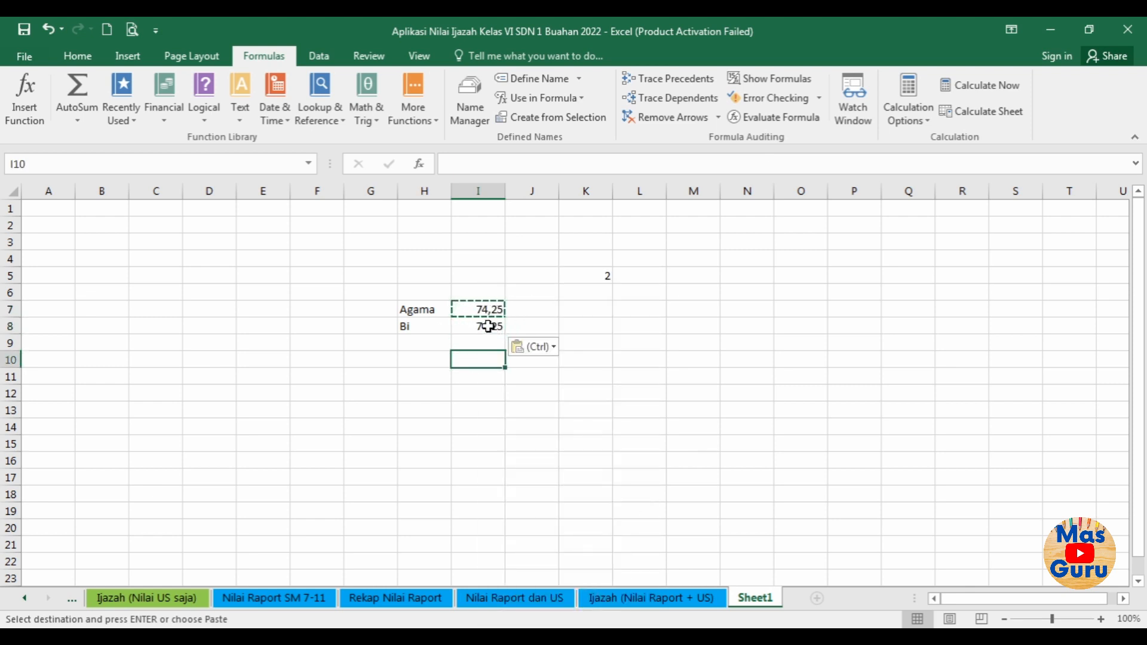
pyautogui.click(476, 325)
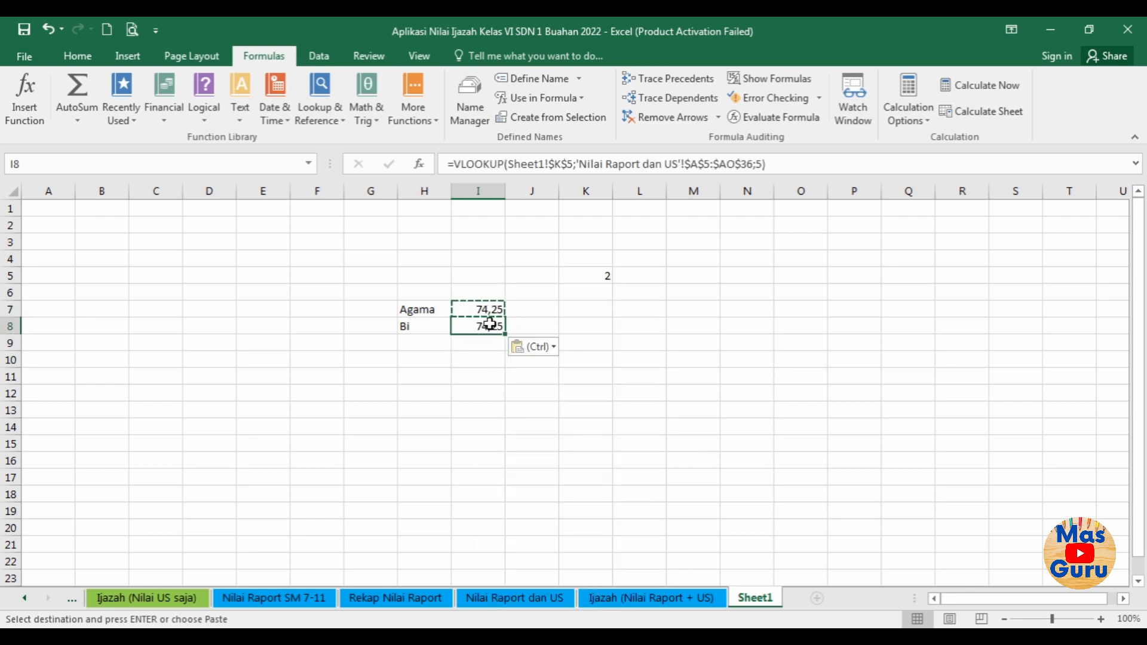
# Check the column index in I8's formula and find the column number of the BIN 100% score on the Nilai Raport dan US sheet.
pyautogui.click(762, 163)
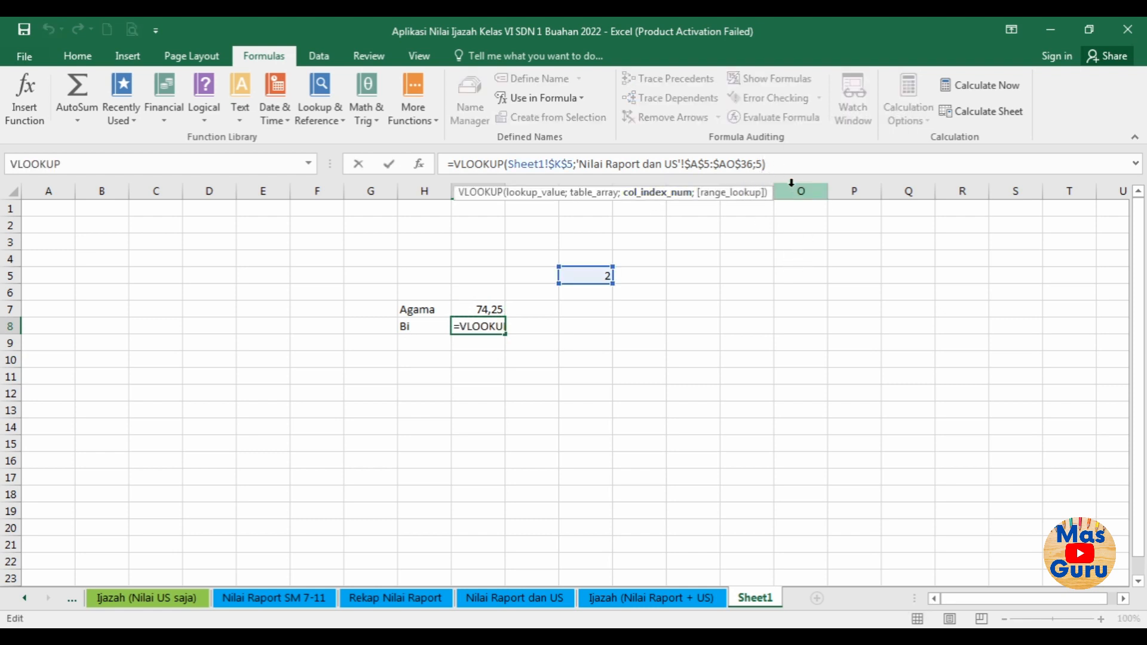
pyautogui.press('Return')
pyautogui.press('Up')
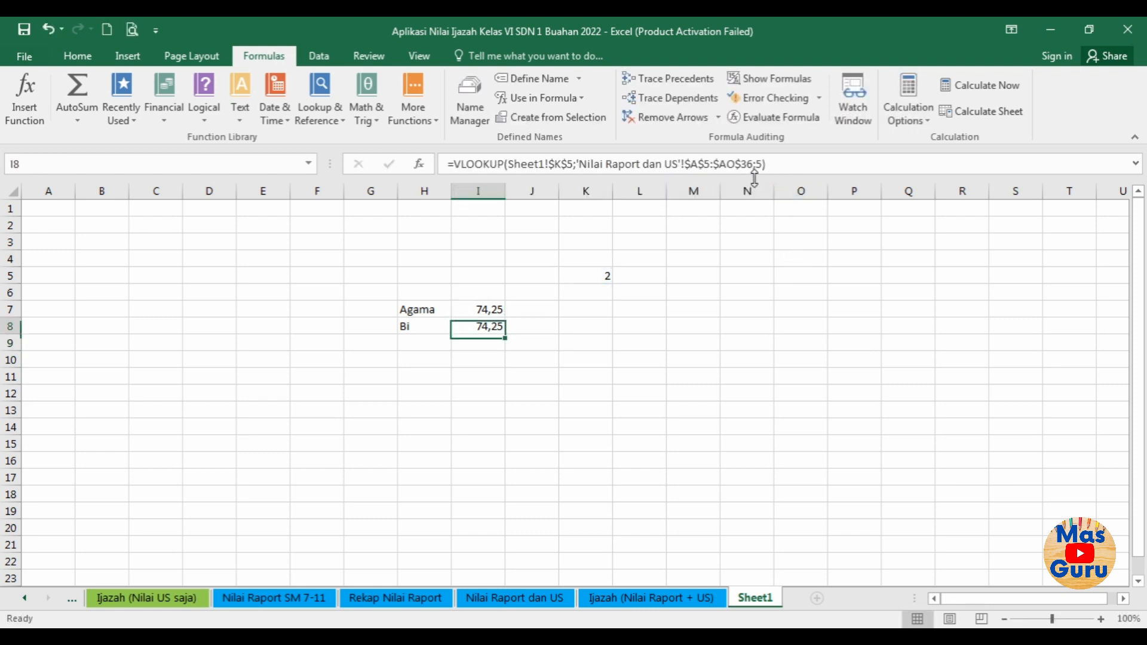
pyautogui.click(418, 601)
pyautogui.click(514, 598)
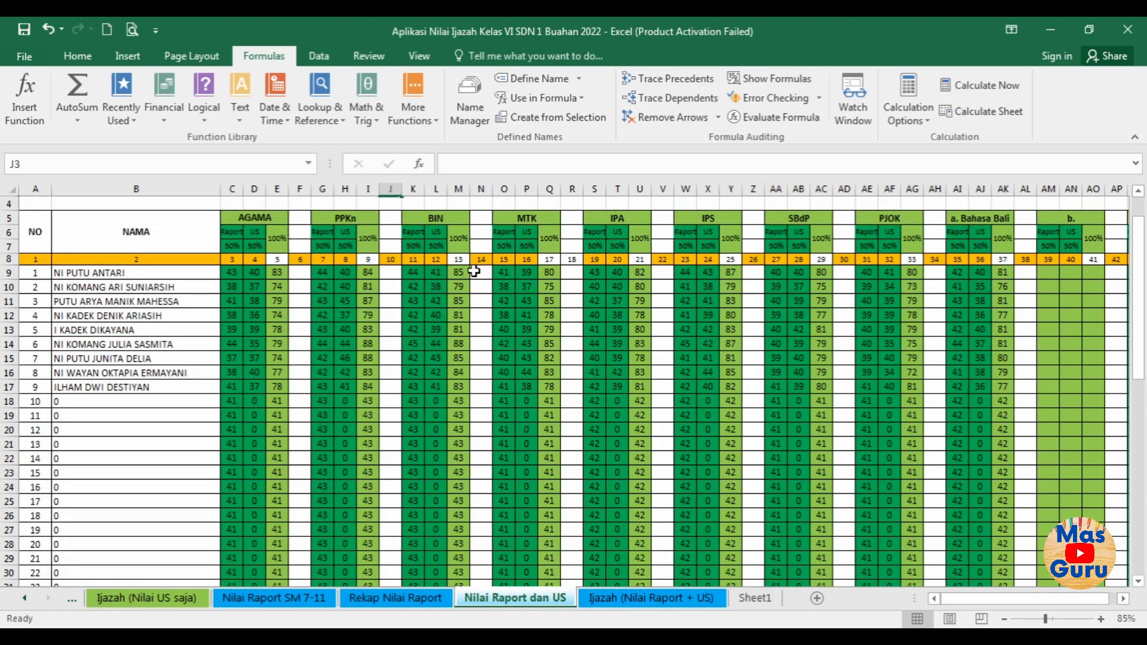
pyautogui.click(462, 260)
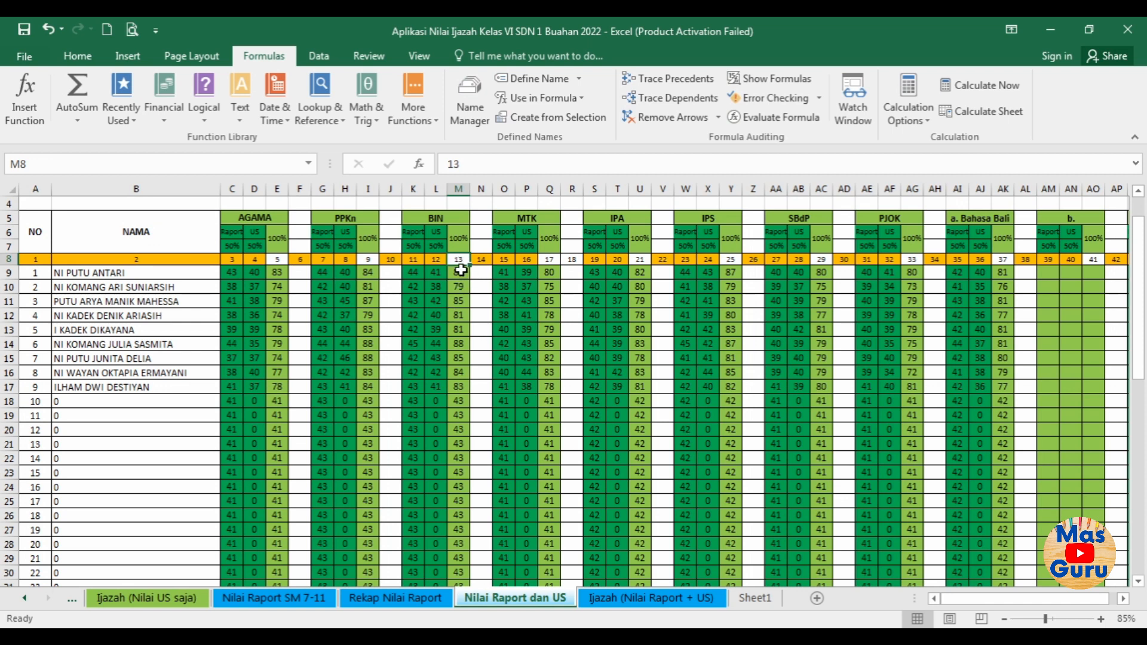
# Set the column index of the VLOOKUP formula in Sheet1 cell I8 to 13.
pyautogui.click(748, 599)
pyautogui.click(638, 443)
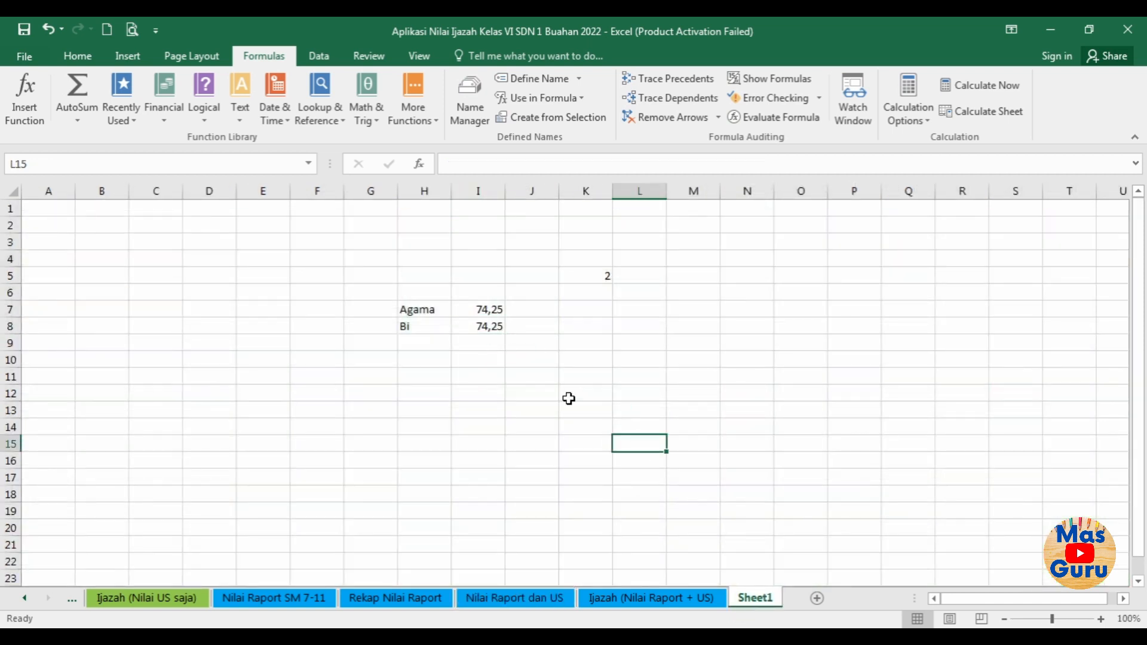
pyautogui.click(487, 329)
pyautogui.click(768, 166)
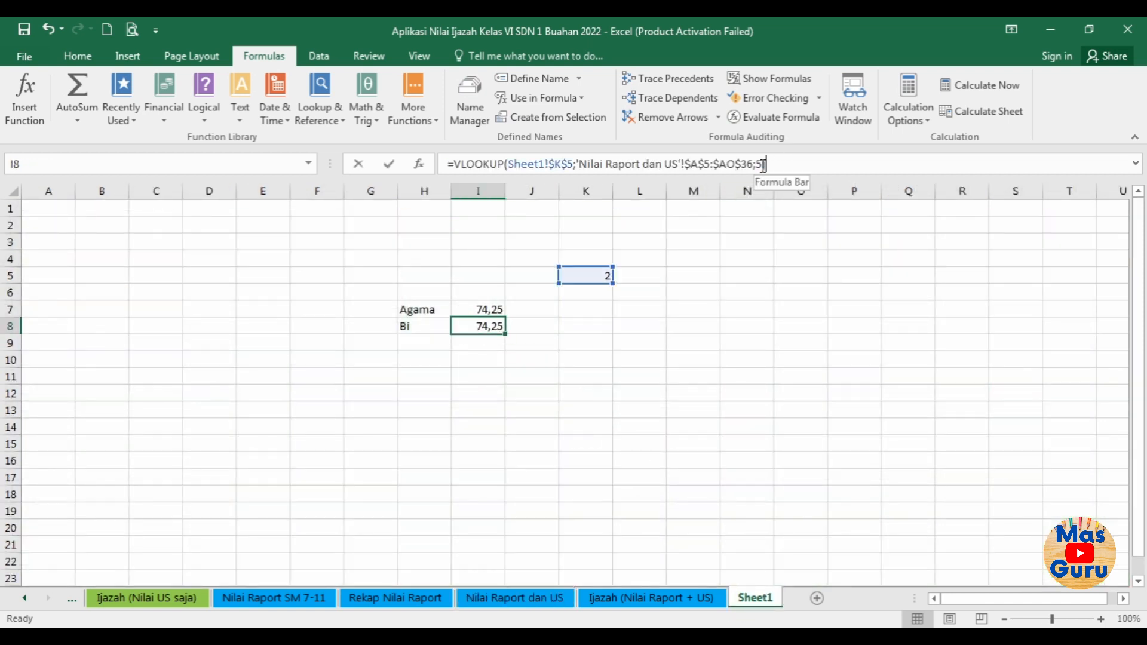
pyautogui.press('Left')
pyautogui.press('BackSpace')
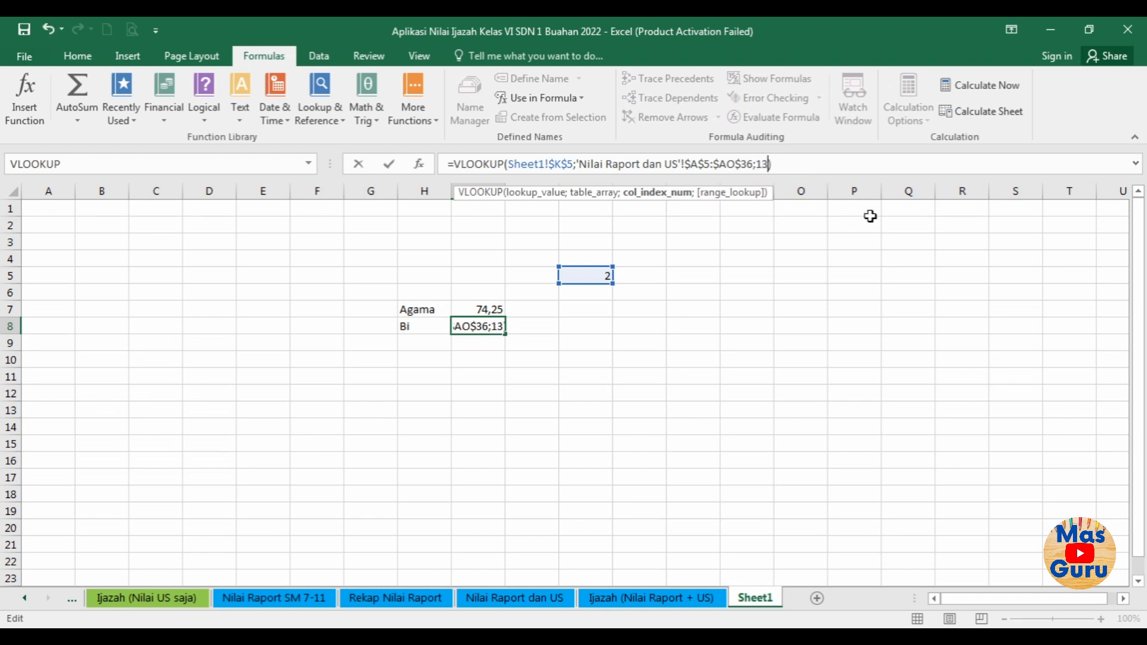
pyautogui.press('Return')
pyautogui.rightClick(870, 216)
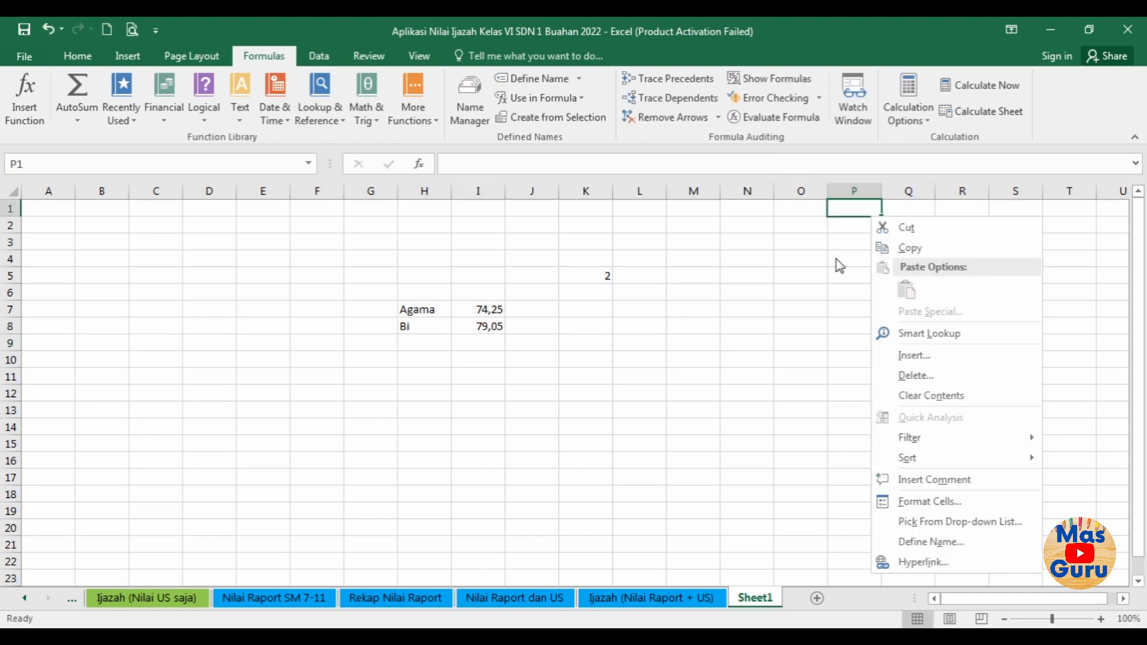
# Review the VLOOKUP formula in I8 with lookup cell K5, and select the demonstration range G3:M14.
pyautogui.click(487, 328)
pyautogui.click(604, 278)
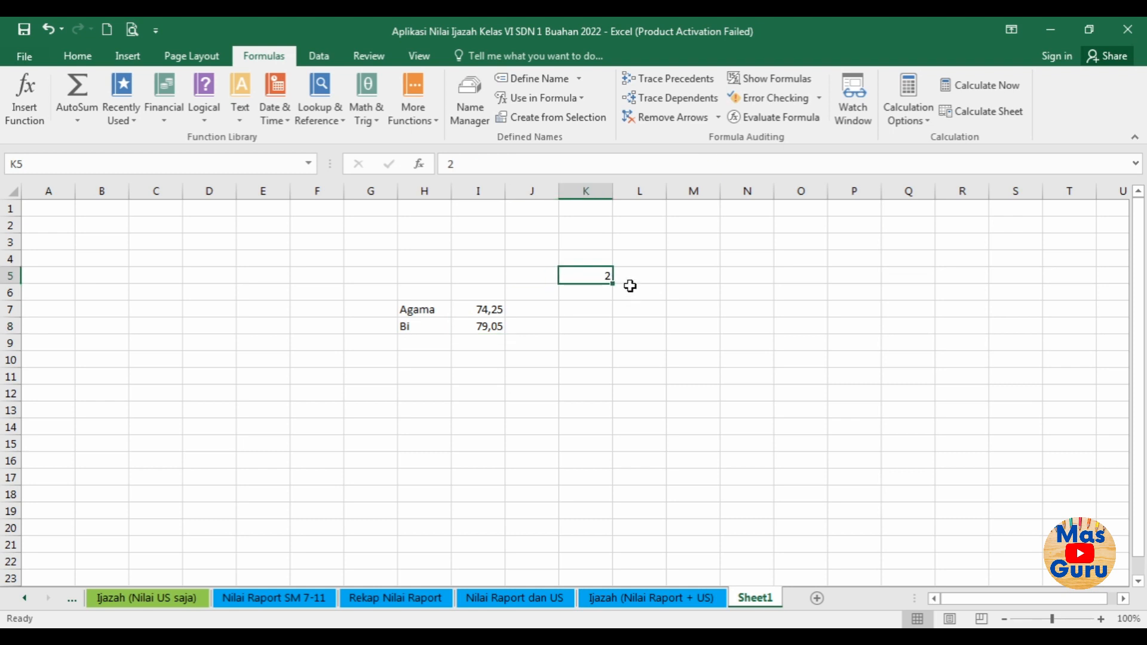
pyautogui.click(451, 353)
pyautogui.click(480, 330)
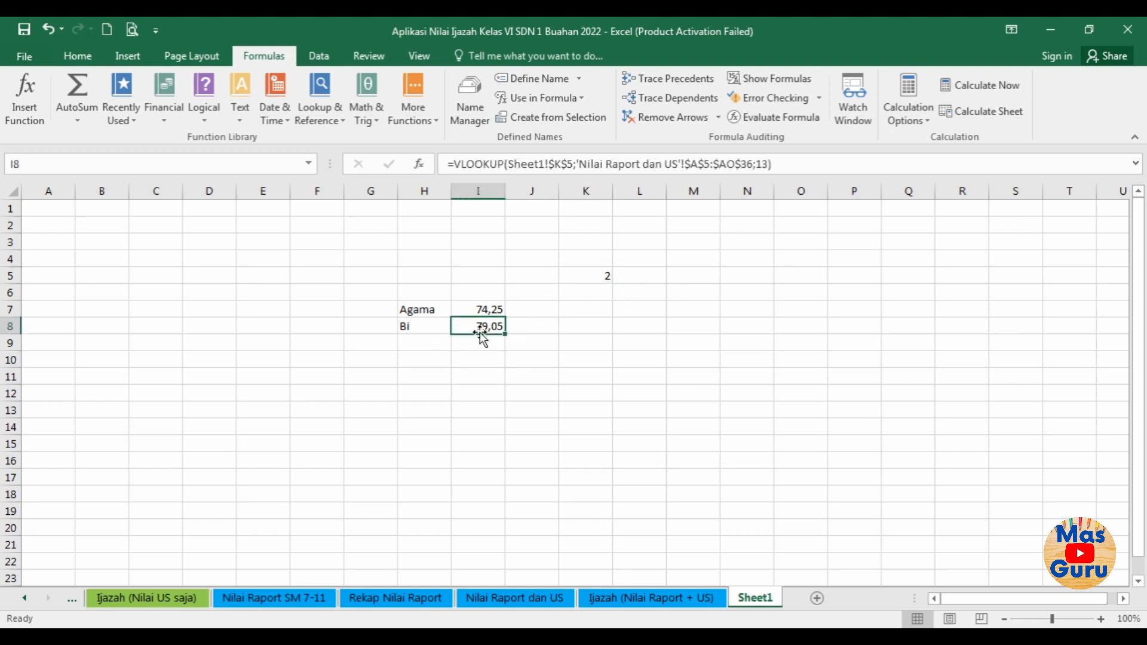
pyautogui.click(531, 359)
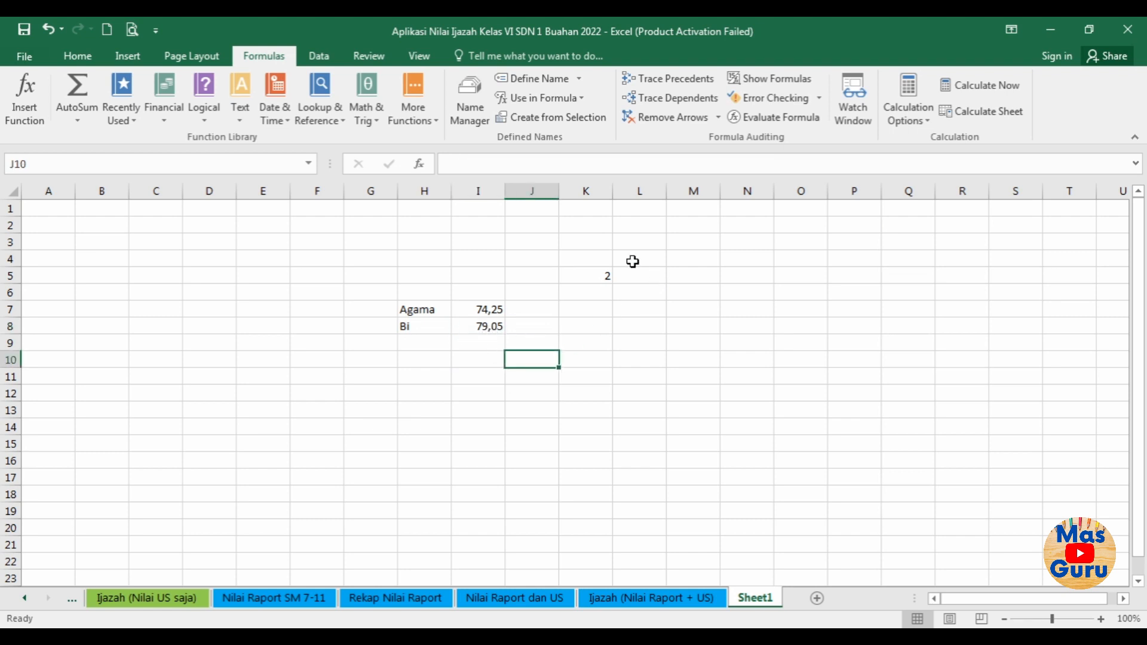
pyautogui.moveTo(387, 236); pyautogui.dragTo(714, 428)
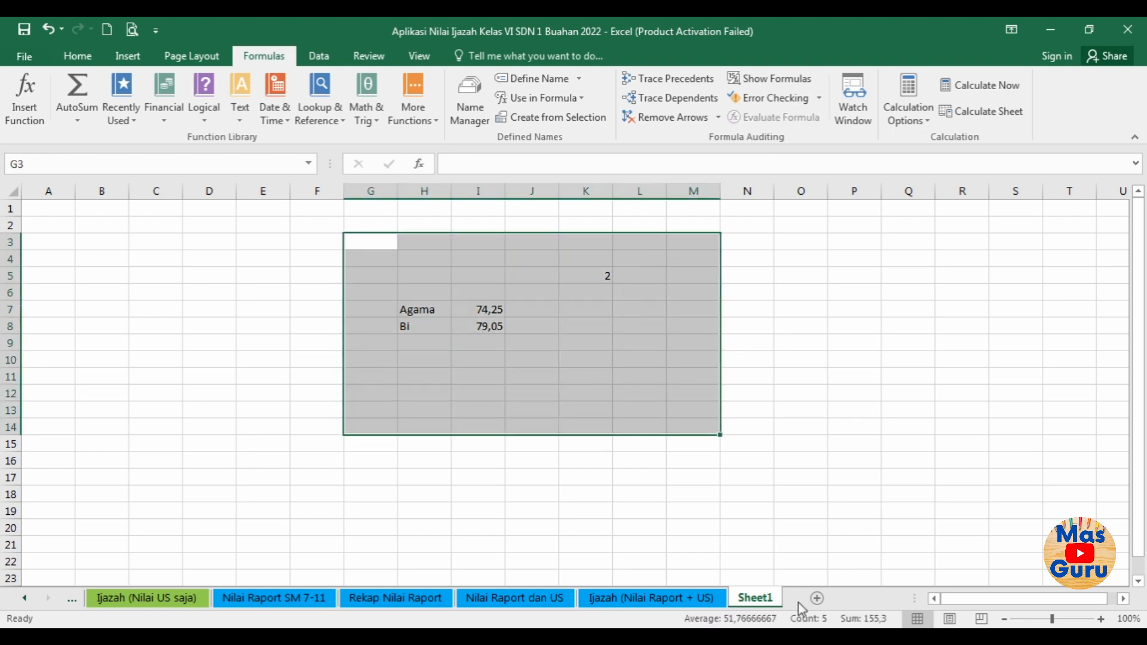
# Delete the demonstration worksheet Sheet1 permanently from the workbook.
pyautogui.rightClick(760, 601)
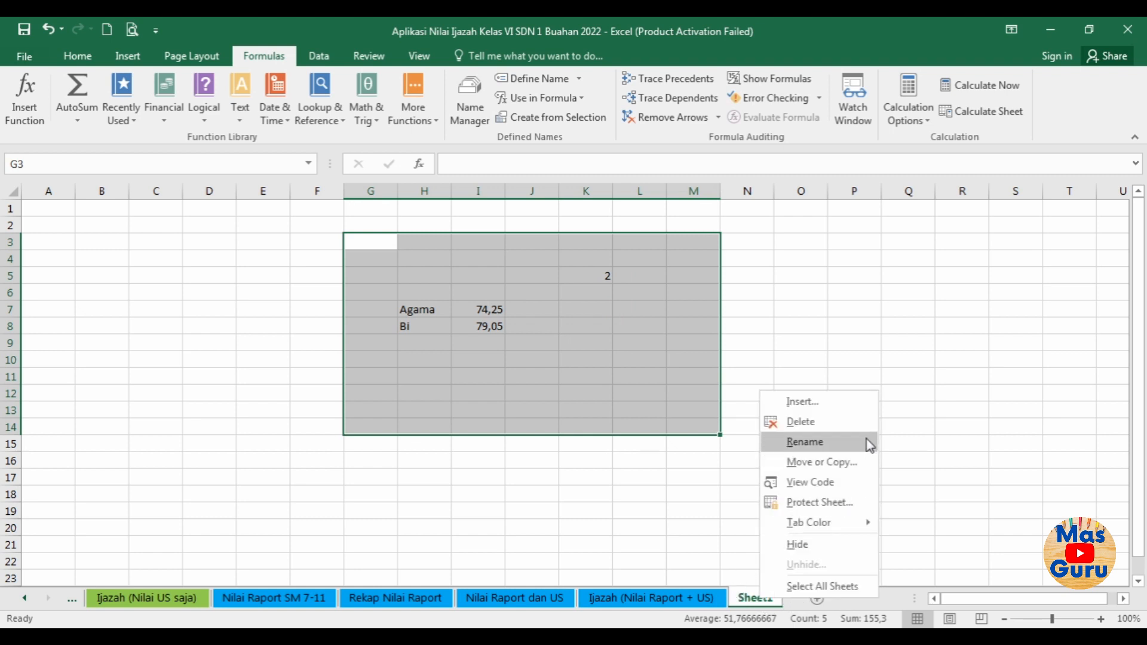
pyautogui.click(801, 422)
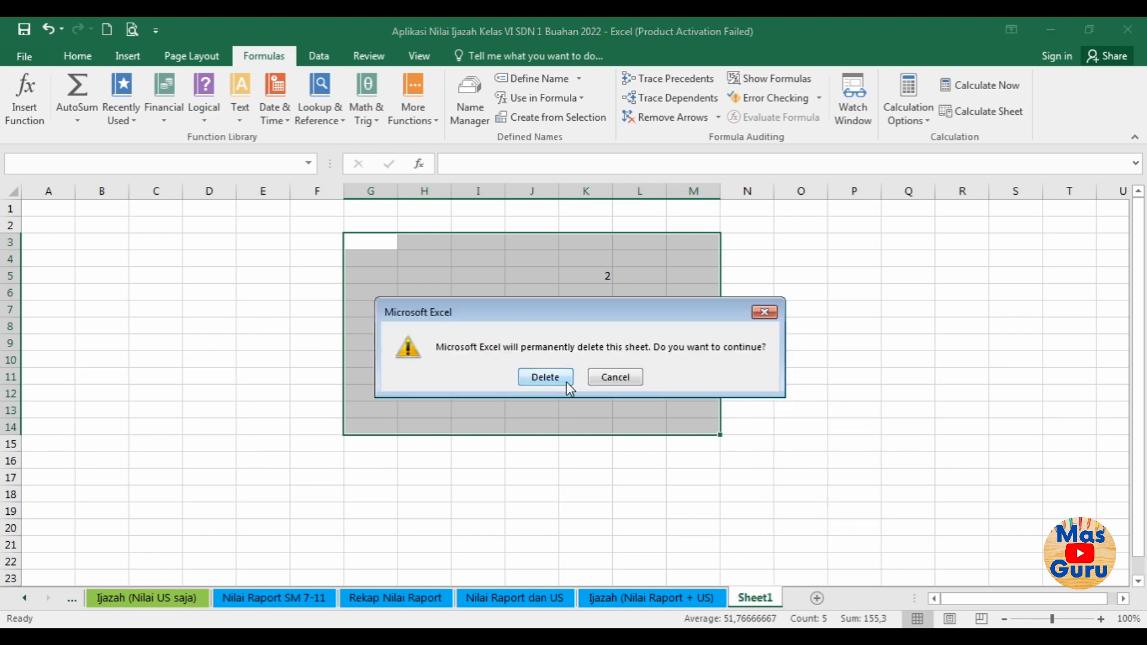
pyautogui.click(545, 376)
pyautogui.click(1022, 416)
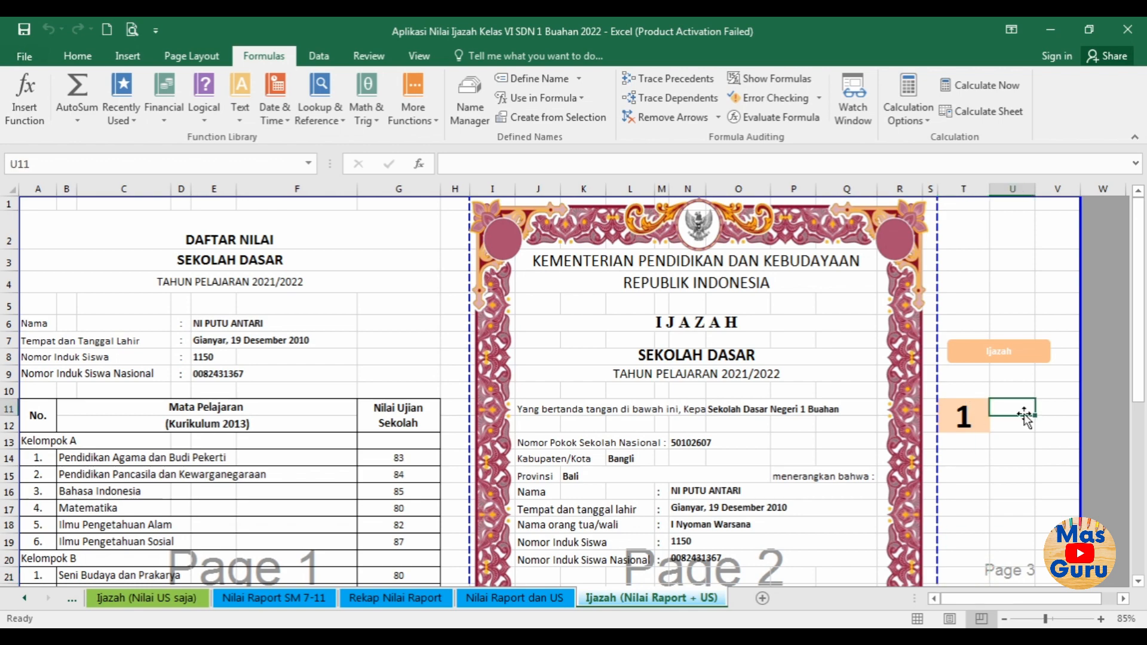
pyautogui.scroll(-4, 1027, 420)
pyautogui.scroll(4, 1027, 421)
pyautogui.click(1019, 440)
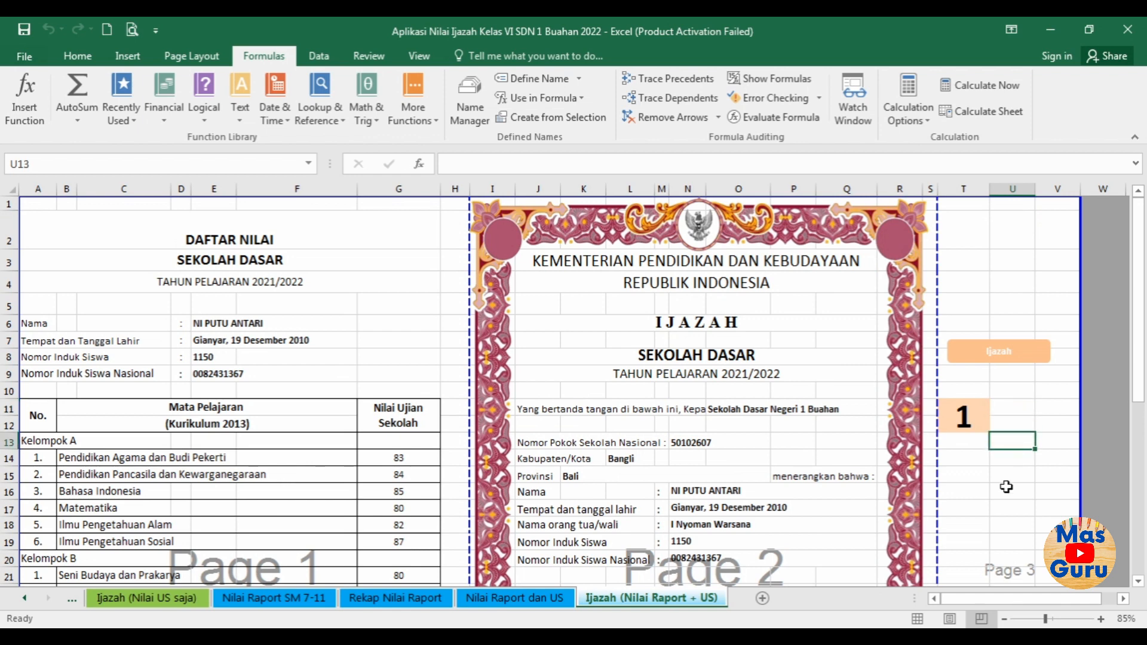
pyautogui.scroll(-4, 1019, 473)
pyautogui.scroll(4, 1024, 468)
pyautogui.scroll(-4, 1033, 454)
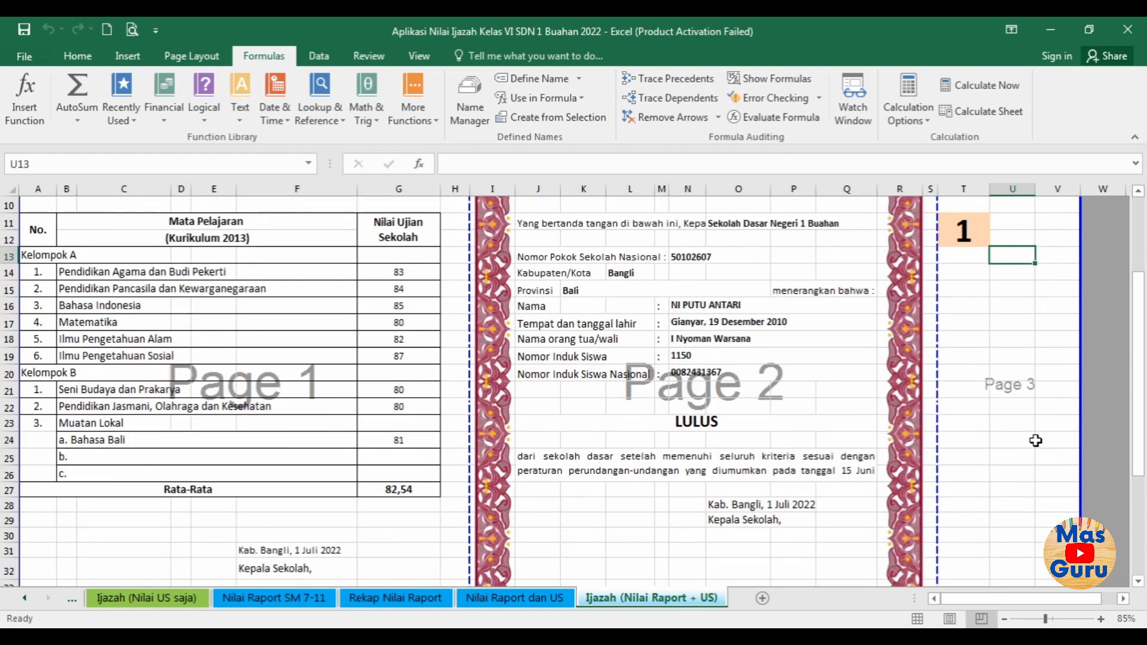
pyautogui.click(1016, 408)
pyautogui.scroll(4, 1012, 419)
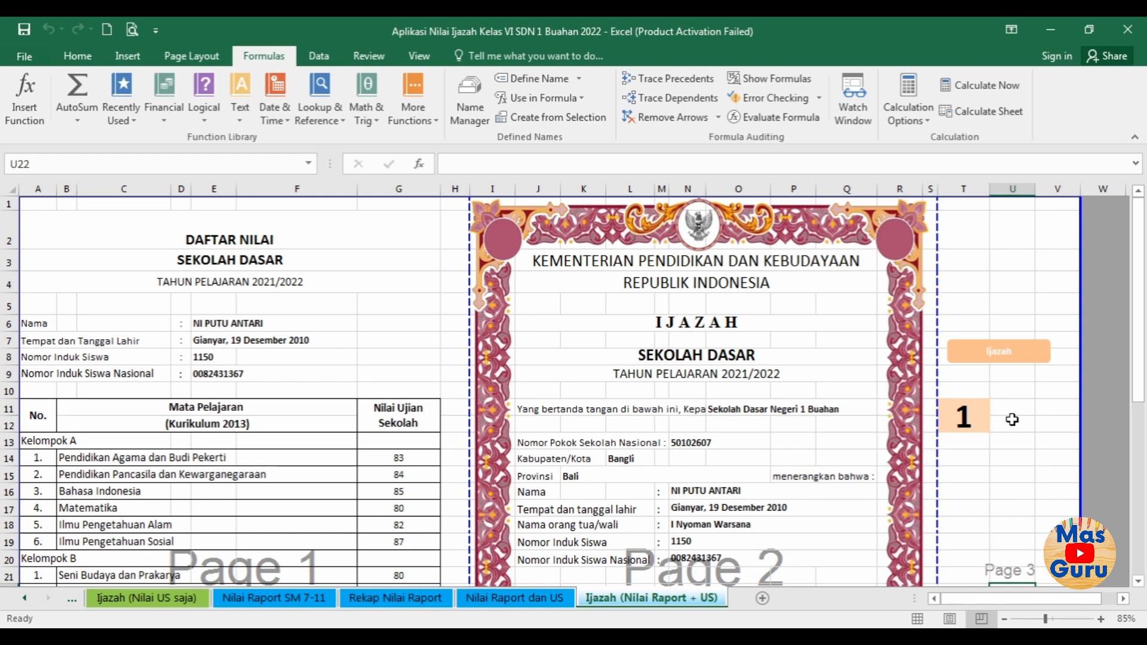
pyautogui.click(1022, 456)
pyautogui.click(1024, 428)
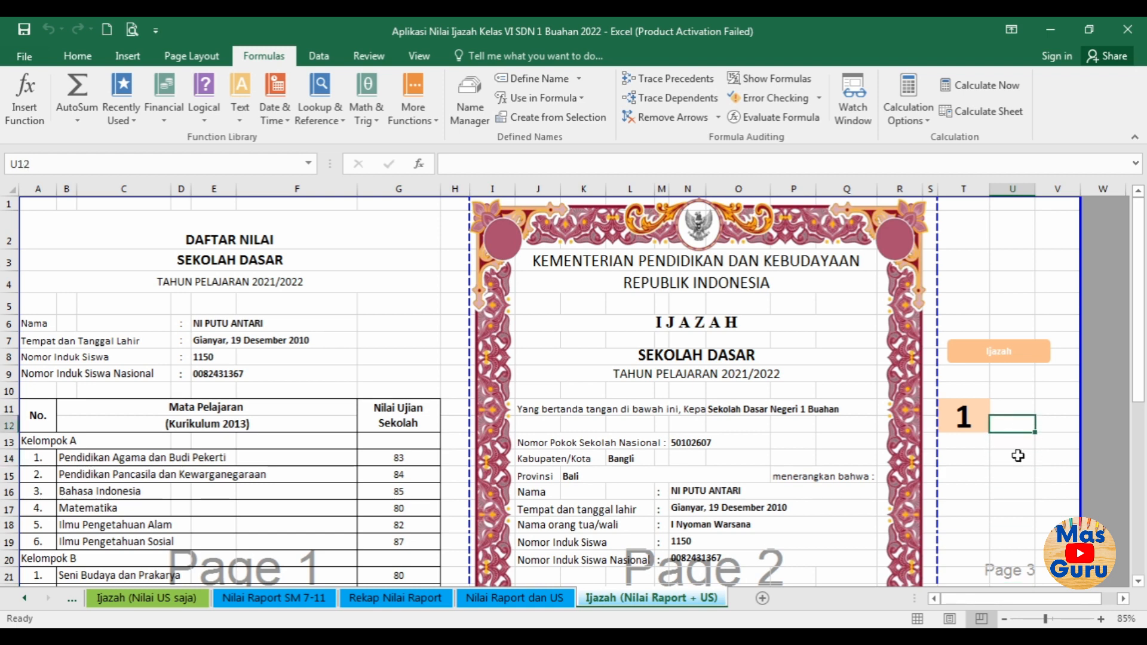
pyautogui.click(1016, 456)
pyautogui.scroll(-1, 1010, 470)
pyautogui.click(1014, 418)
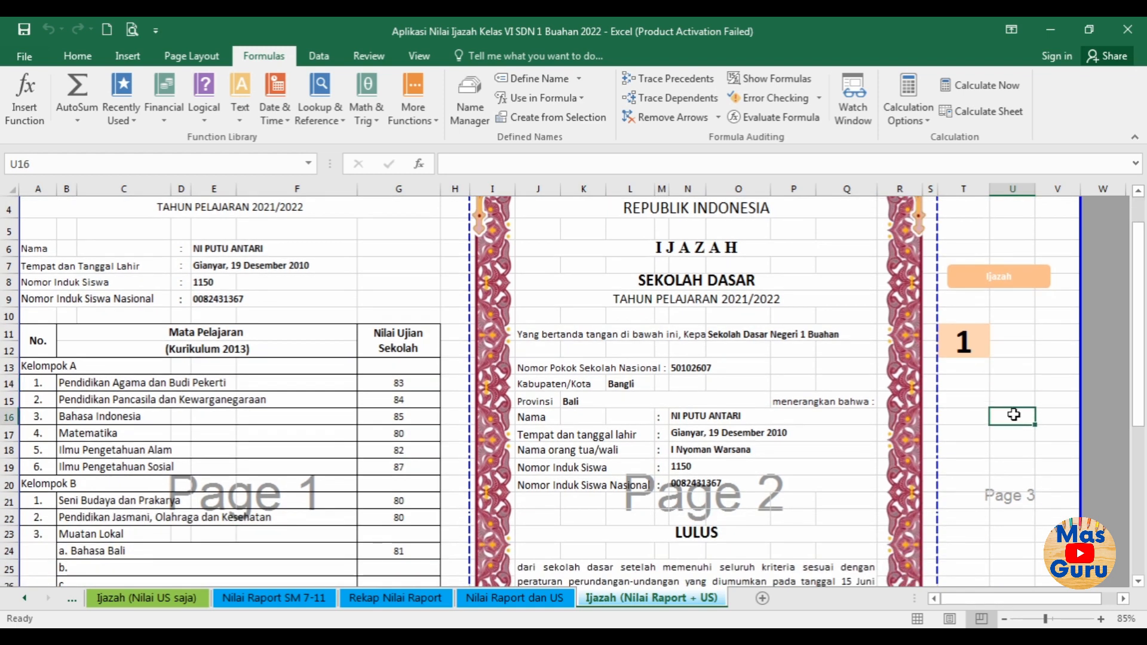
pyautogui.scroll(1, 1014, 417)
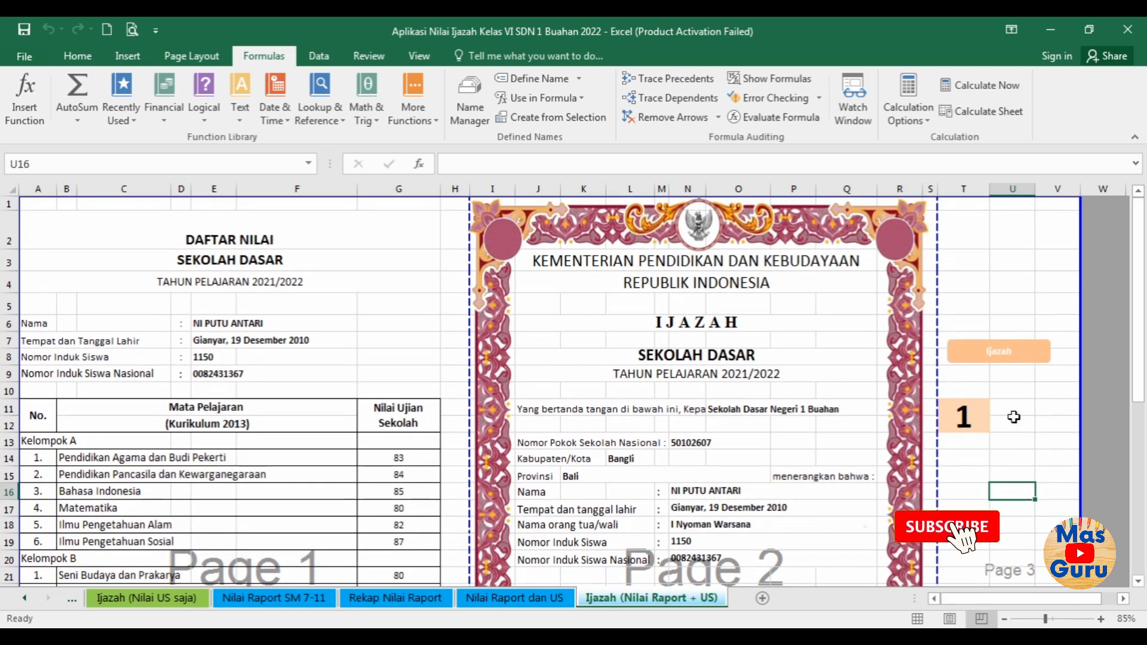
pyautogui.click(1014, 419)
pyautogui.click(1017, 463)
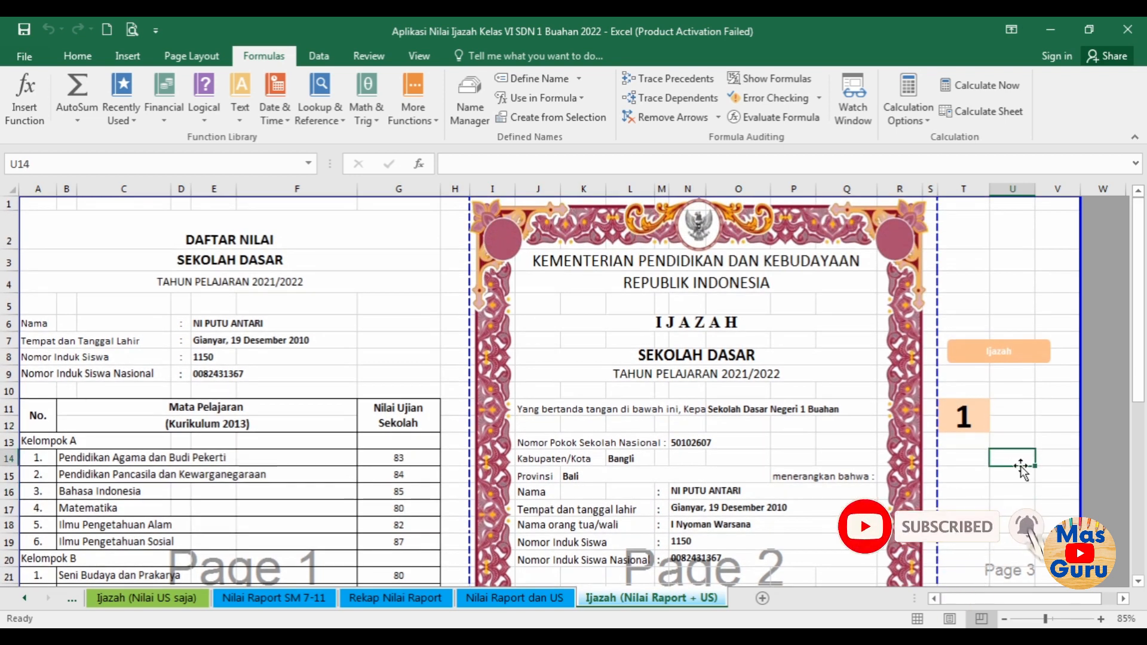
pyautogui.scroll(-1, 1022, 472)
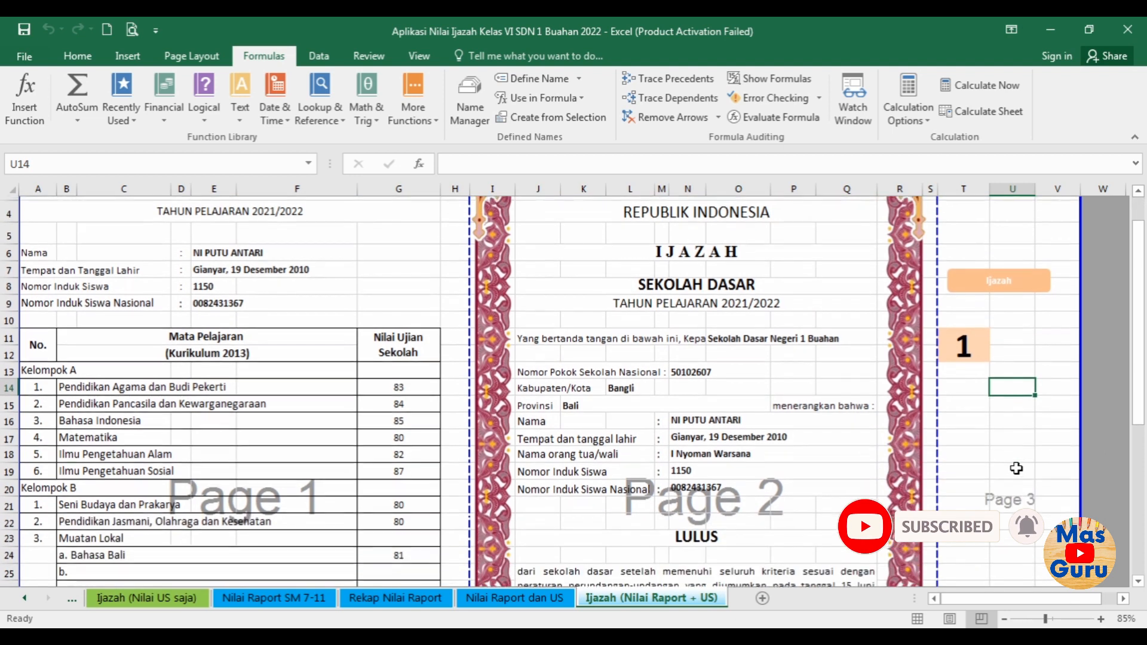
pyautogui.click(1018, 420)
pyautogui.scroll(1, 1020, 427)
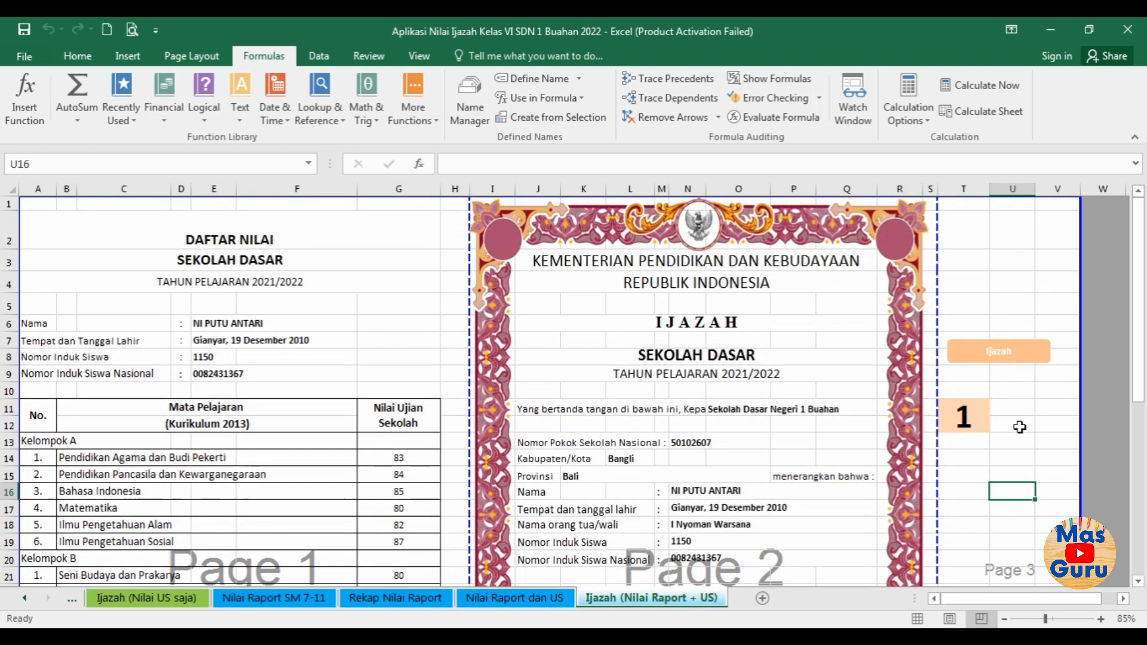